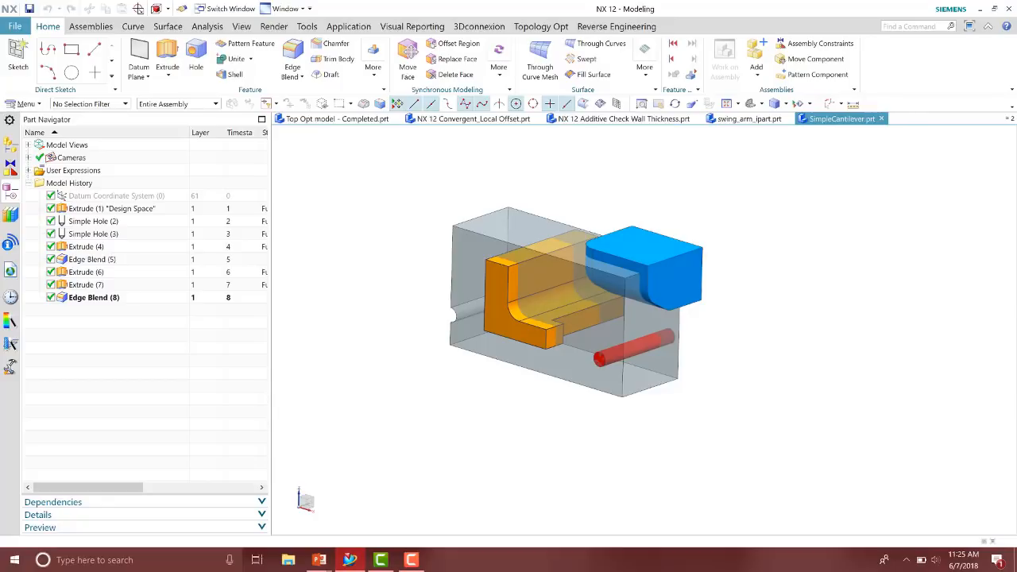
Open Manage Bodies and add the translucent design space block to the body list
click(140, 209)
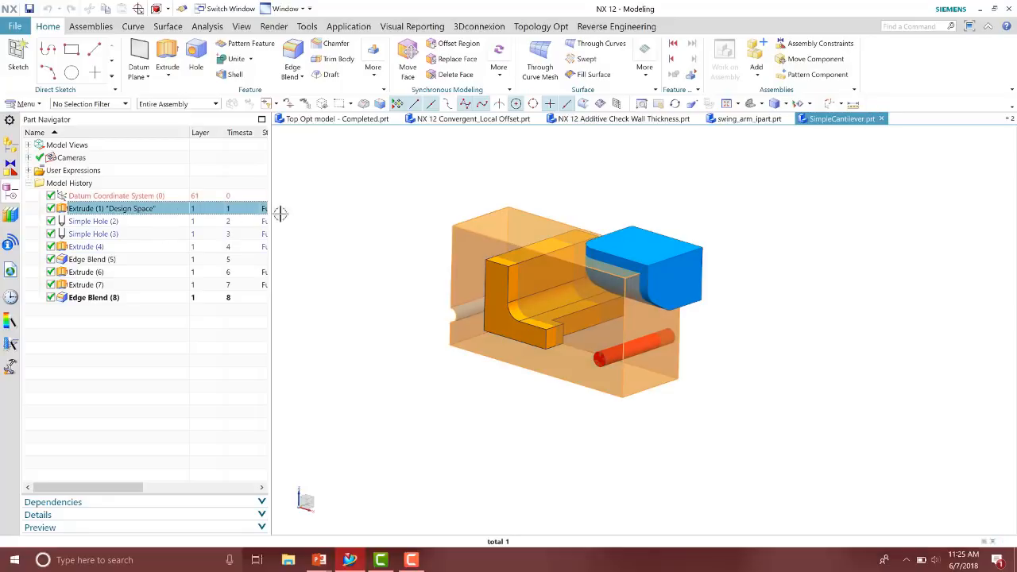
click(320, 207)
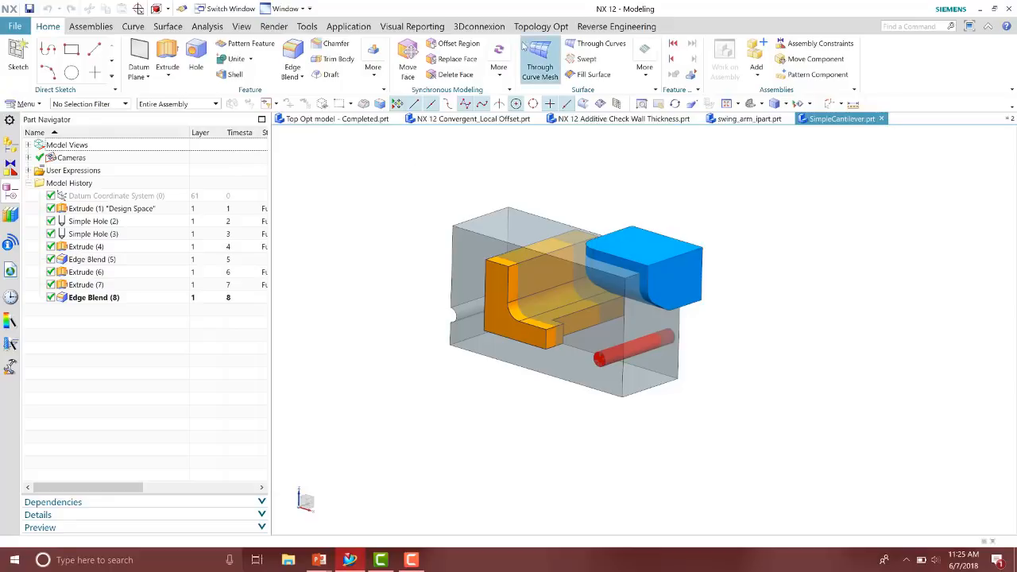
click(537, 27)
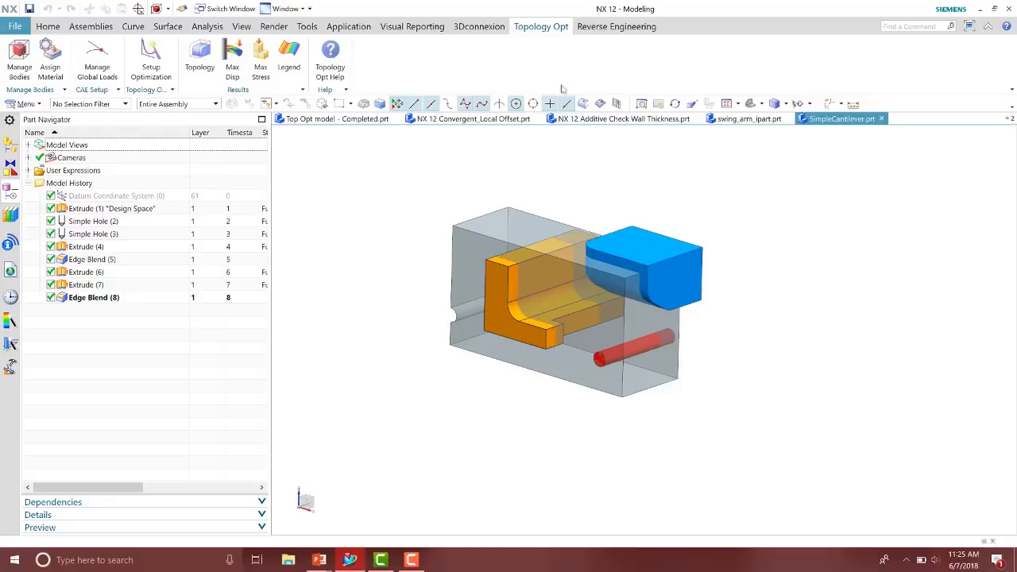
click(19, 62)
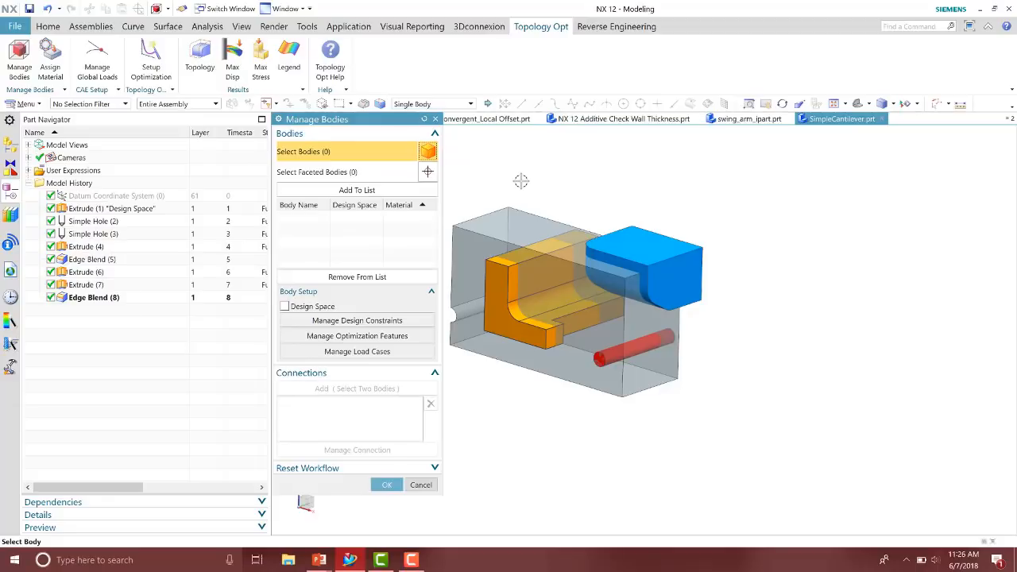
click(507, 196)
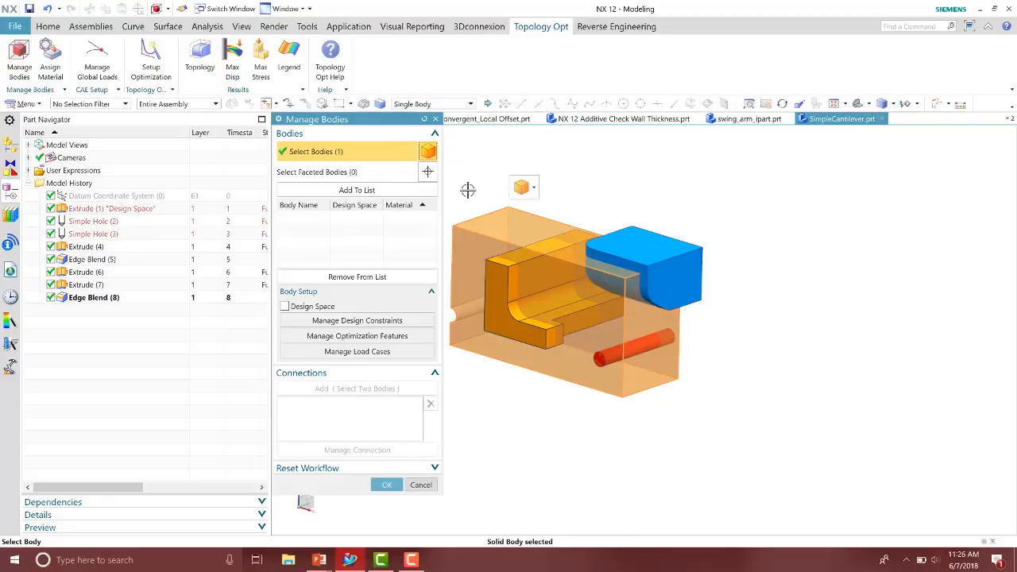
click(357, 190)
click(306, 217)
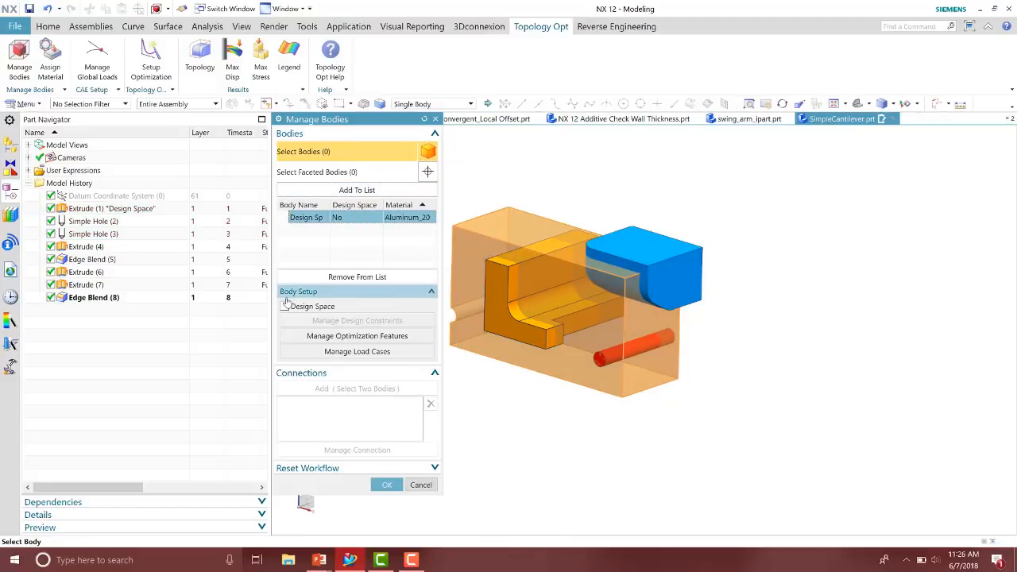
Mark the listed body as a design space
click(285, 306)
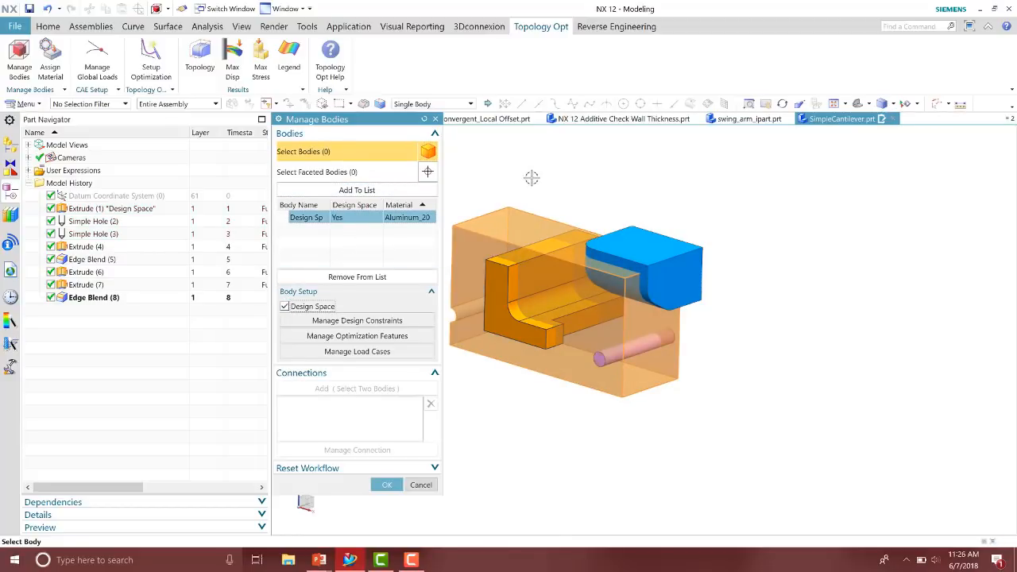
drag(443, 179, 489, 172)
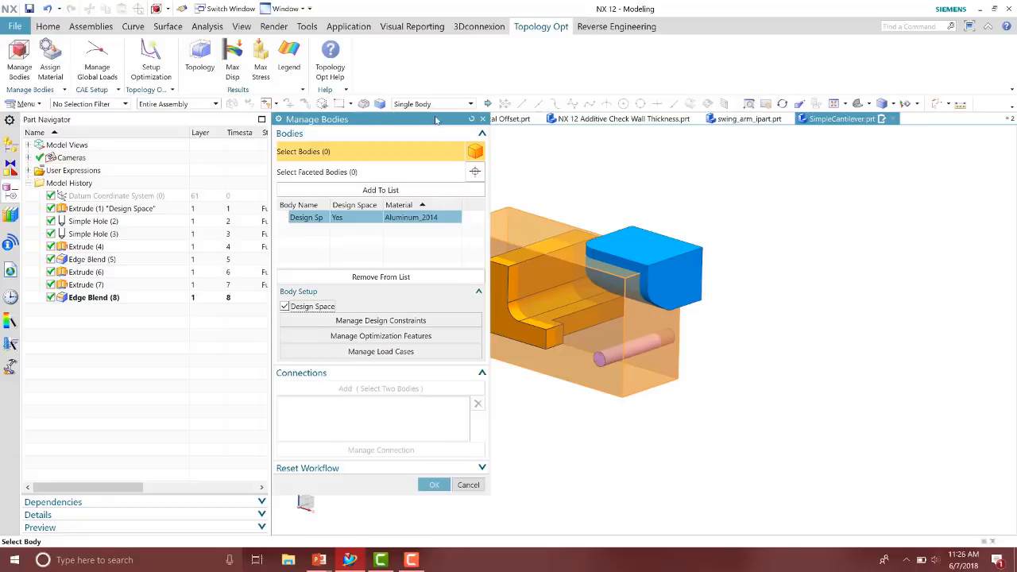
drag(437, 121, 377, 121)
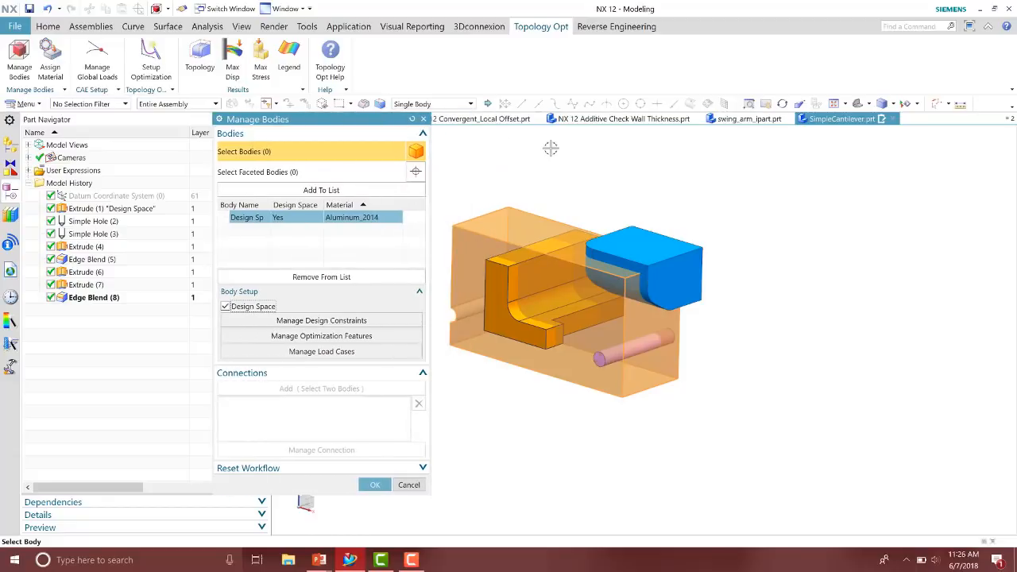
Add a Planar Symmetry design constraint using the design space's end face as the symmetry plane
click(368, 321)
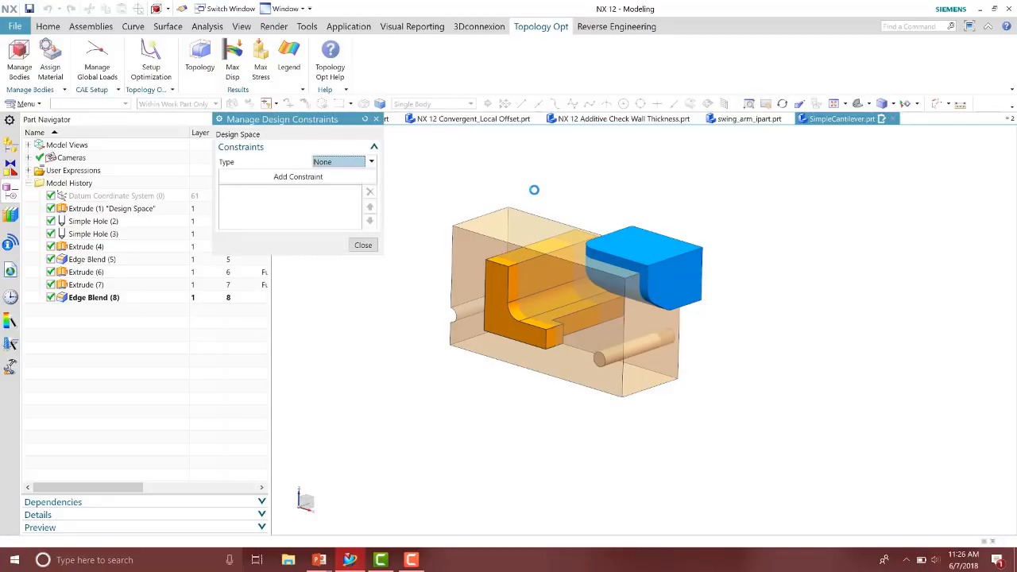
click(338, 166)
click(357, 189)
click(342, 176)
click(298, 193)
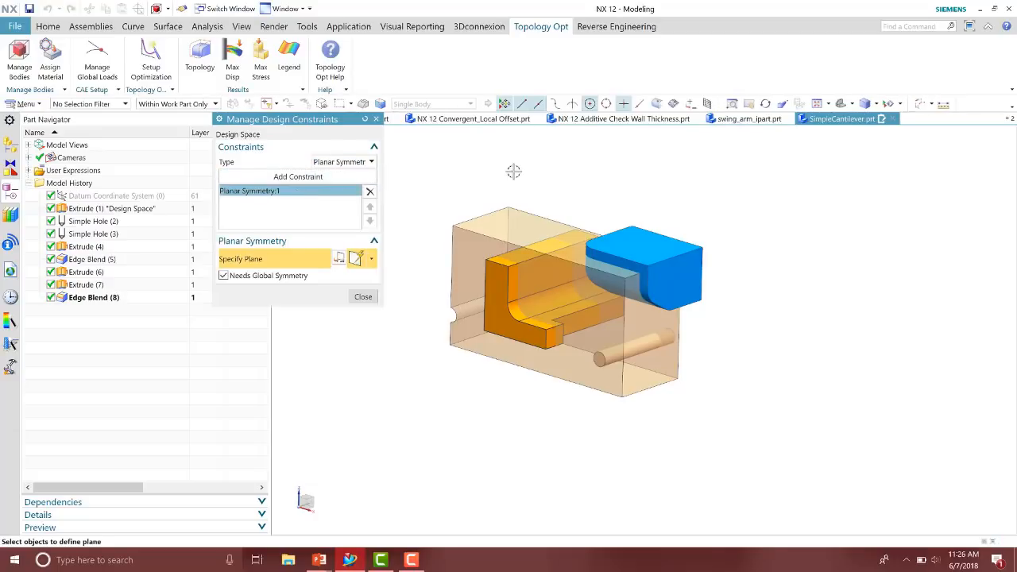
middle_drag(520, 182, 477, 275)
click(480, 276)
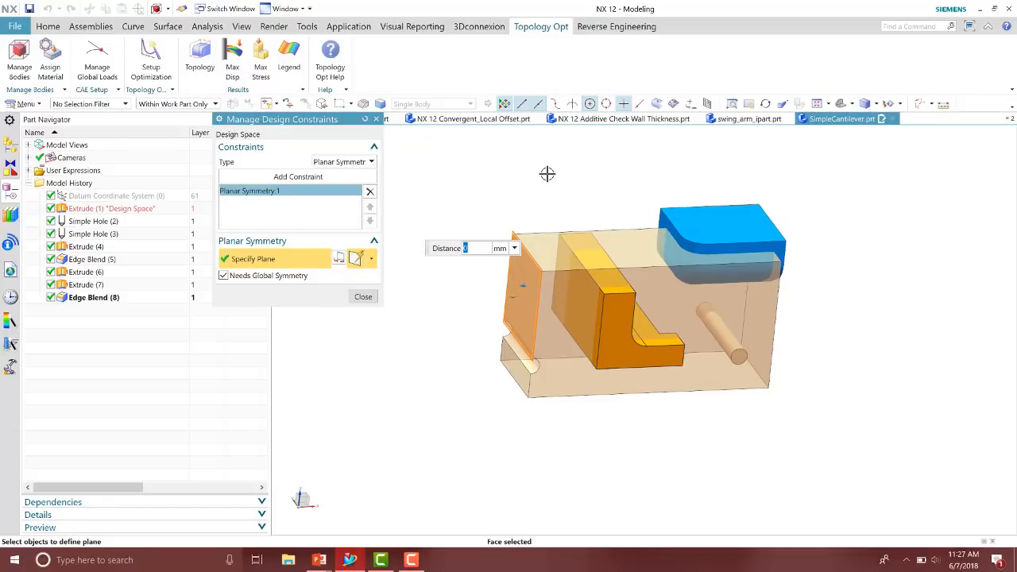
click(363, 297)
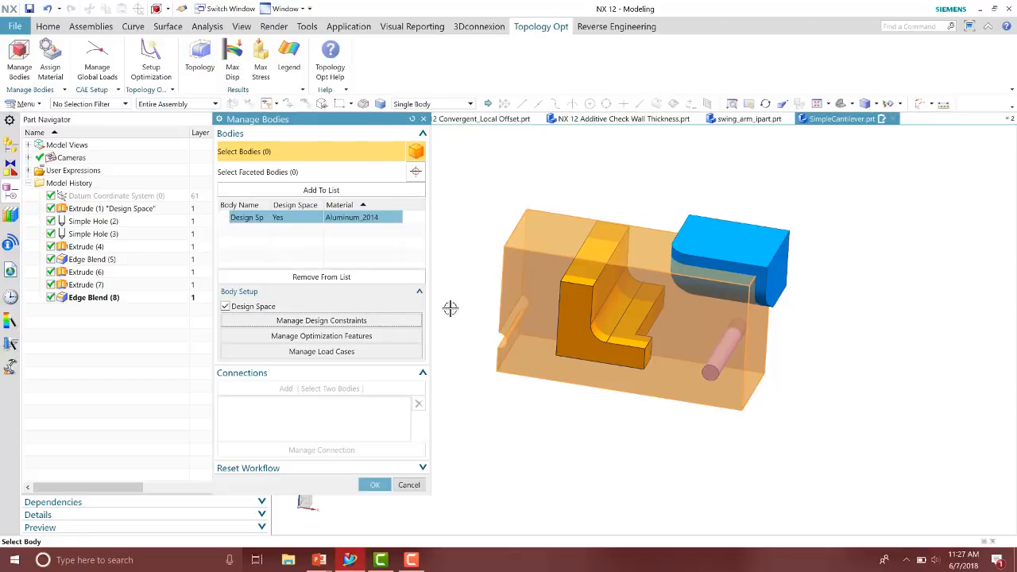
Add all auto-recognized hole features plus the orange and blue solid bodies as optimization features
click(386, 336)
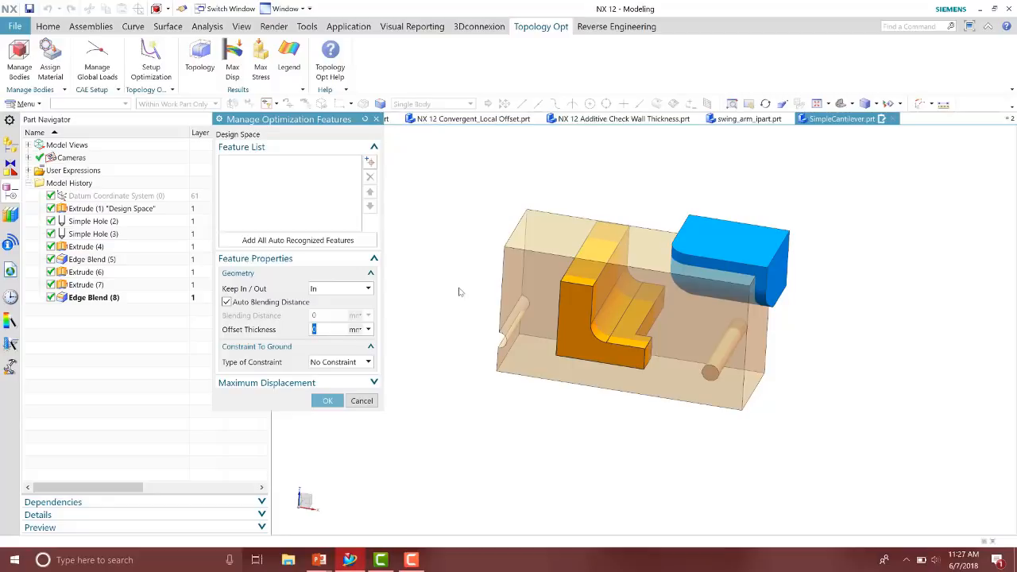
click(318, 241)
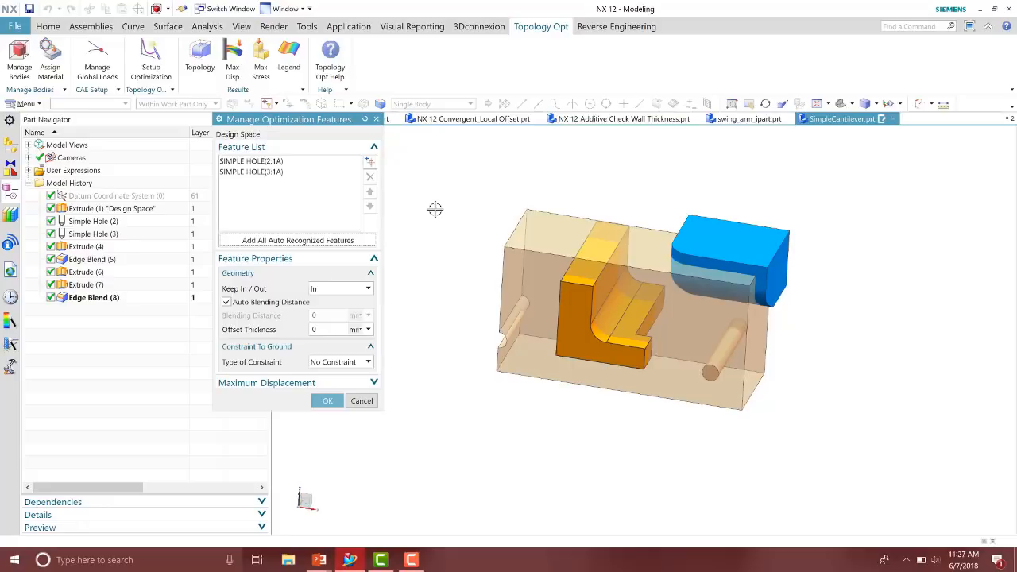
click(370, 162)
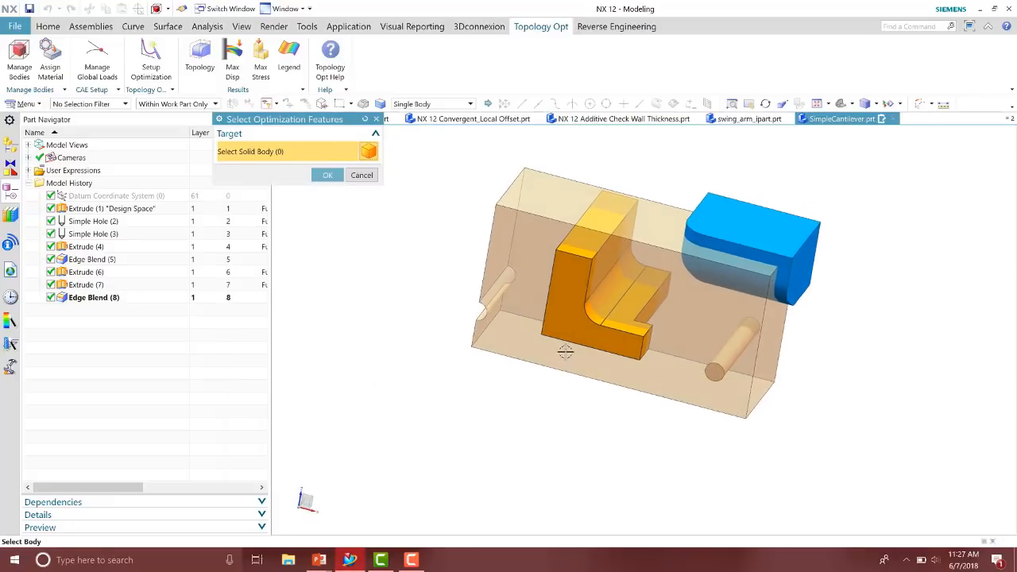
click(572, 326)
click(763, 229)
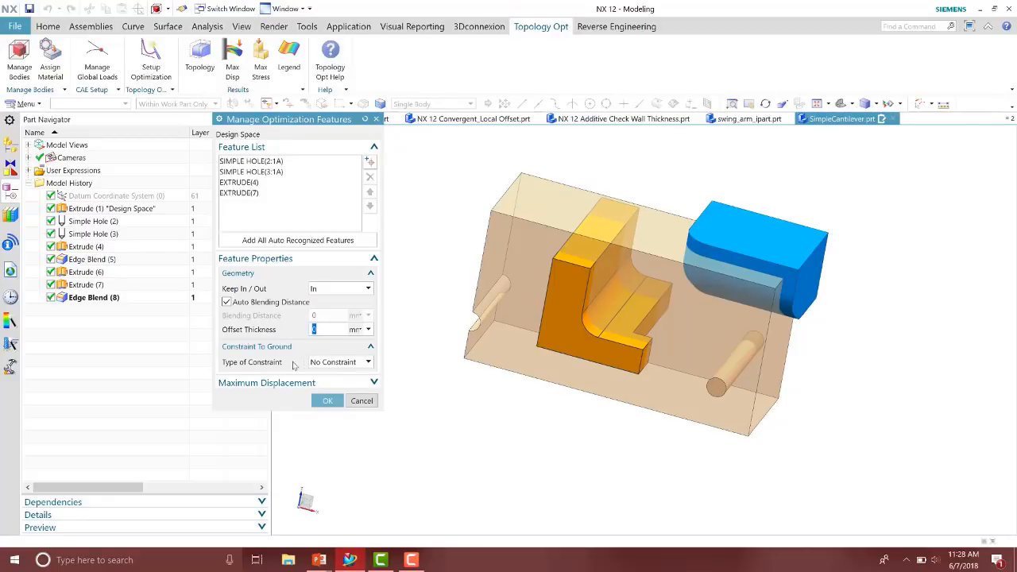
Set the first simple hole's constraint to ground to Fixed
click(291, 162)
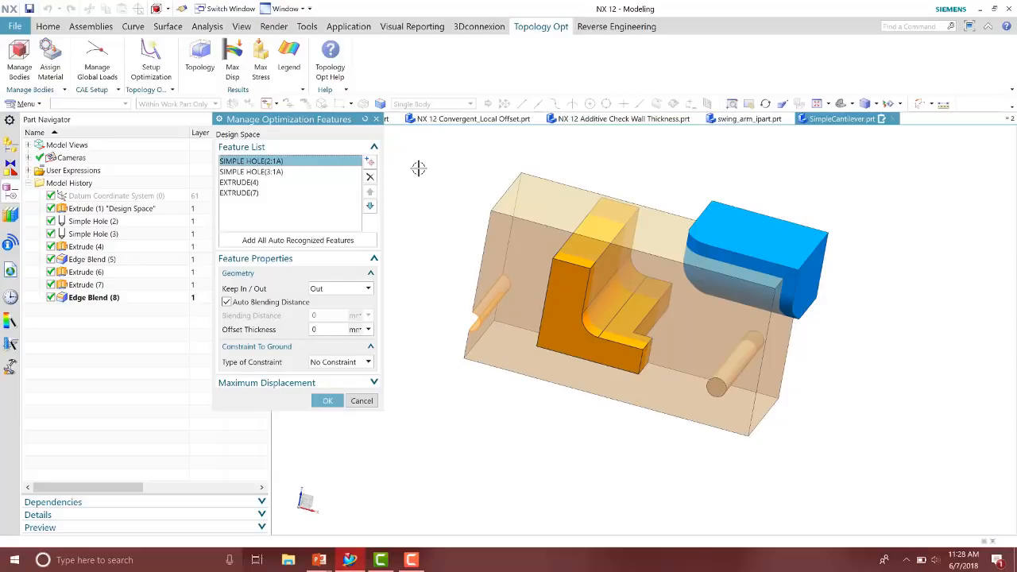
click(367, 362)
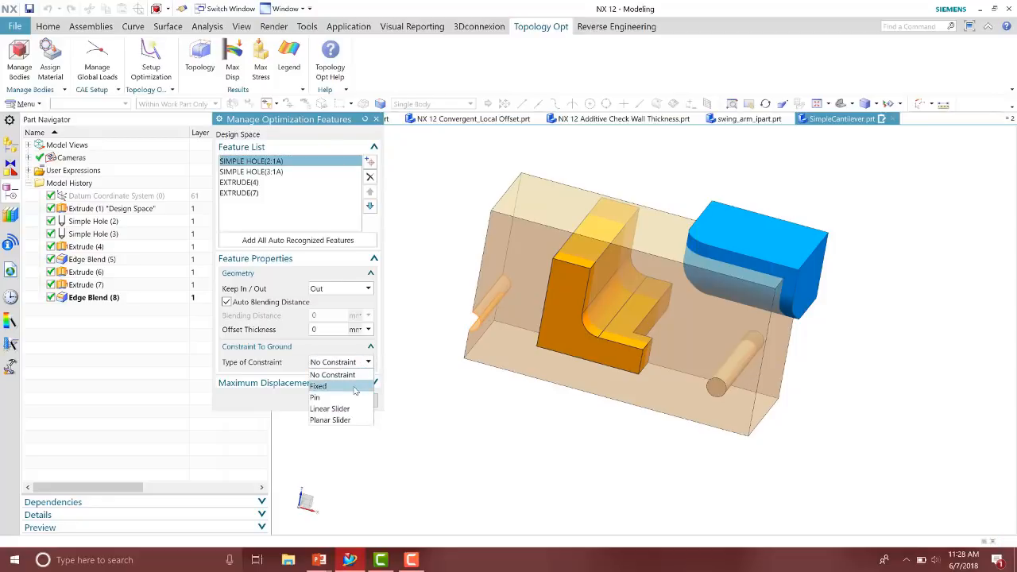
click(354, 388)
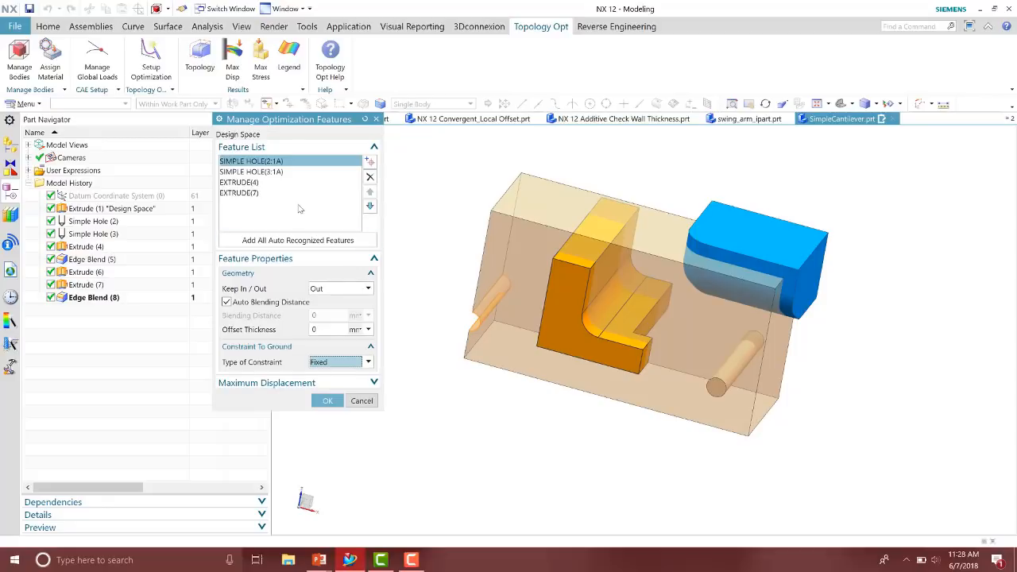
Set the second simple hole's offset thickness to 0.5 mm
click(286, 172)
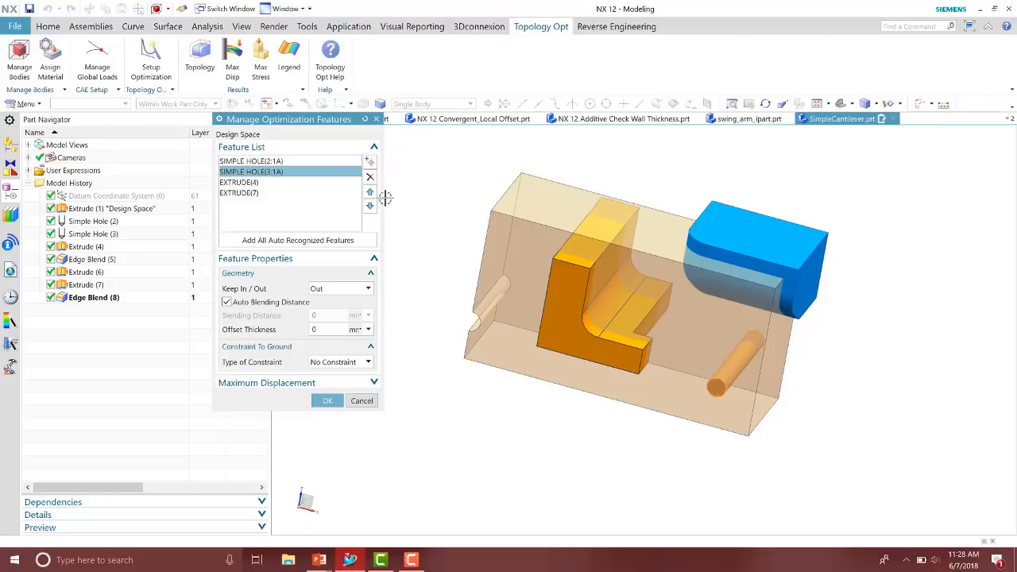
click(354, 363)
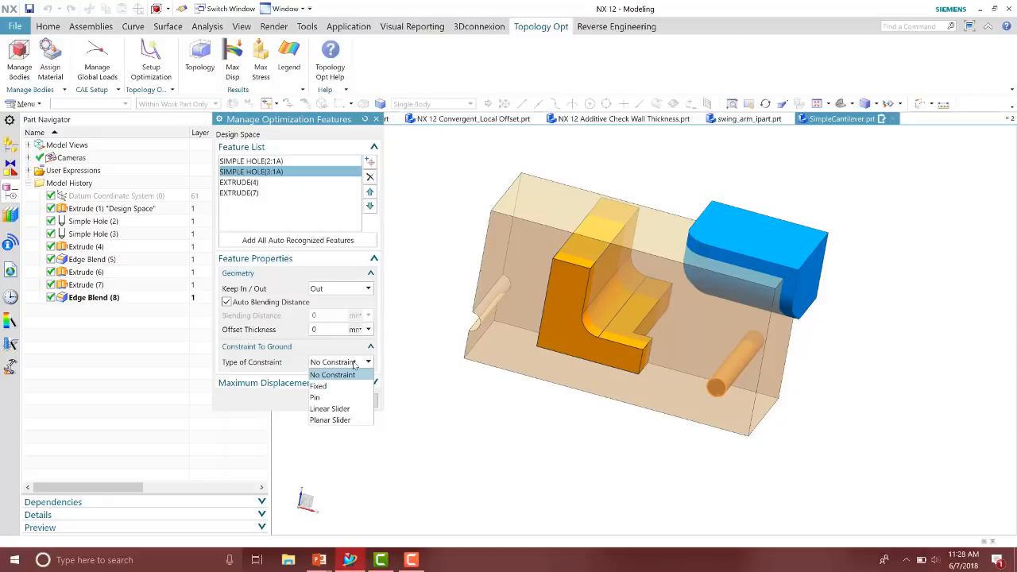
click(355, 363)
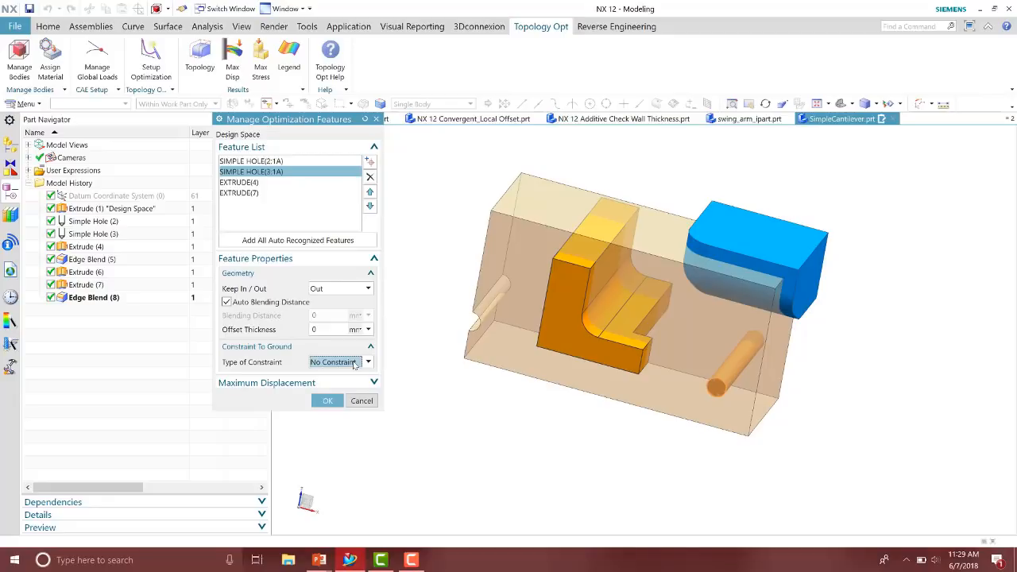
middle_drag(743, 387, 699, 410)
drag(325, 330, 291, 329)
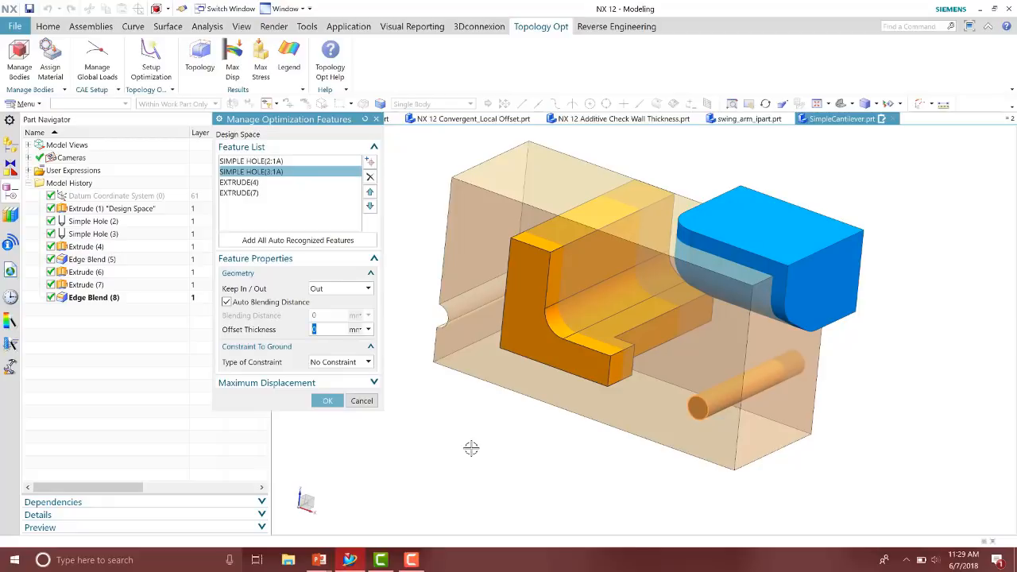
key(BackSpace)
text(.5)
key(Return)
Set the first simple hole's offset thickness to 0.5 mm
click(271, 161)
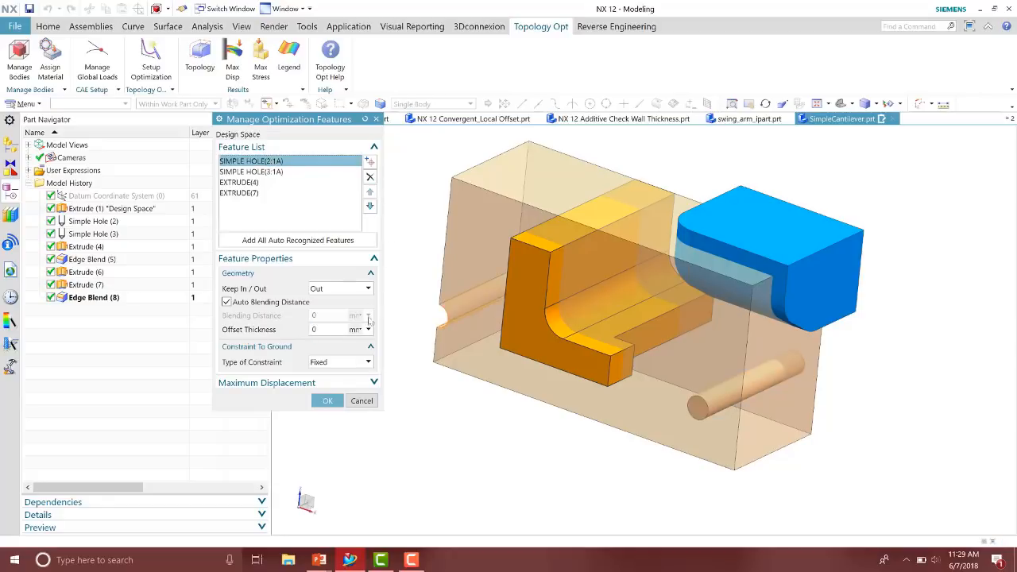
double_click(325, 331)
text(.5)
key(Return)
Review the Keep In/Out setting of both extrude features and confirm the optimization features
click(278, 183)
click(337, 291)
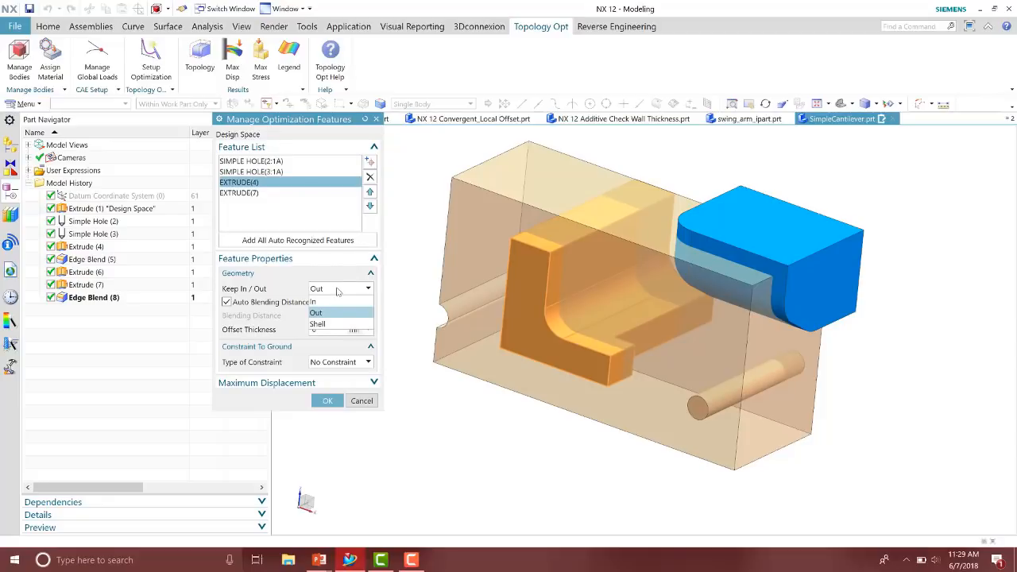
click(336, 291)
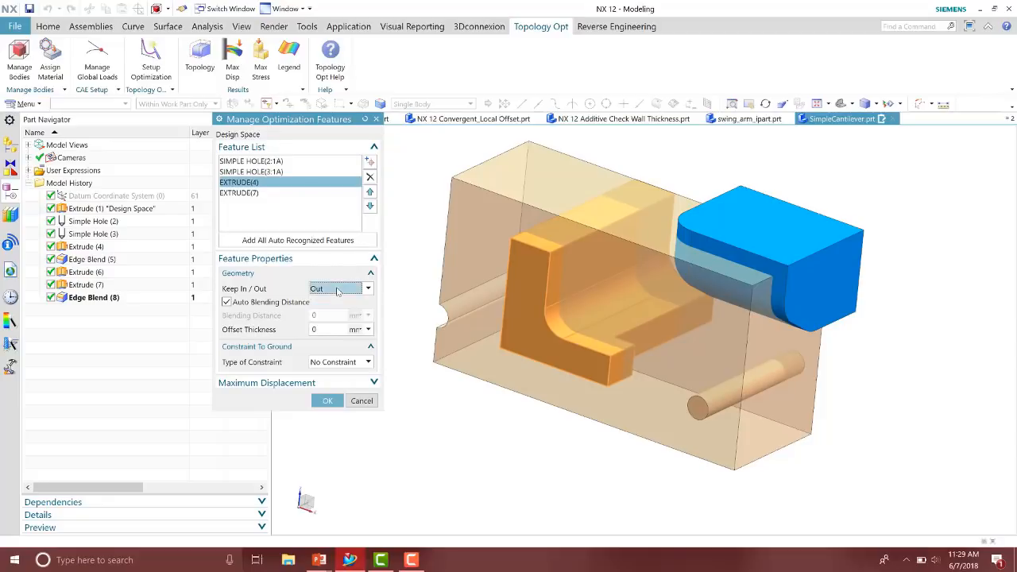
click(252, 195)
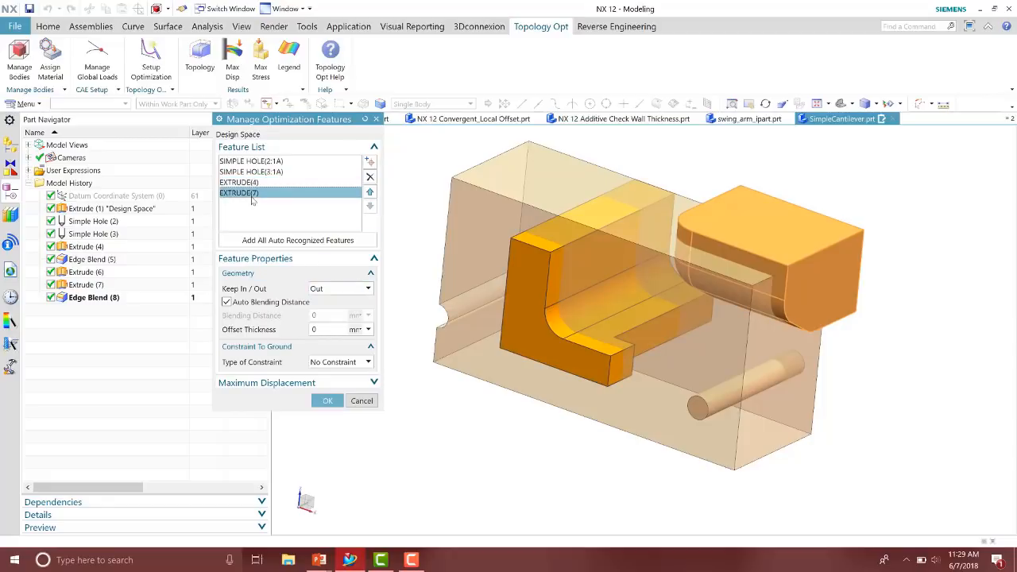
click(276, 184)
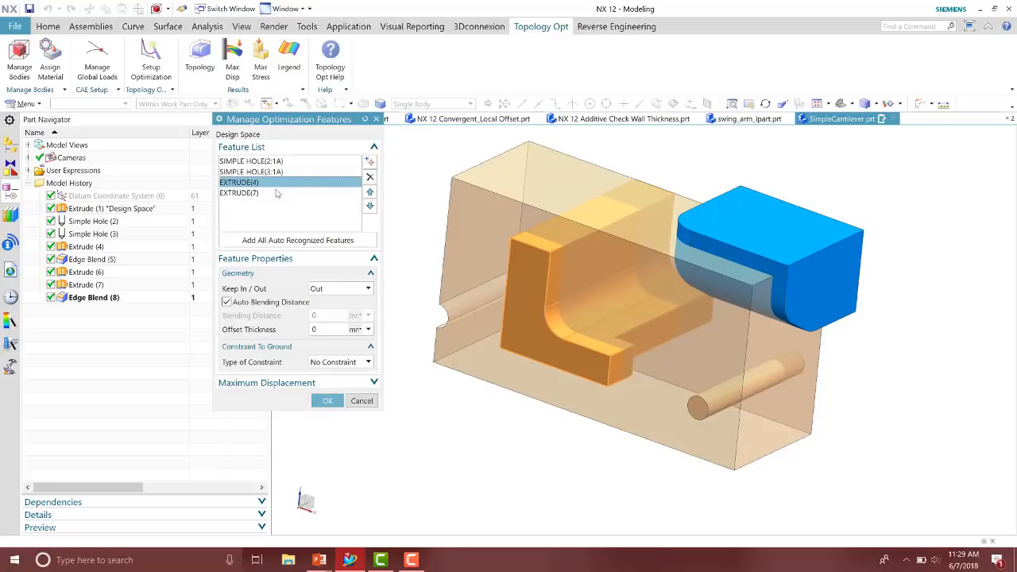
click(274, 195)
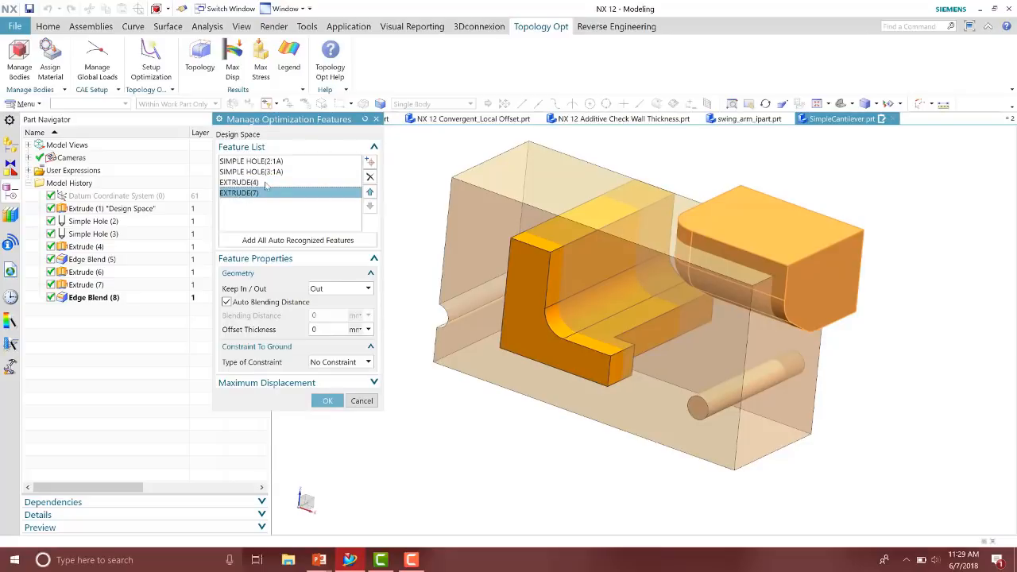
click(272, 185)
click(327, 400)
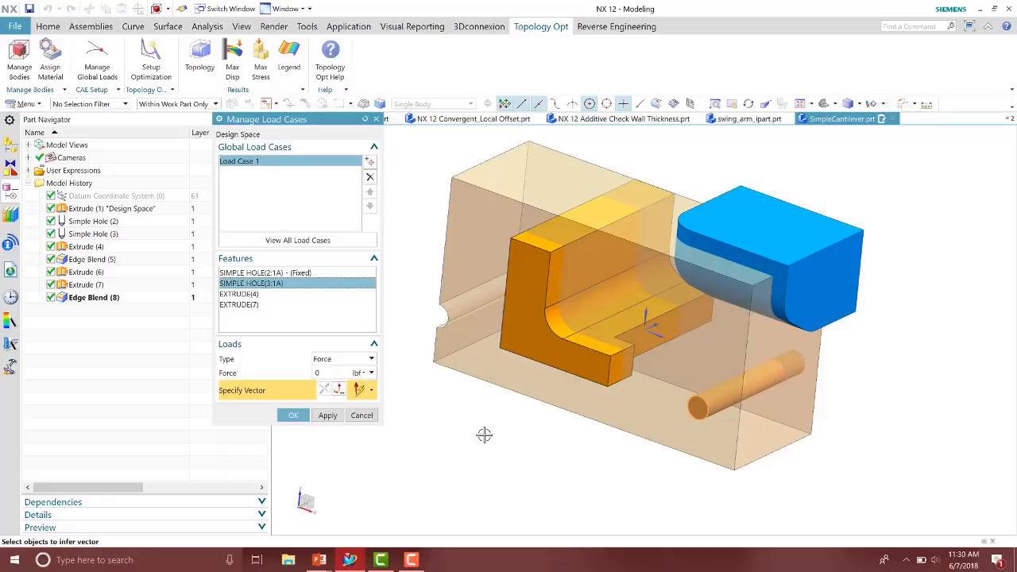
Apply a 224 lbf force to the second simple hole, directed along the design space's vertical edge, and confirm the load case and bodies
click(359, 374)
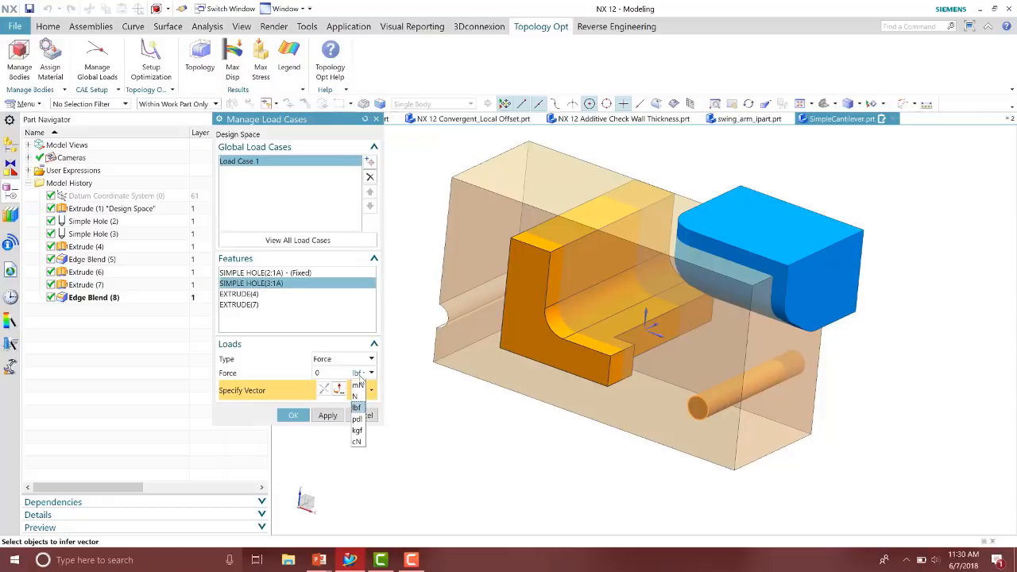
click(361, 376)
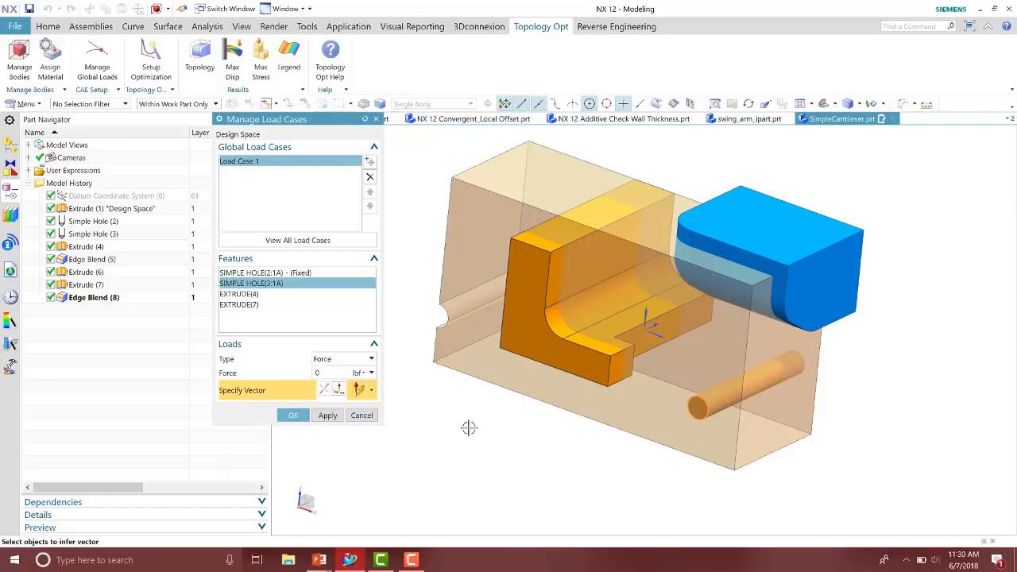
middle_drag(470, 429, 463, 424)
click(348, 374)
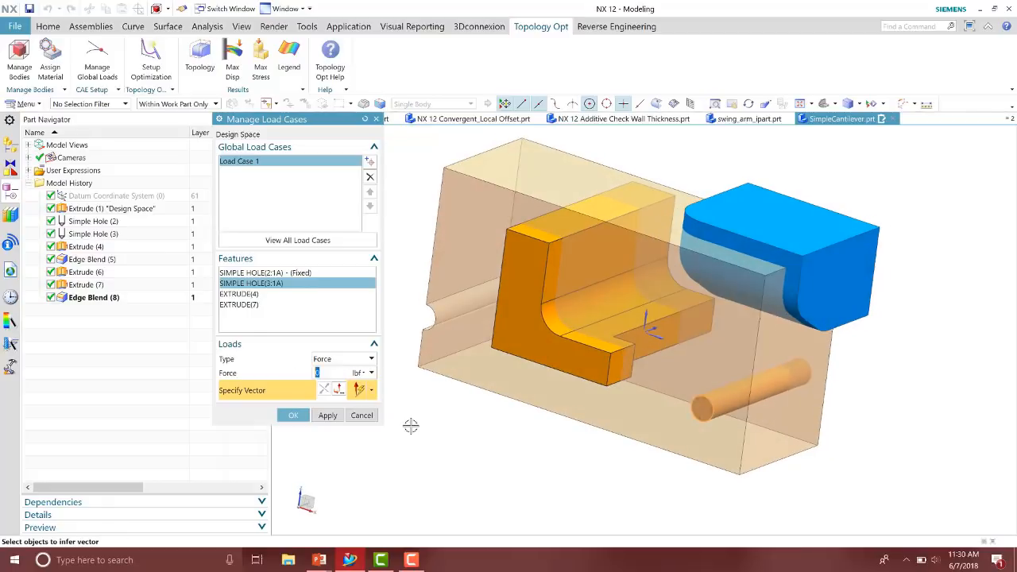
text(224)
key(Return)
scroll(757, 485, up, 2)
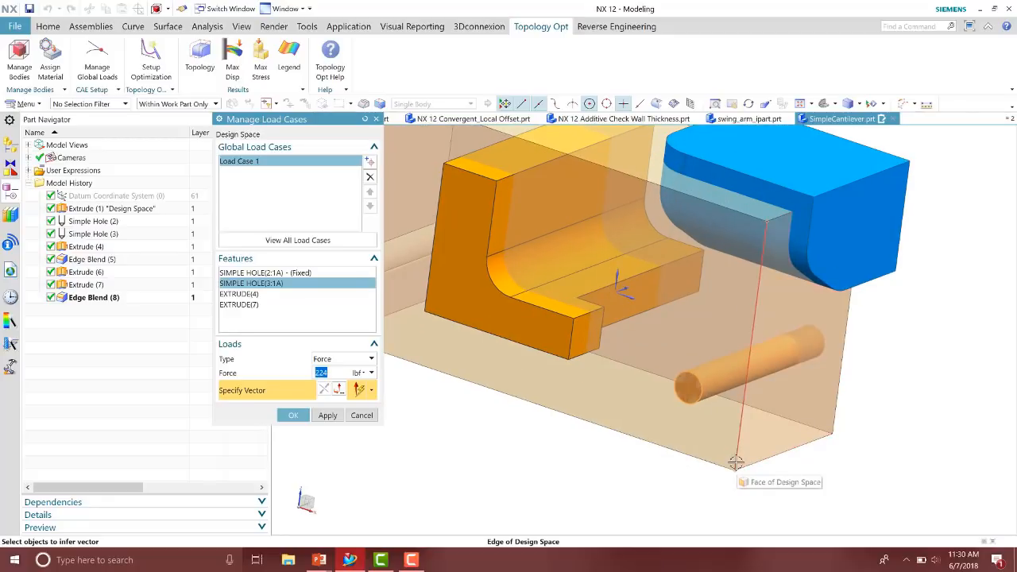
click(735, 466)
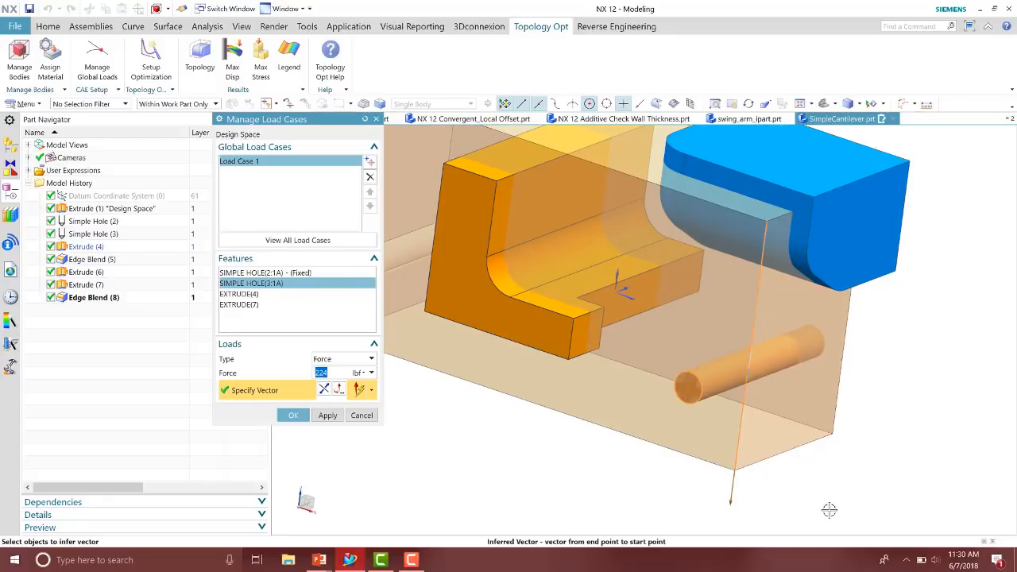
click(293, 415)
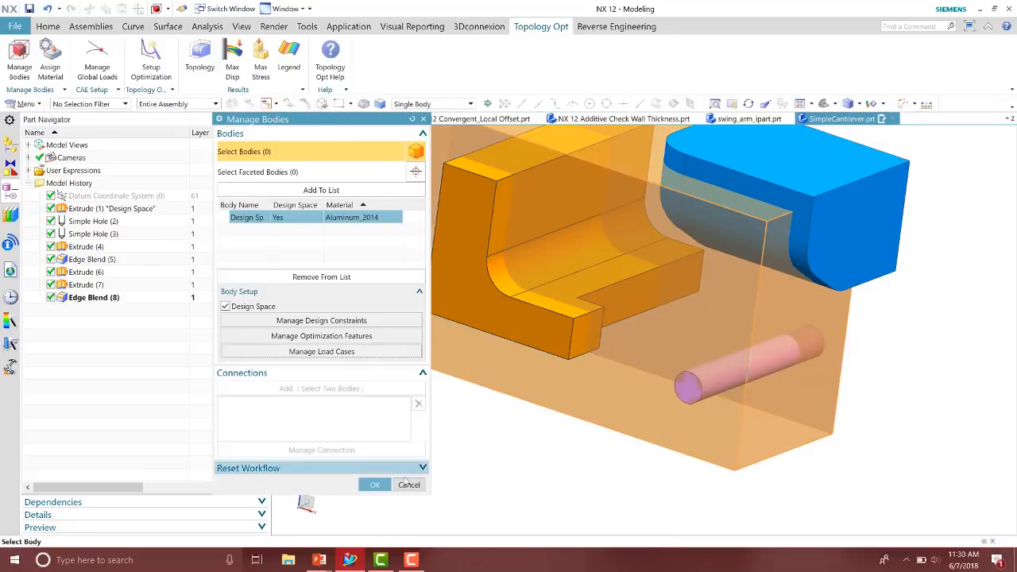
click(375, 486)
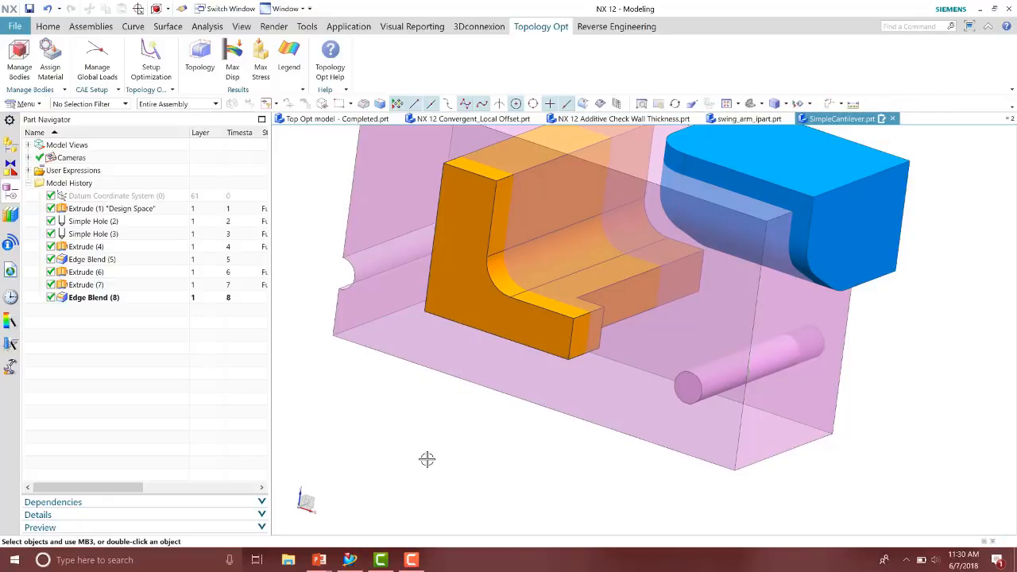
Open Setup Optimization, estimate the optimization parameters and raise the global resolution slightly
scroll(459, 438, down, 1)
scroll(459, 437, down, 1)
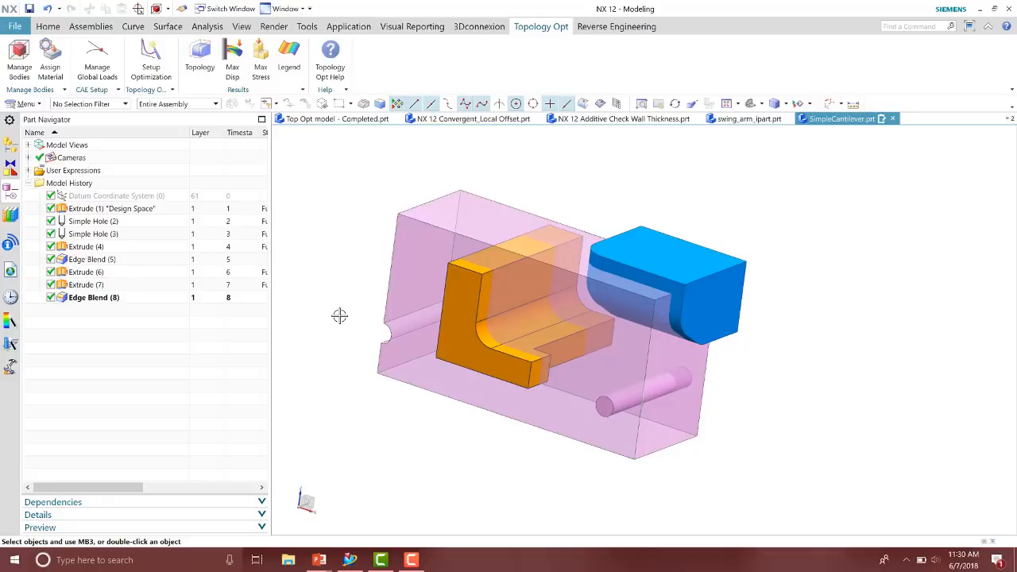
click(151, 62)
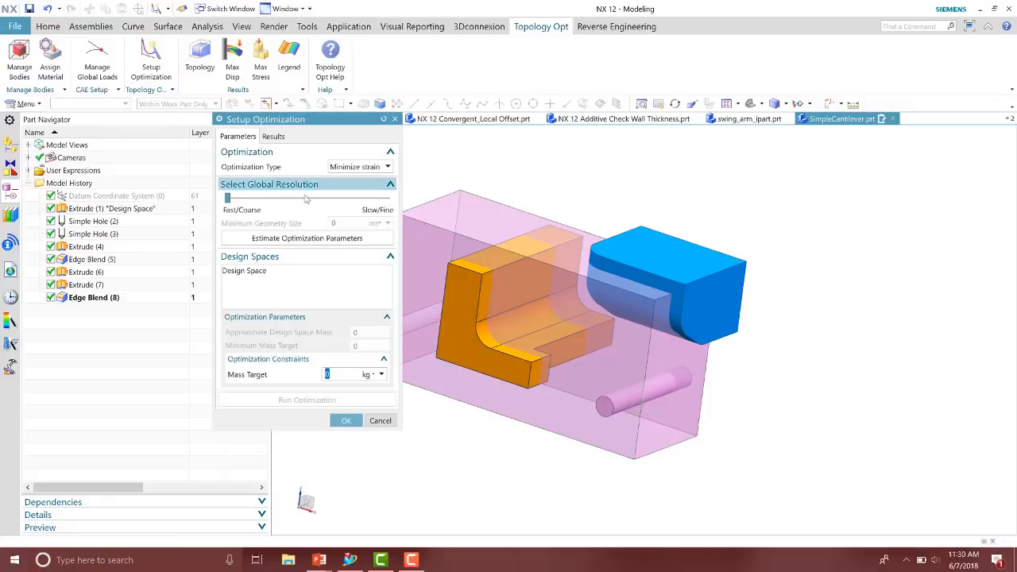
click(299, 238)
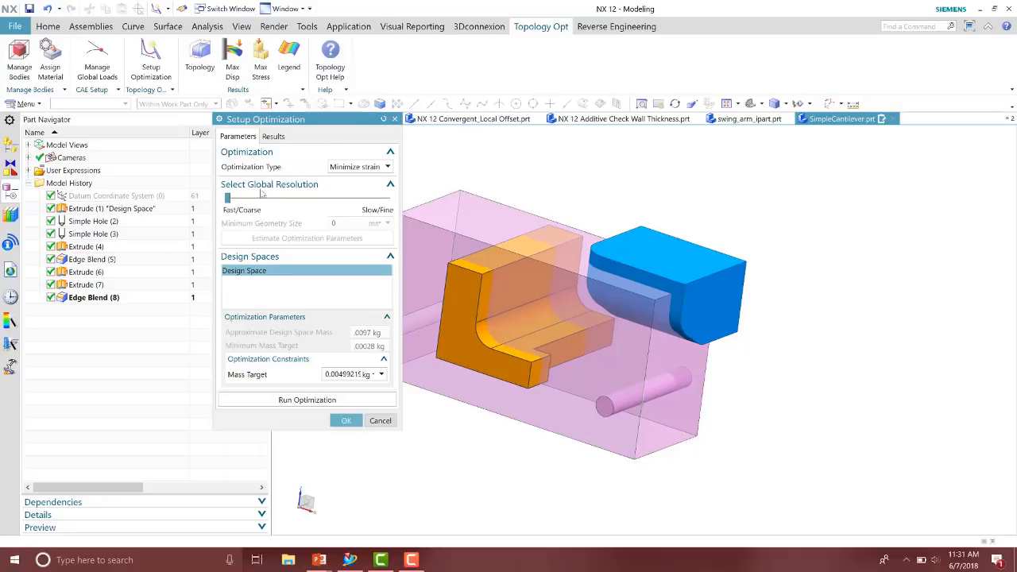
mouse_move(227, 197)
mouse_down()
mouse_move(361, 201)
mouse_move(230, 201)
mouse_up()
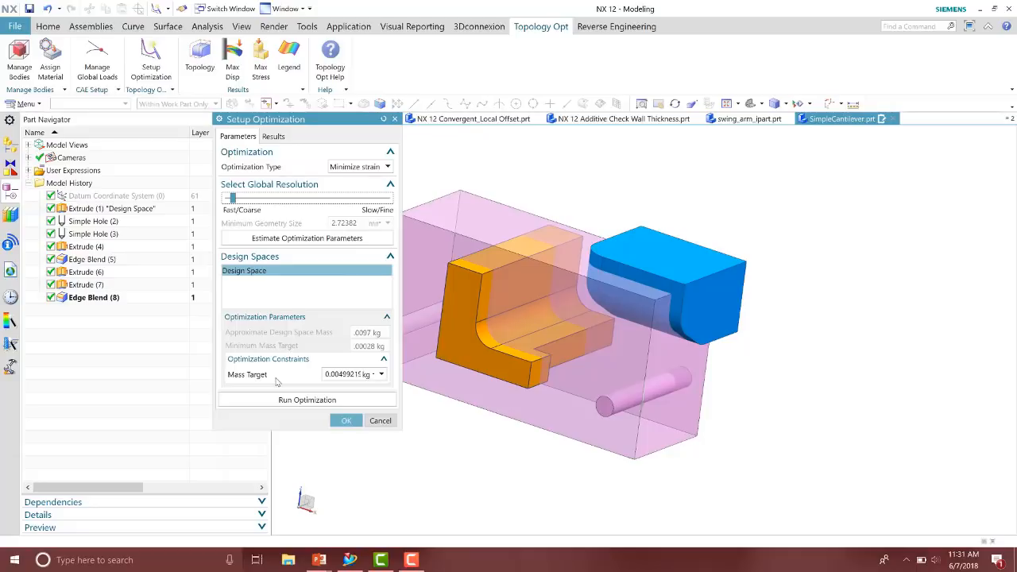
Set the mass target to .002 kg, run the optimization and close the dialog
click(350, 374)
text(.00)
text(2)
key(Return)
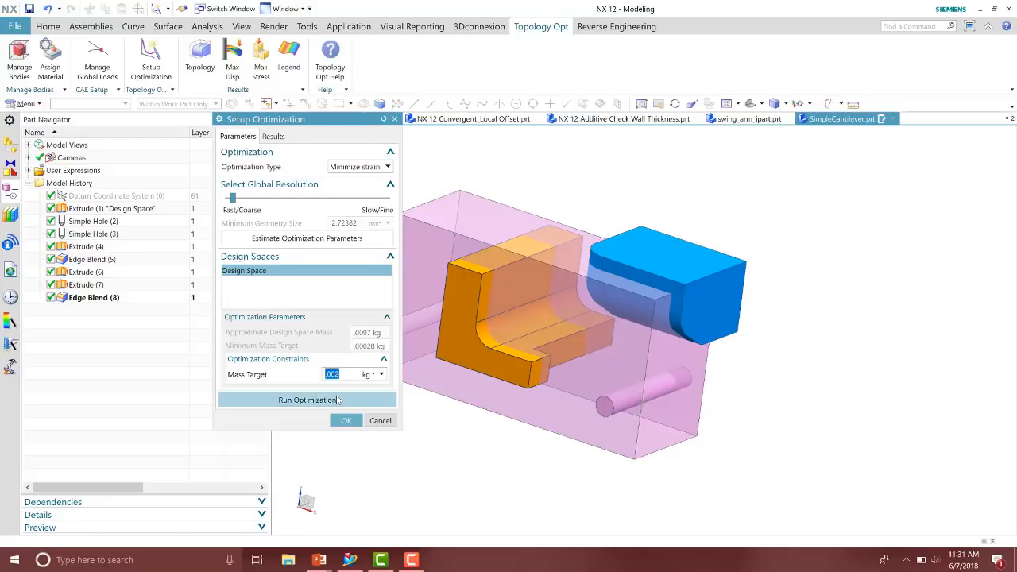
click(310, 400)
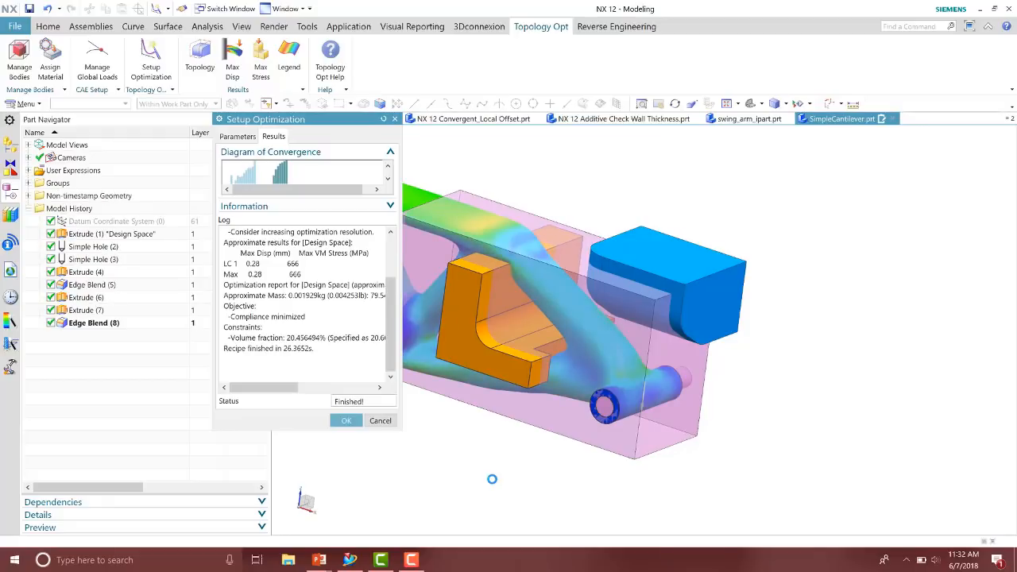
click(340, 422)
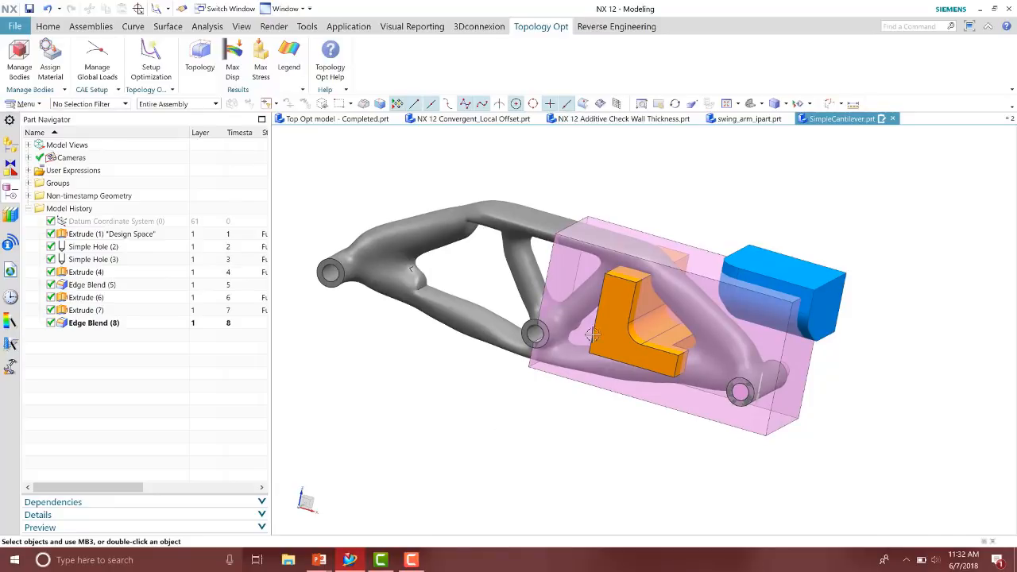
Display the maximum displacement and maximum stress results on the optimized shape
middle_drag(611, 320, 568, 339)
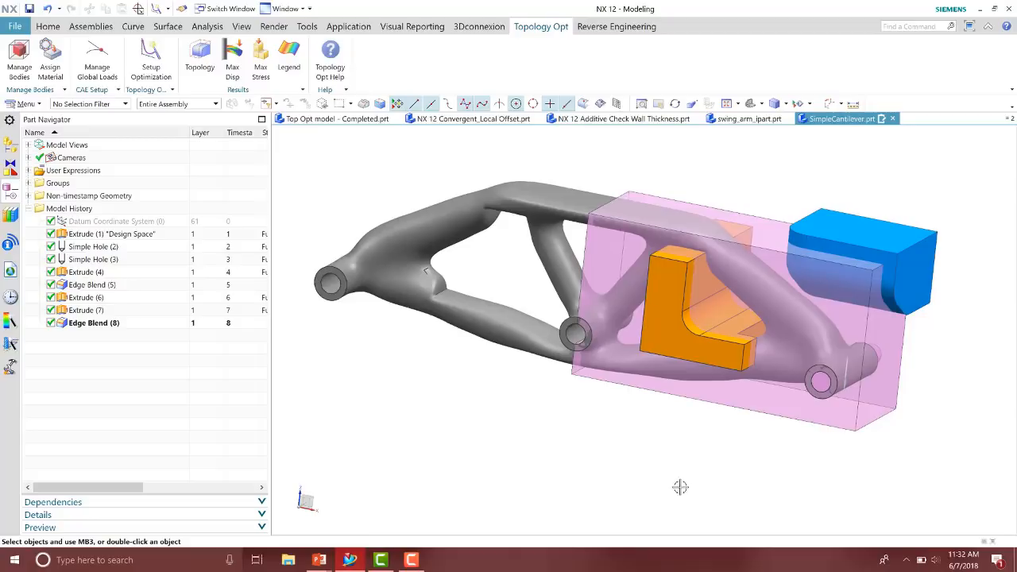
click(232, 67)
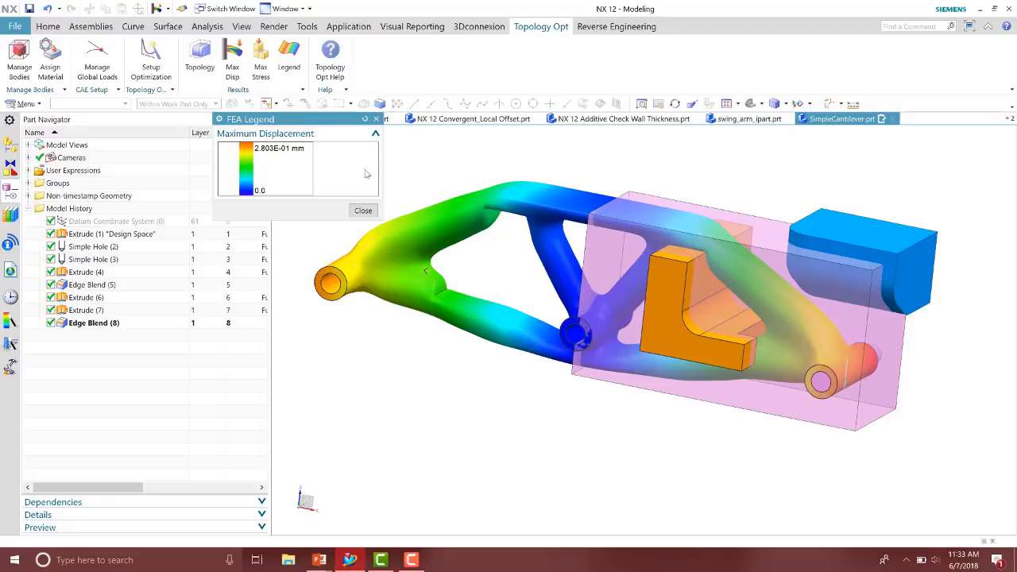
click(363, 210)
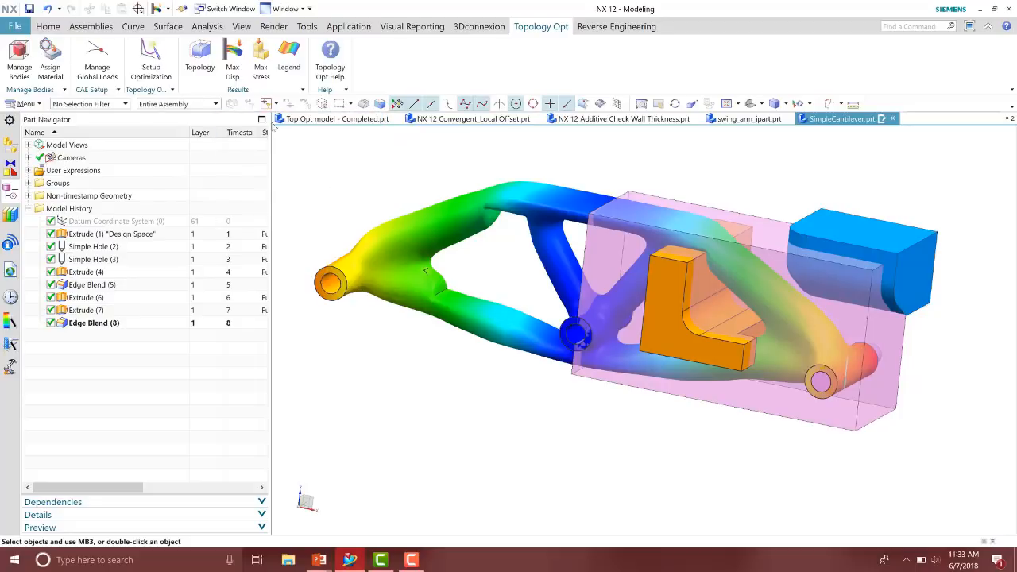
click(261, 60)
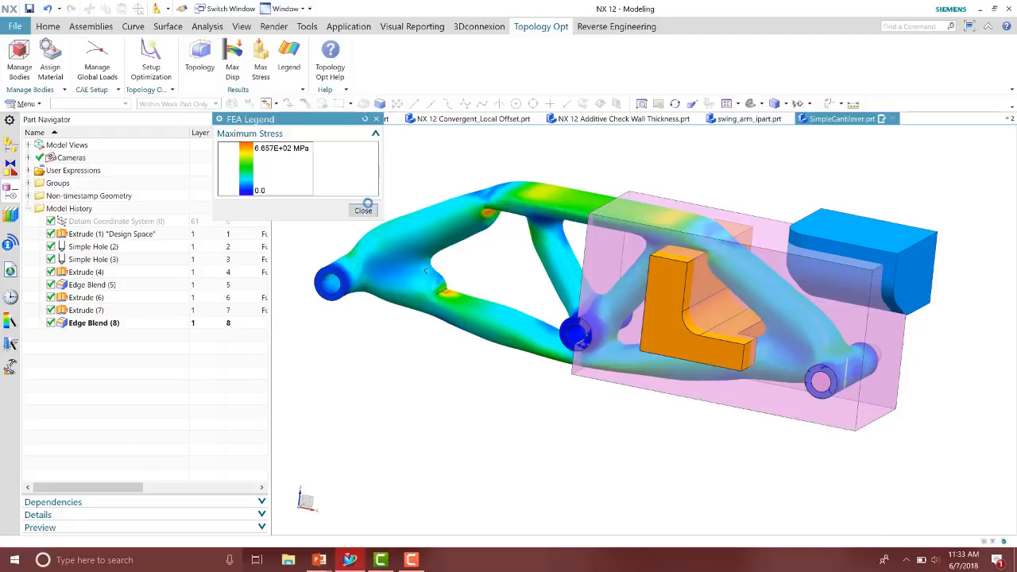
click(363, 210)
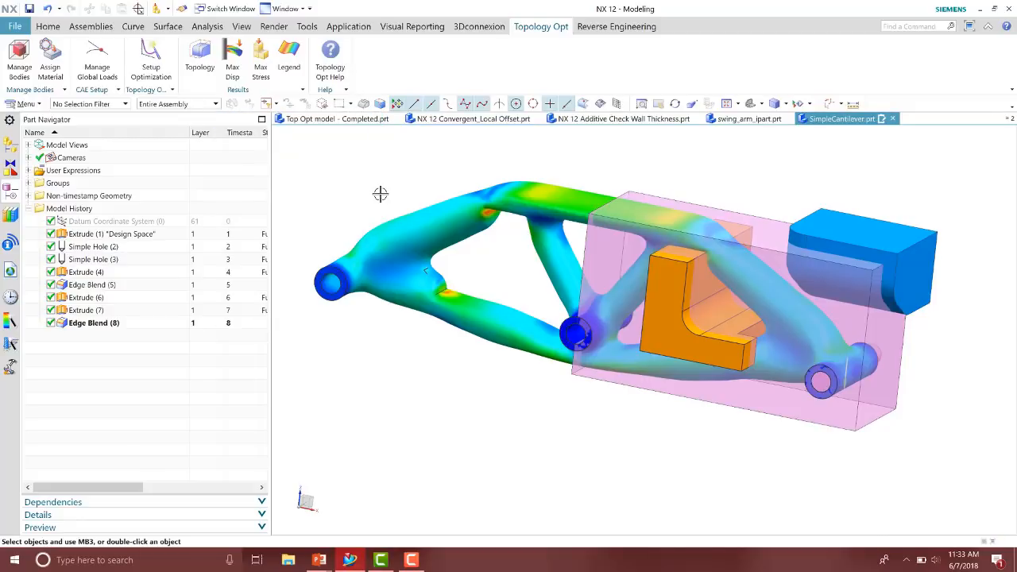
Toggle the displacement, stress and topology result bodies so only the topology optimization result is shown
click(28, 195)
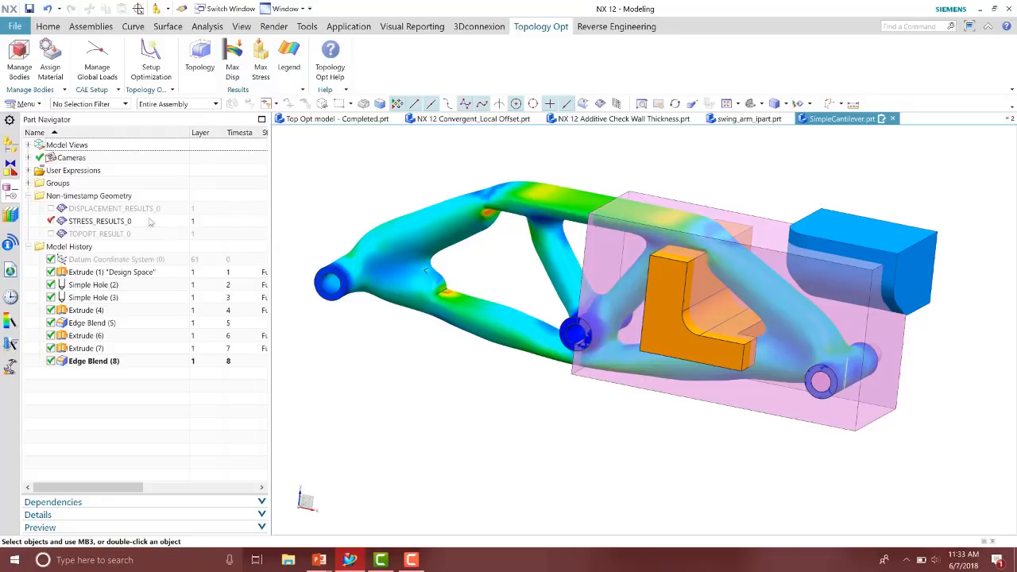
click(51, 221)
click(51, 209)
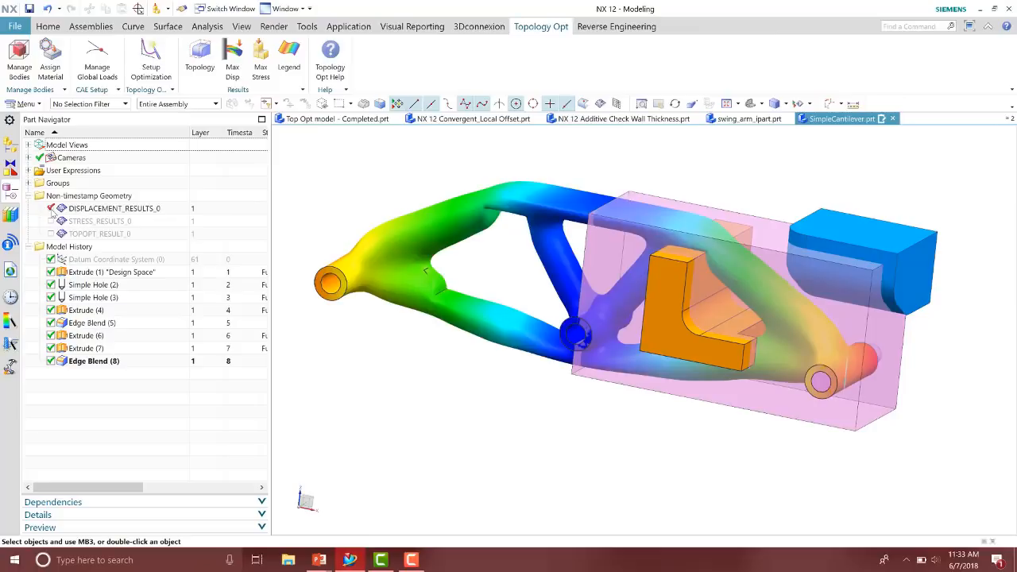
click(51, 208)
click(51, 220)
click(51, 221)
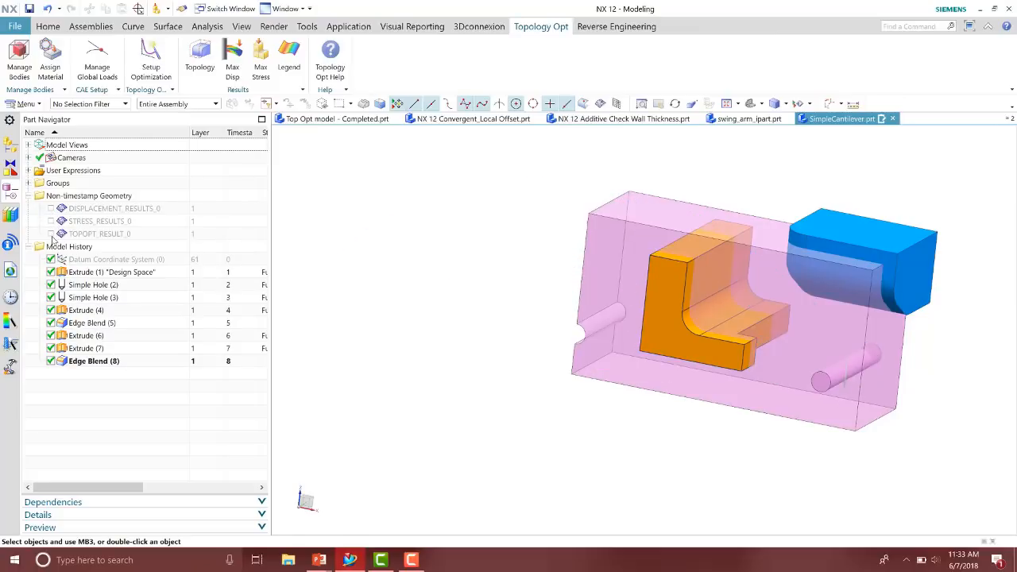
click(51, 234)
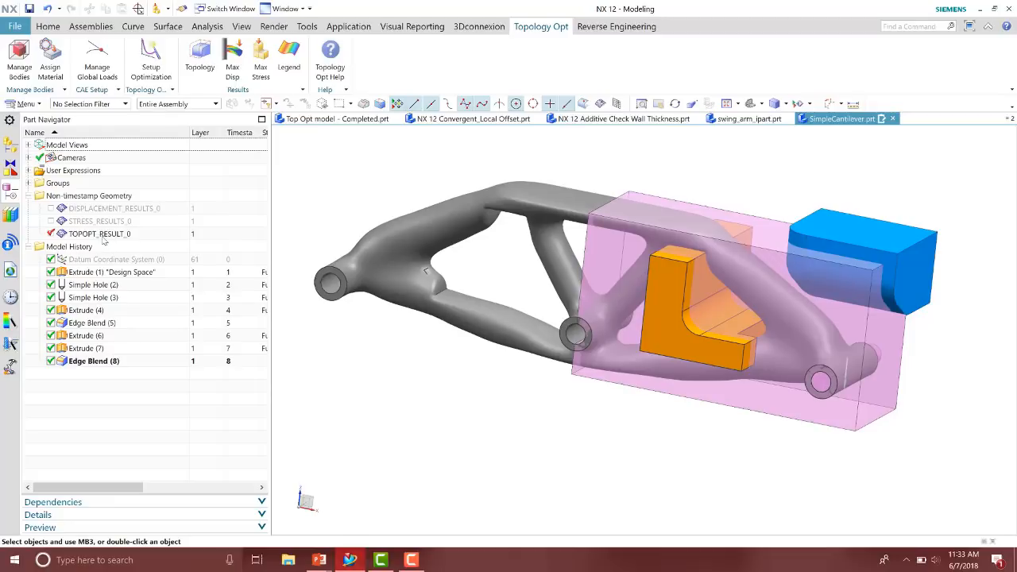
click(29, 195)
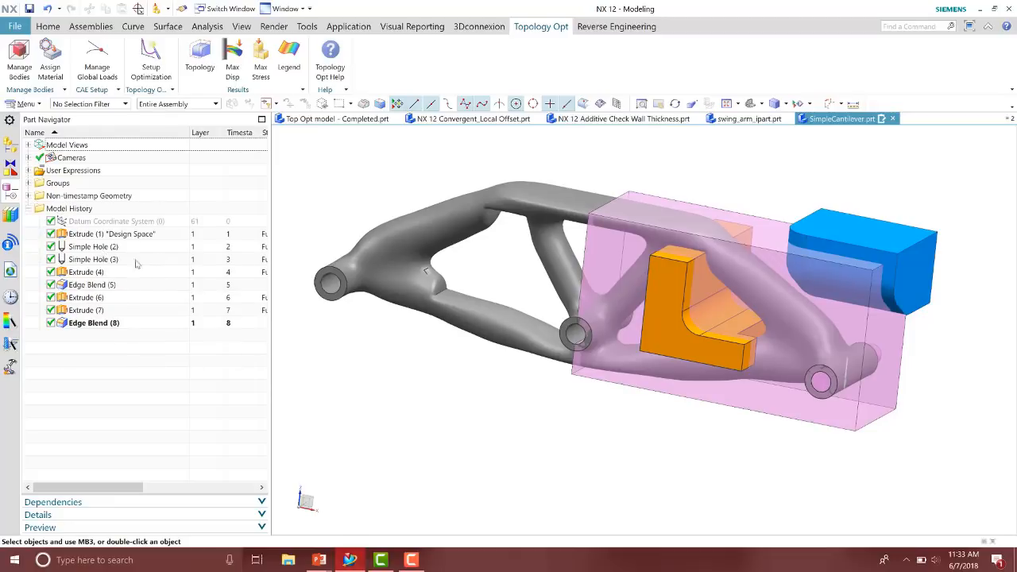
click(48, 26)
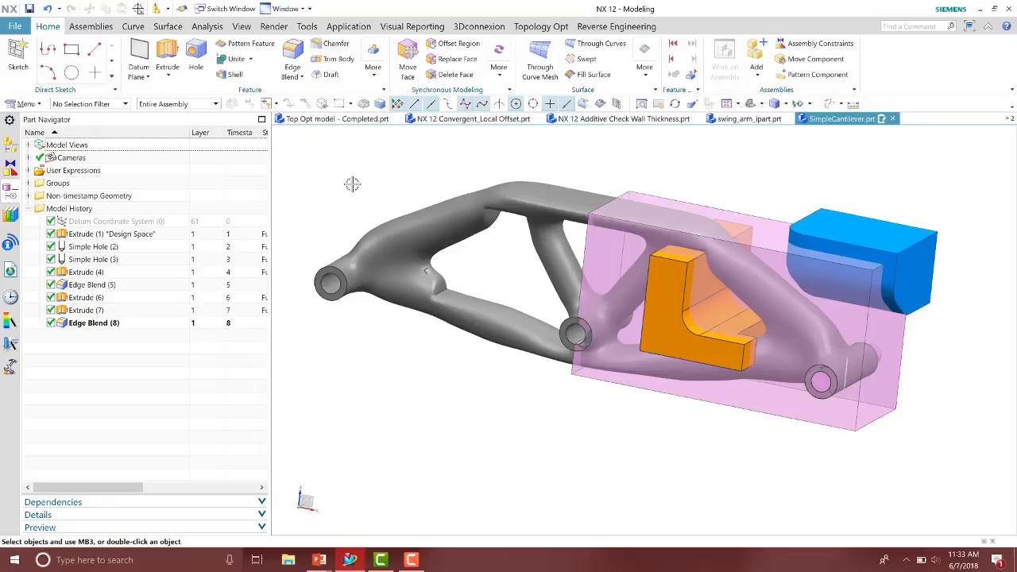
key(alt+Tab)
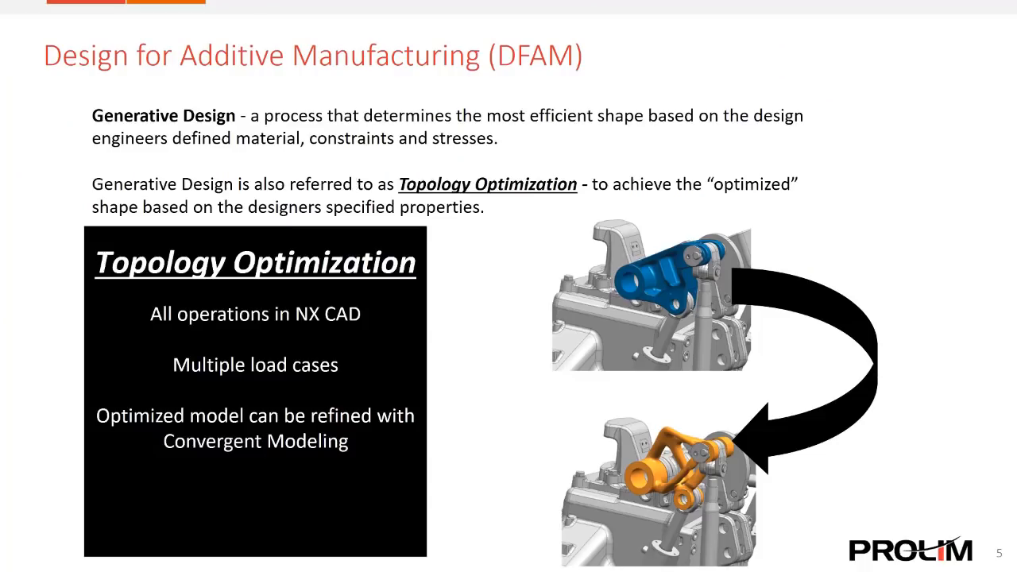
key(Right)
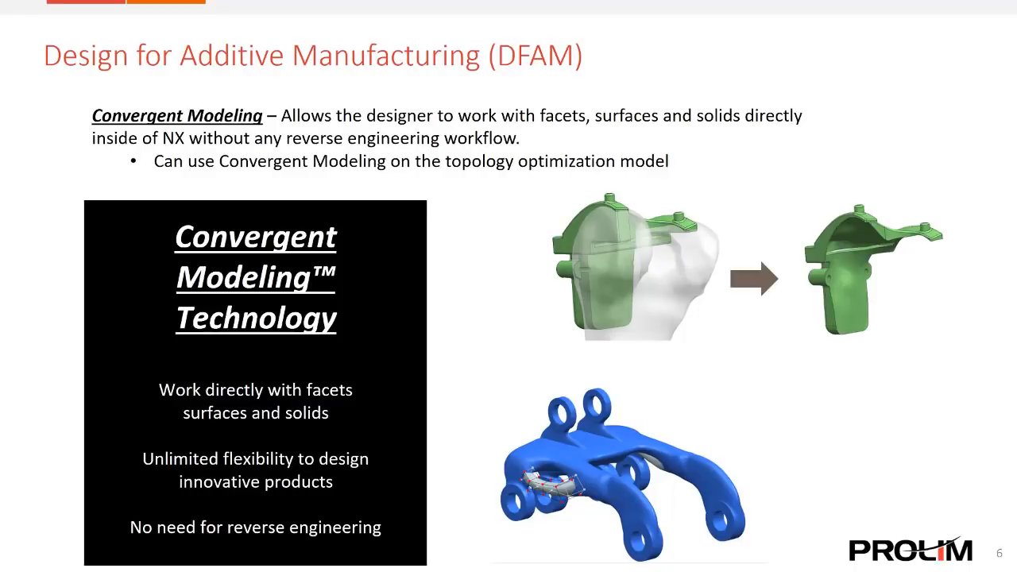
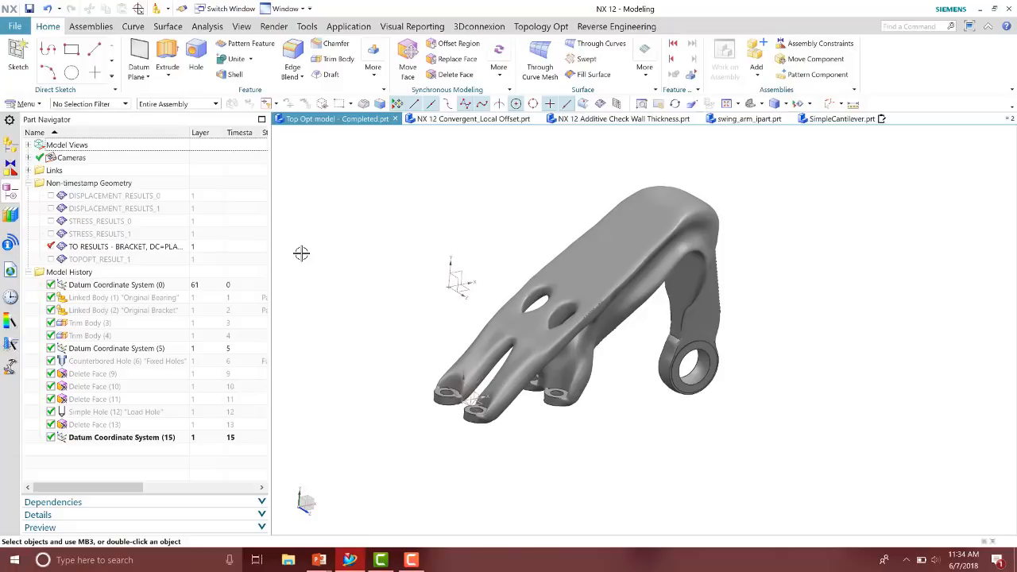
click(30, 183)
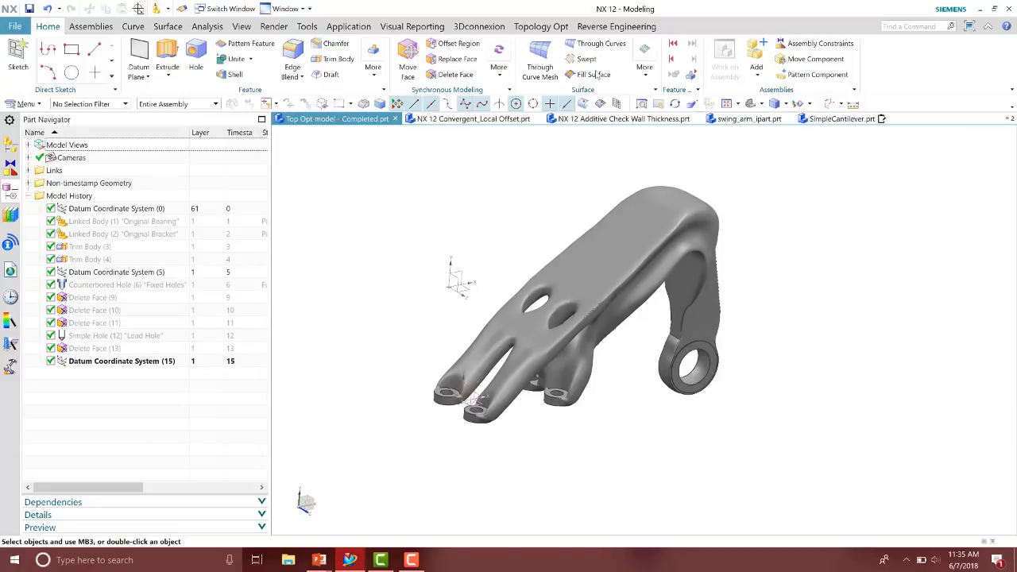
click(616, 27)
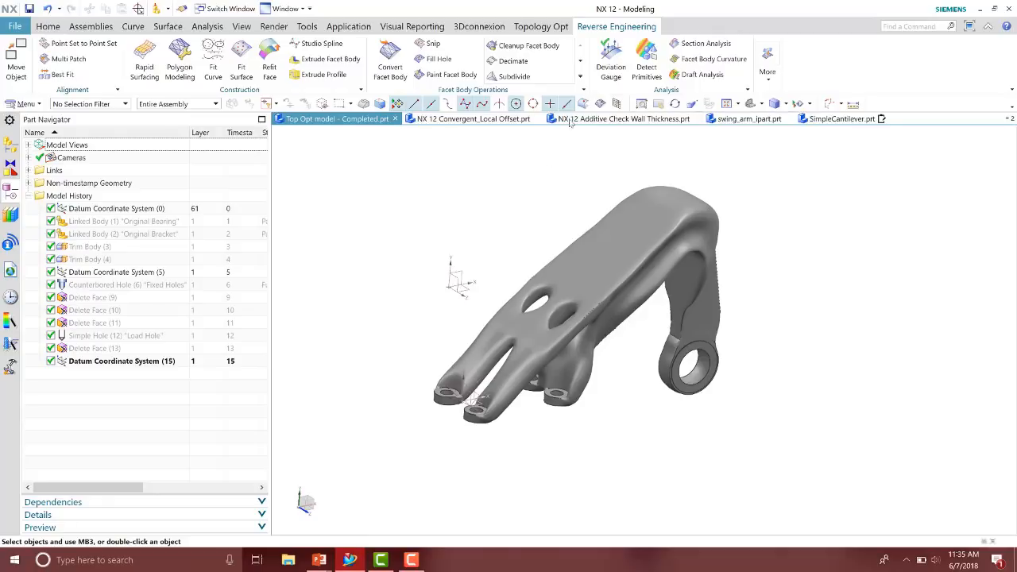
click(580, 77)
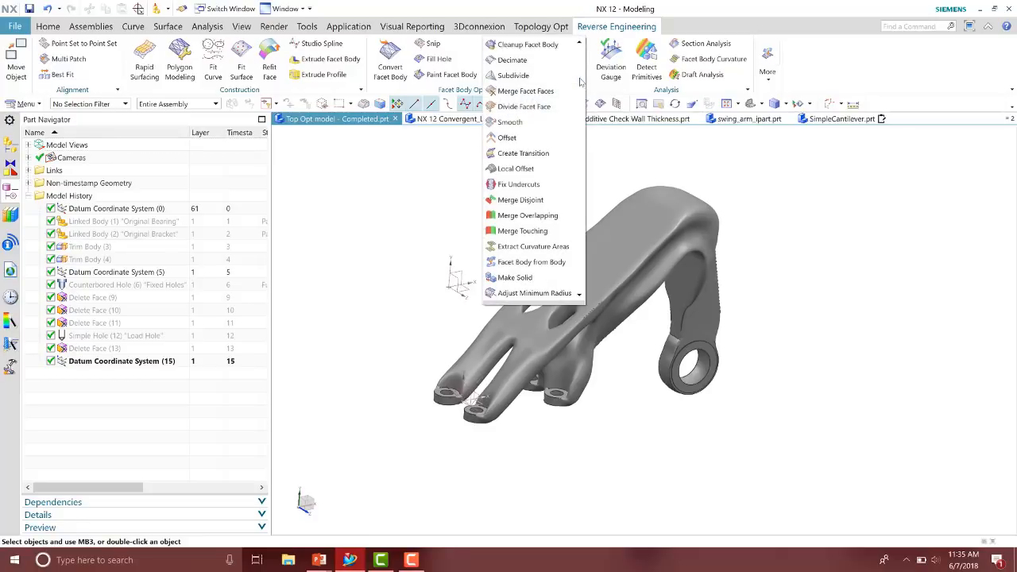
click(534, 154)
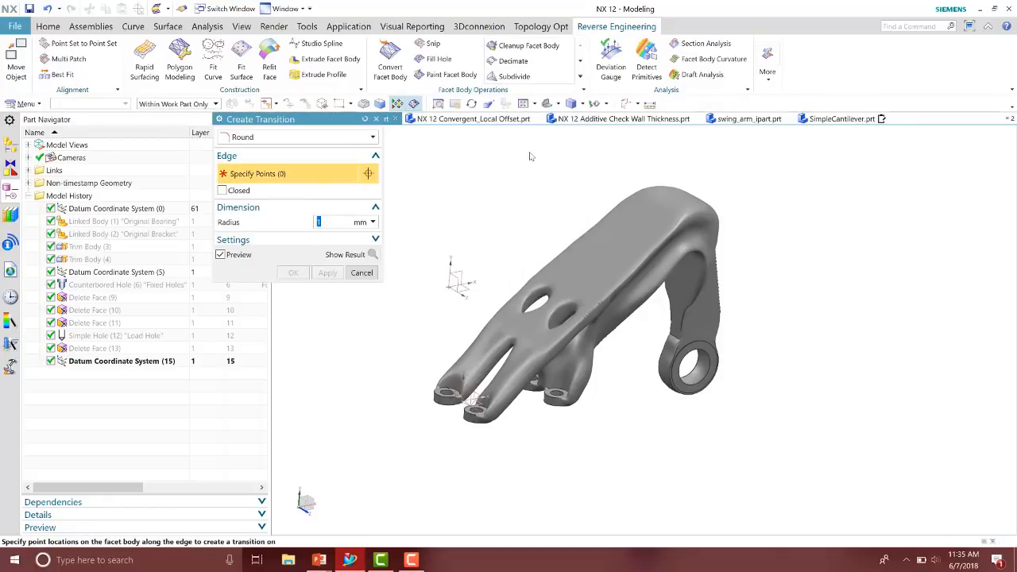
scroll(779, 257, up, 3)
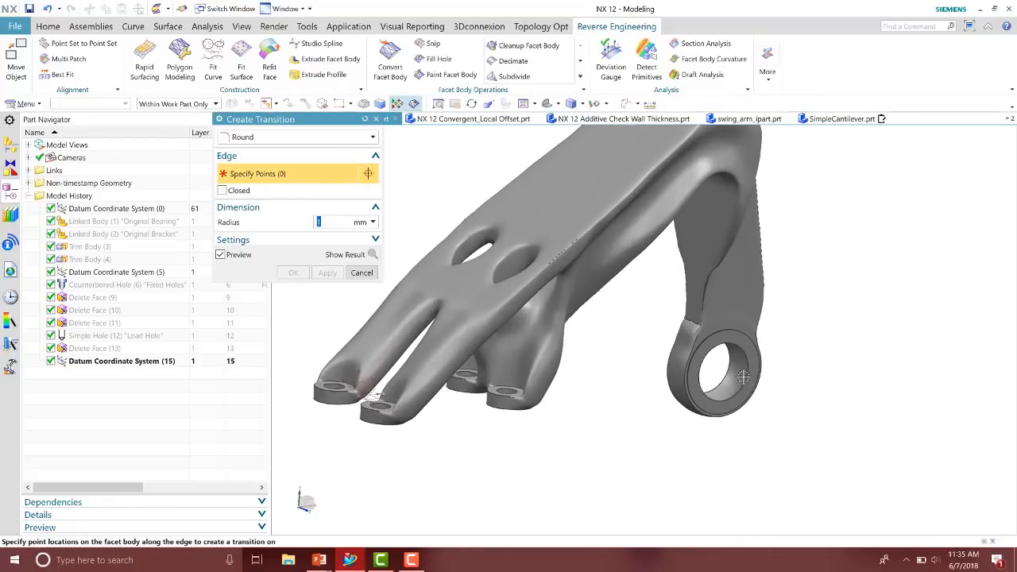
scroll(580, 284, down, 3)
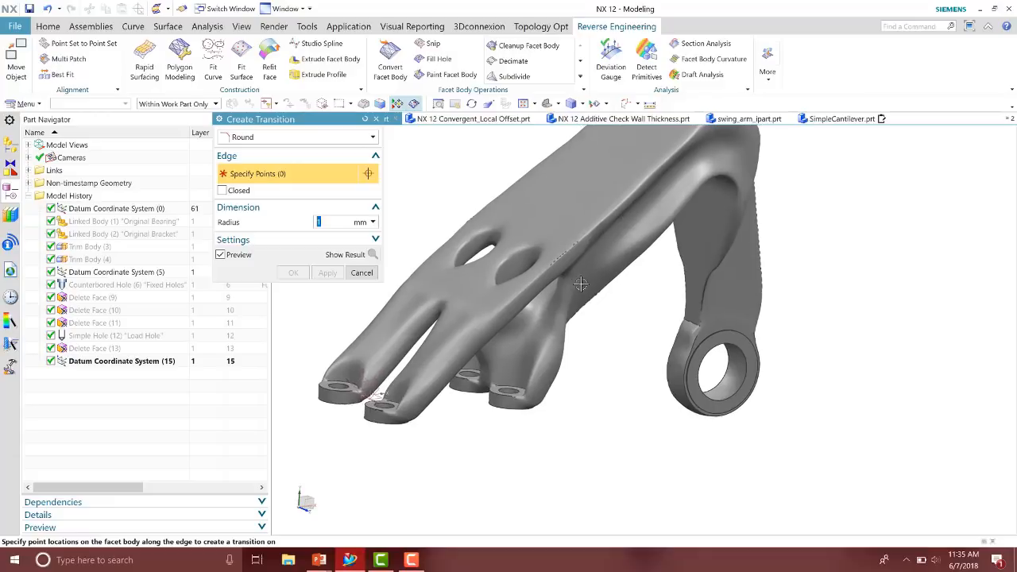
middle_drag(589, 233, 519, 225)
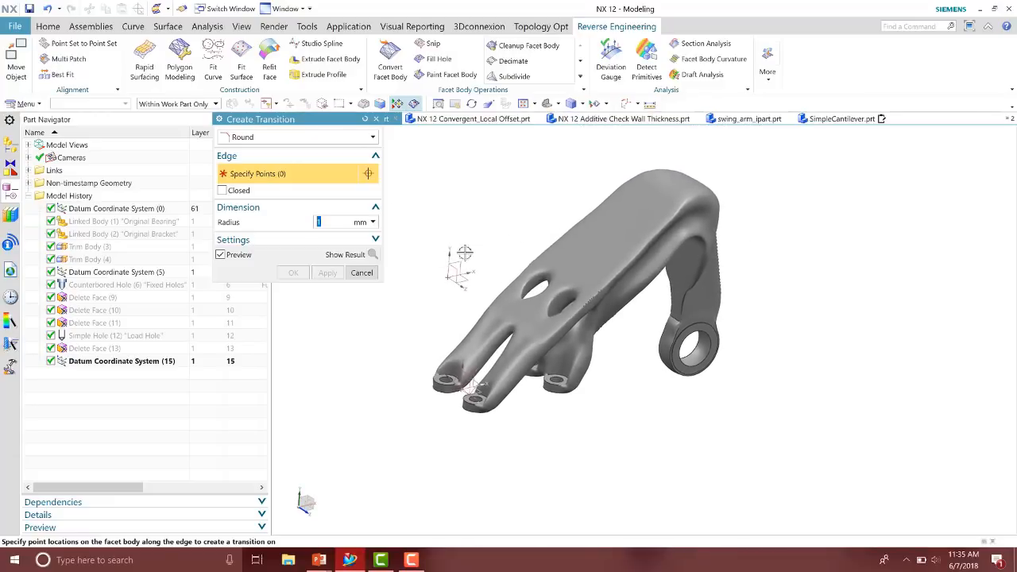
click(362, 272)
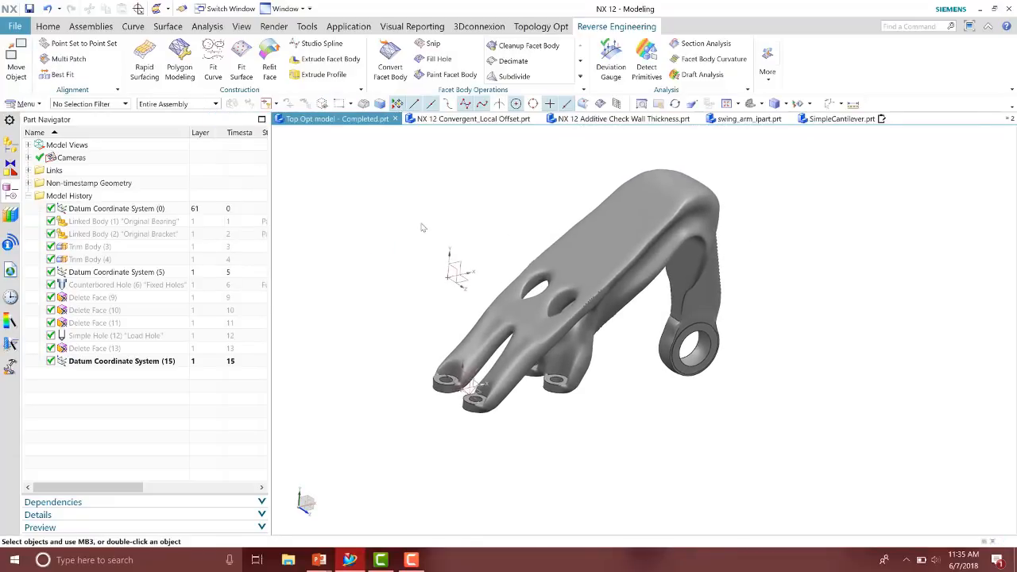
Convert the topology optimization result into a Convergent facet body
middle_drag(422, 228, 338, 211)
middle_drag(446, 194, 445, 194)
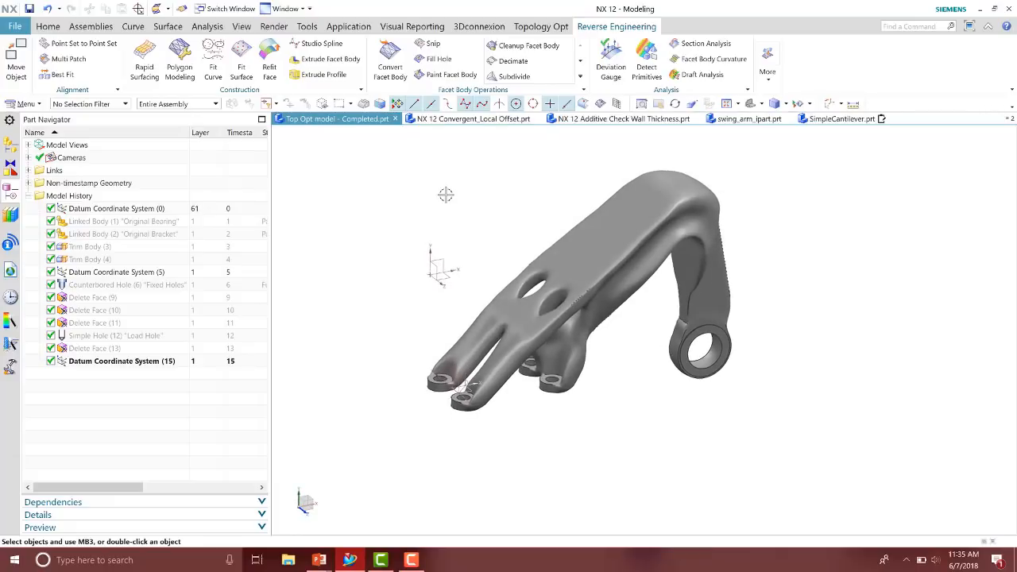
click(397, 71)
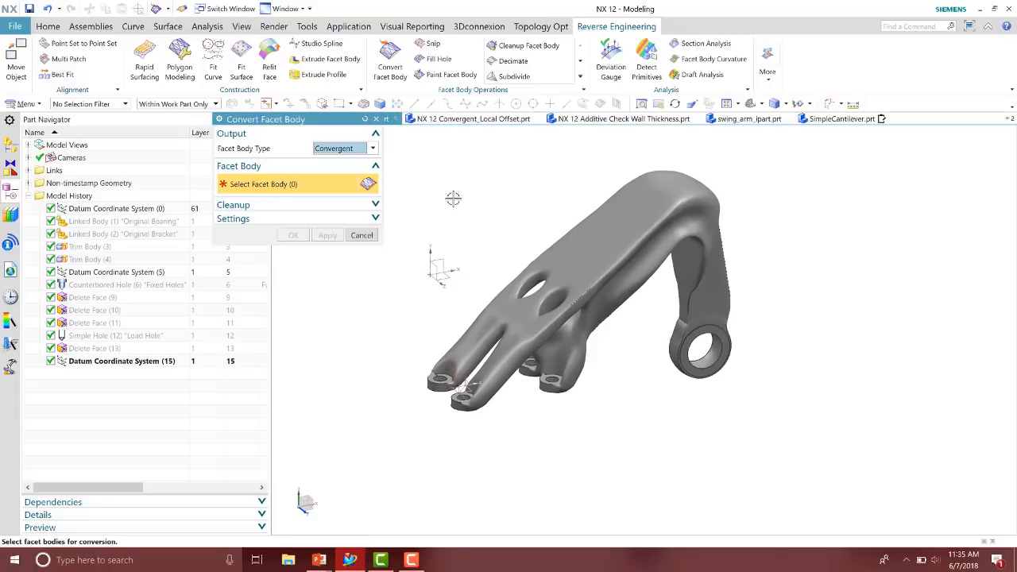
middle_drag(453, 198, 453, 198)
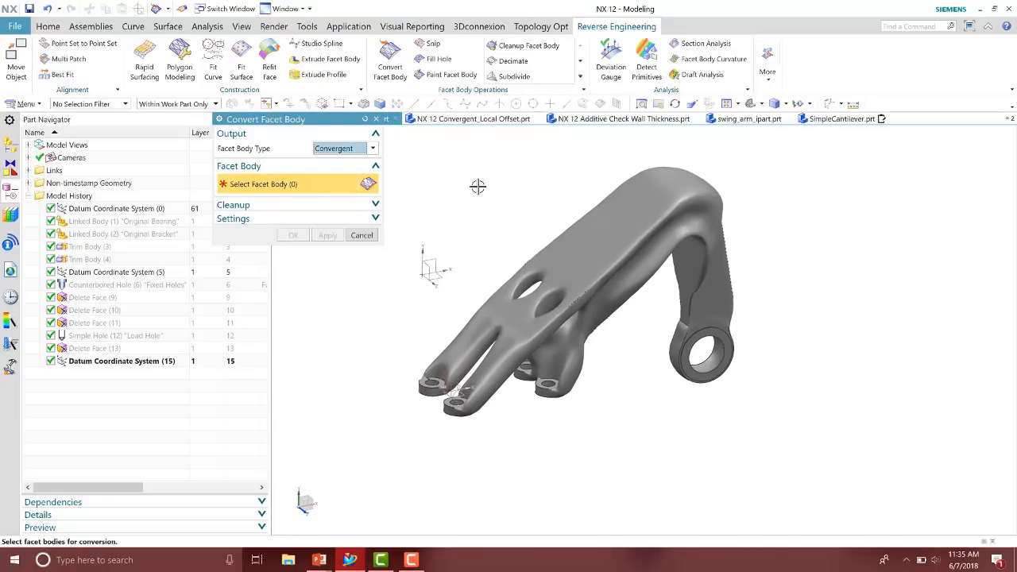
click(588, 324)
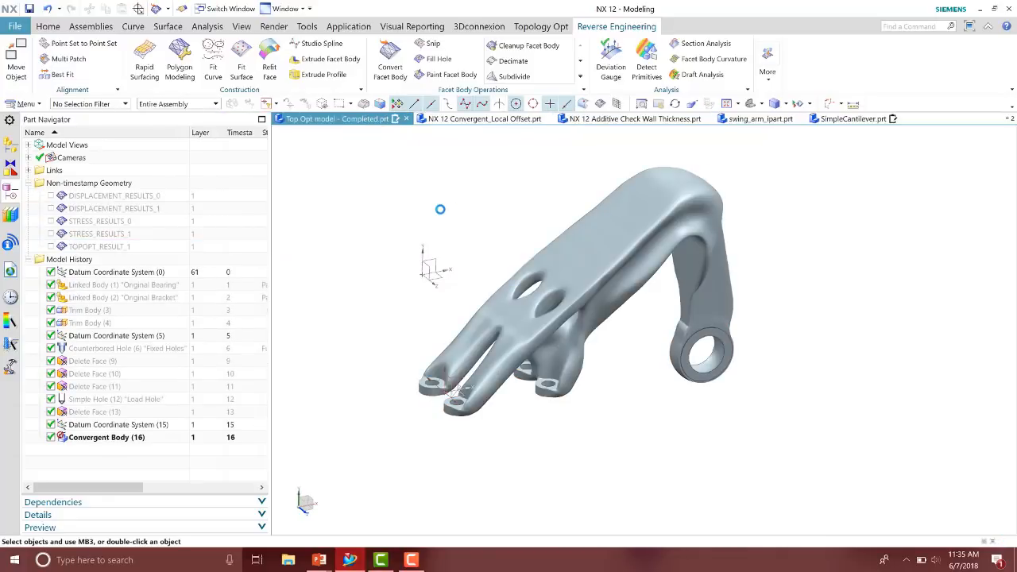
Try to create a 1 mm round transition along the pivot hole edge of the convergent body
click(111, 439)
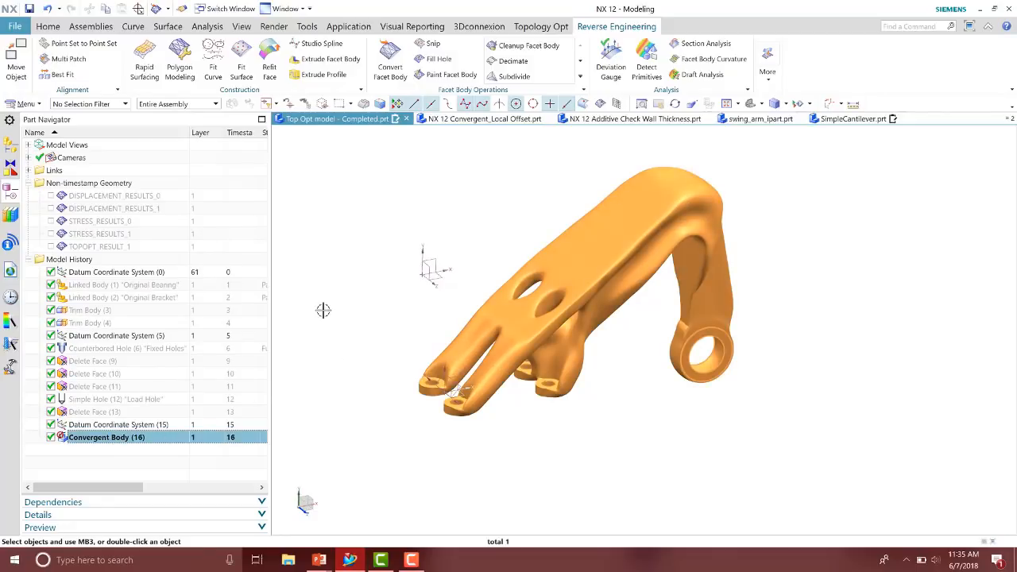
key(Escape)
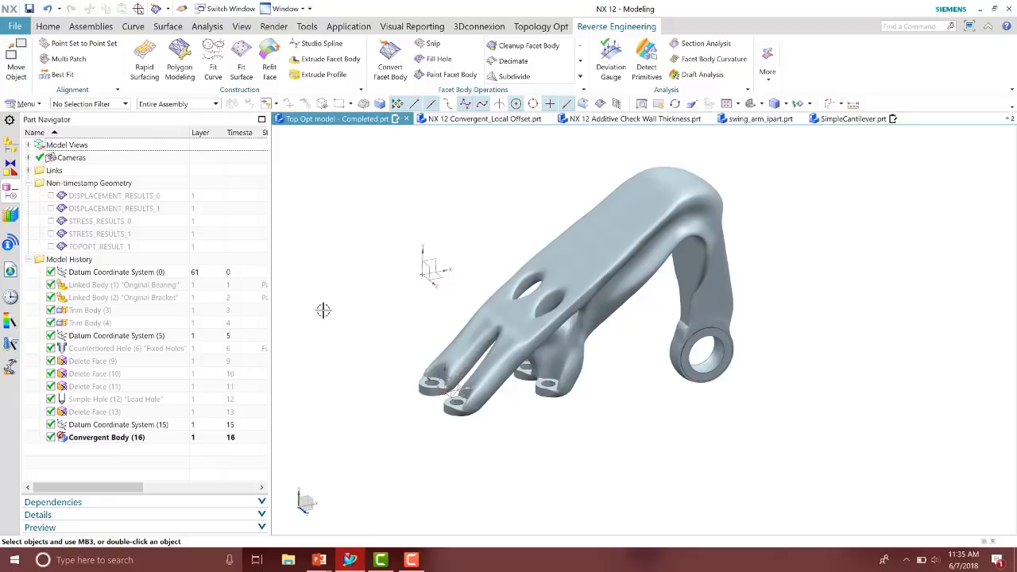
scroll(323, 309, up, 1)
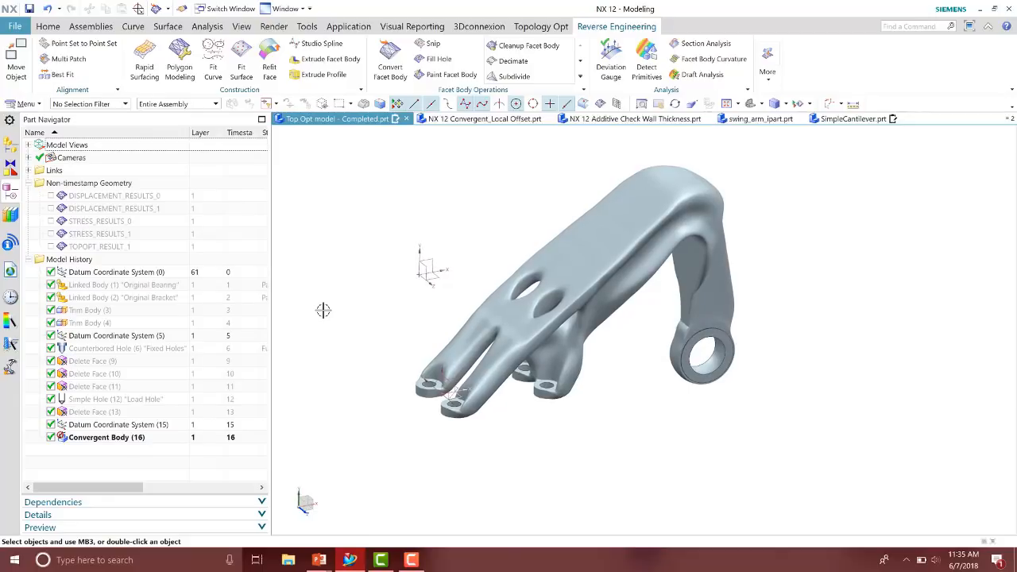
click(580, 78)
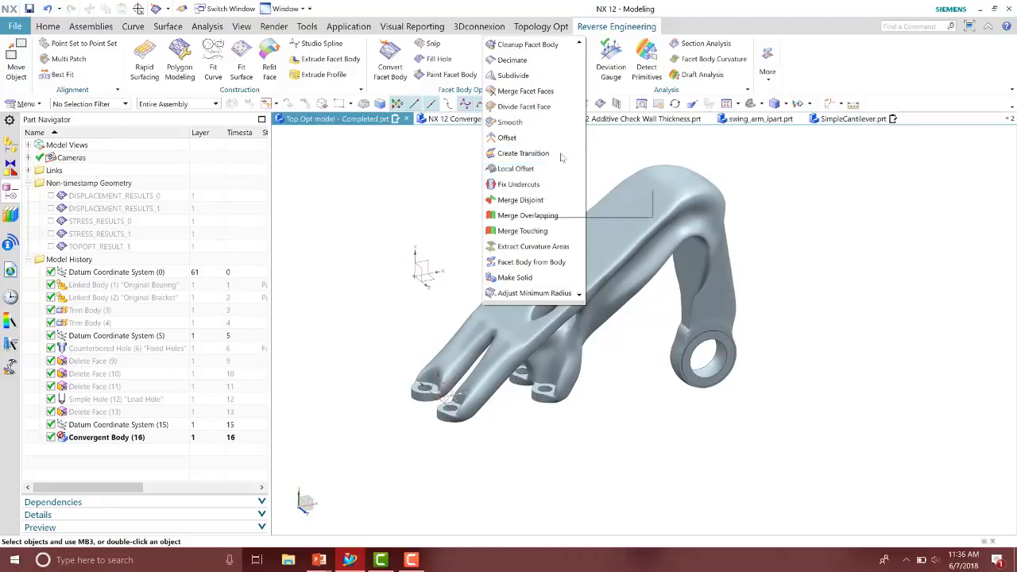
click(524, 154)
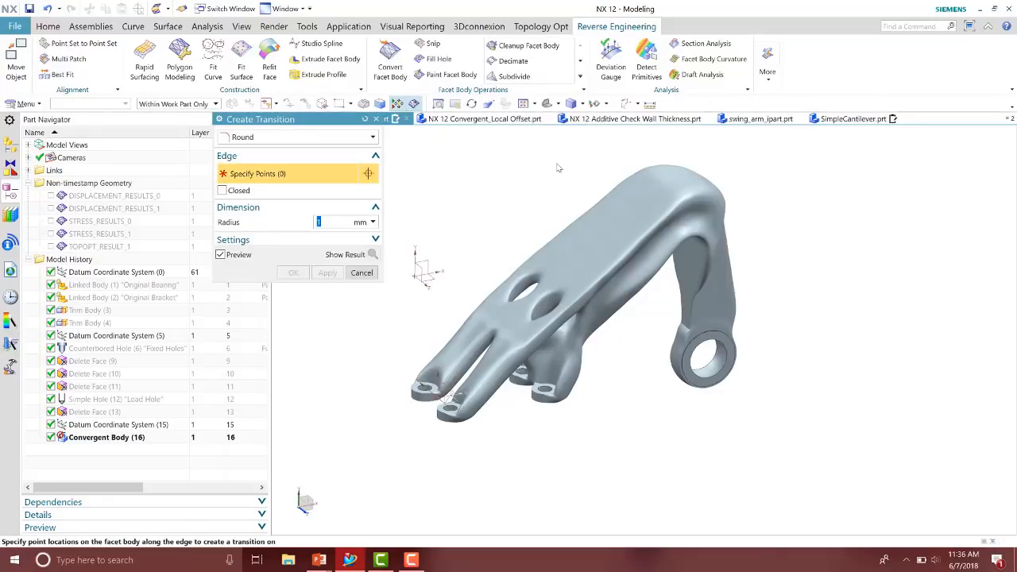
click(319, 140)
click(319, 146)
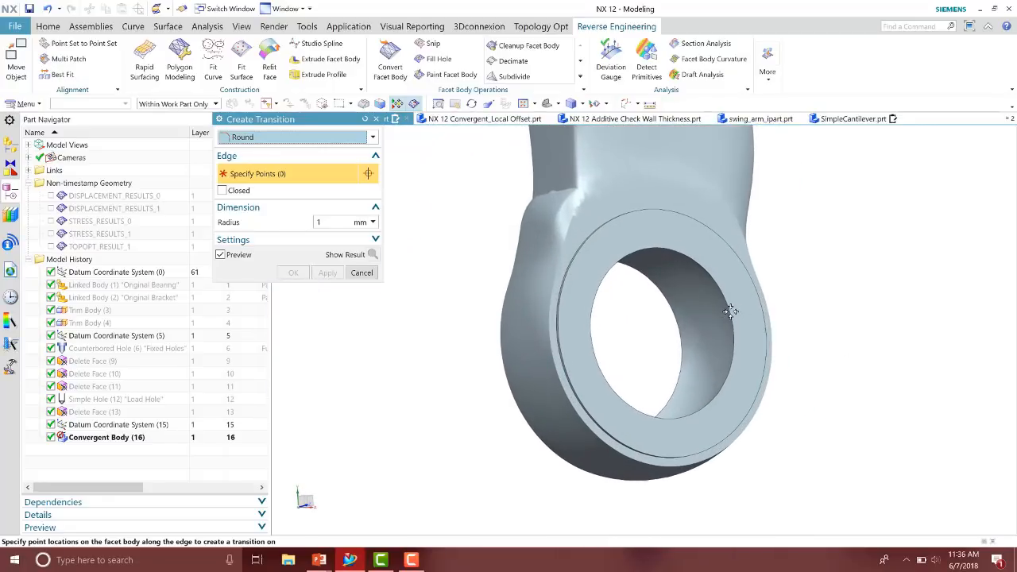
click(731, 318)
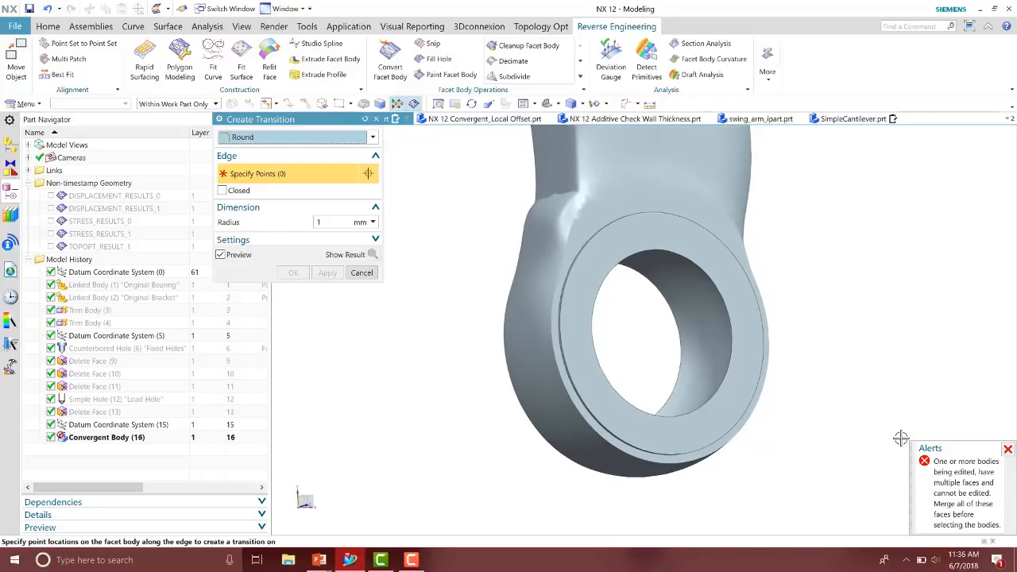
click(363, 274)
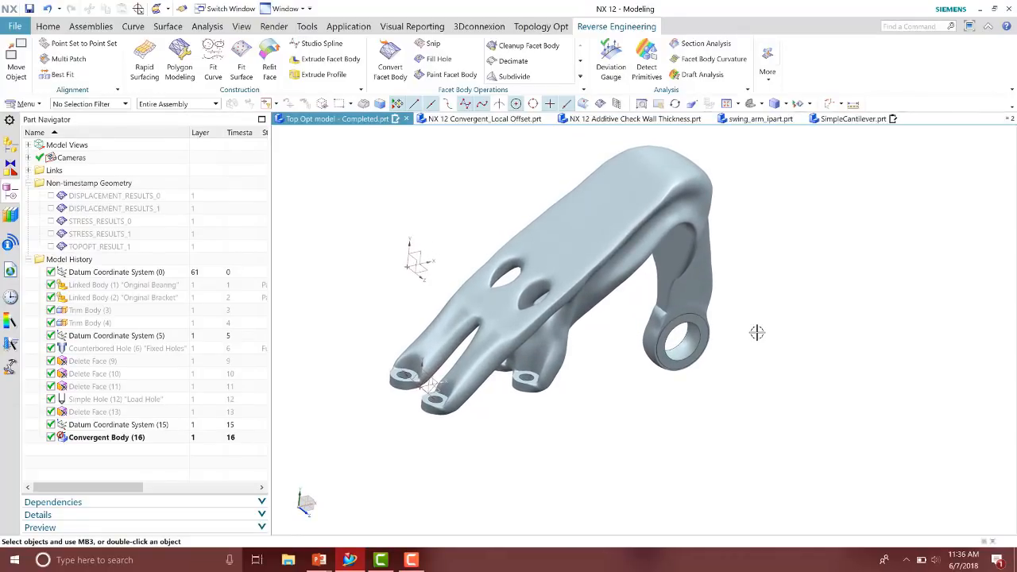
Merge all faces of the convergent body with Merge Facet Faces, selecting the whole part
click(580, 76)
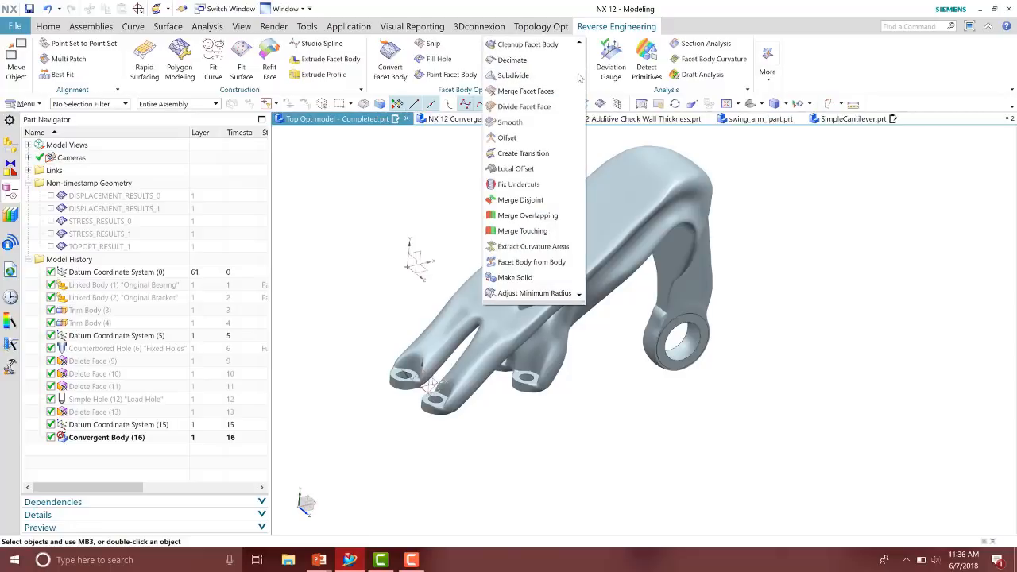
click(526, 90)
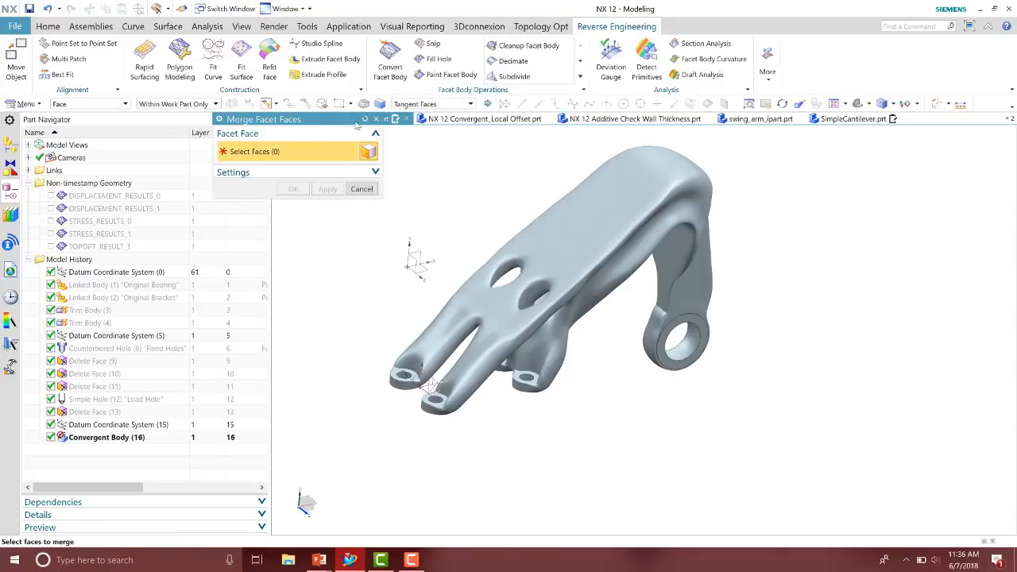
drag(324, 125, 250, 145)
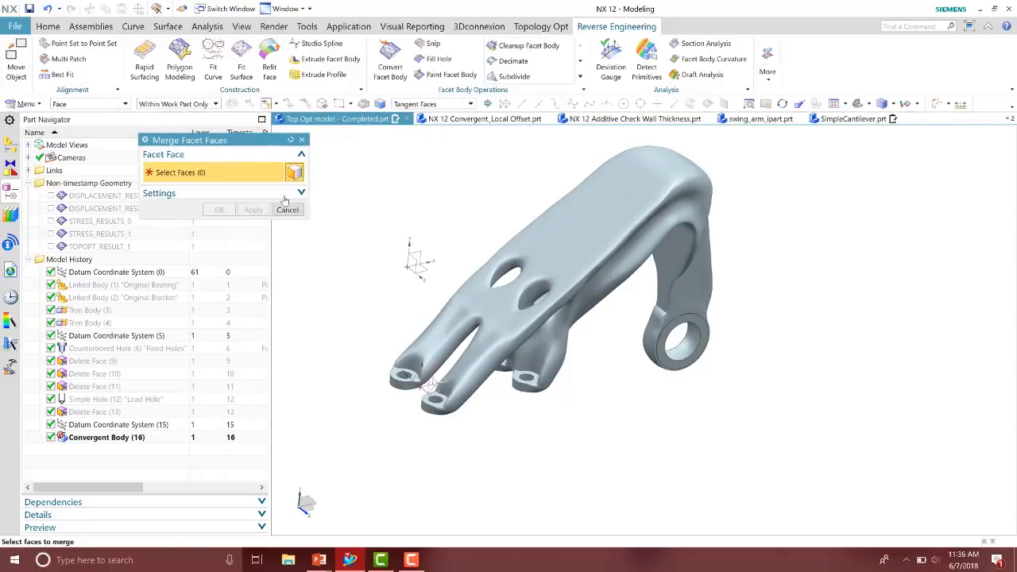
scroll(455, 197, down, 3)
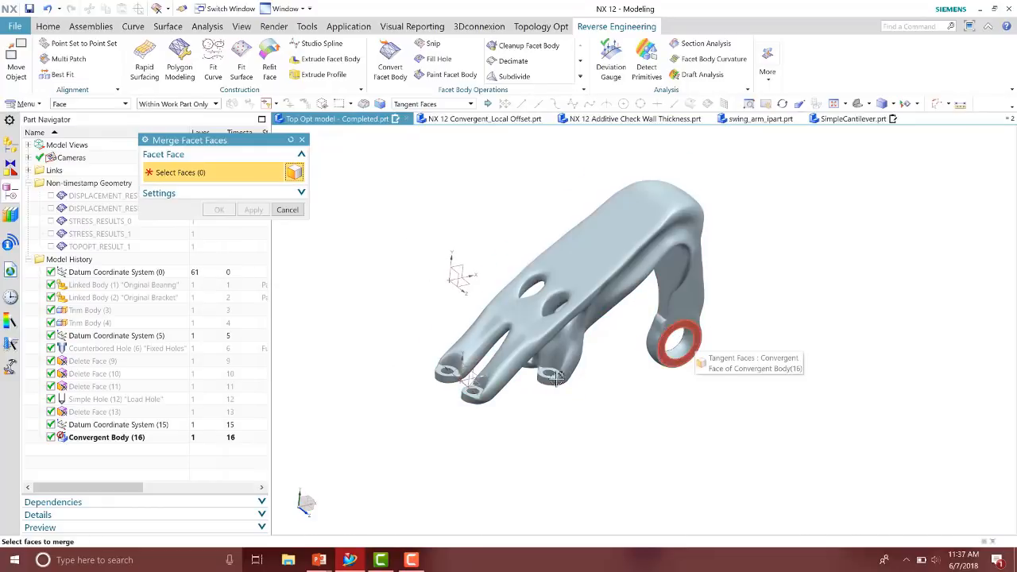
click(602, 279)
middle_drag(516, 226, 430, 179)
drag(375, 153, 793, 419)
middle_drag(797, 288, 797, 286)
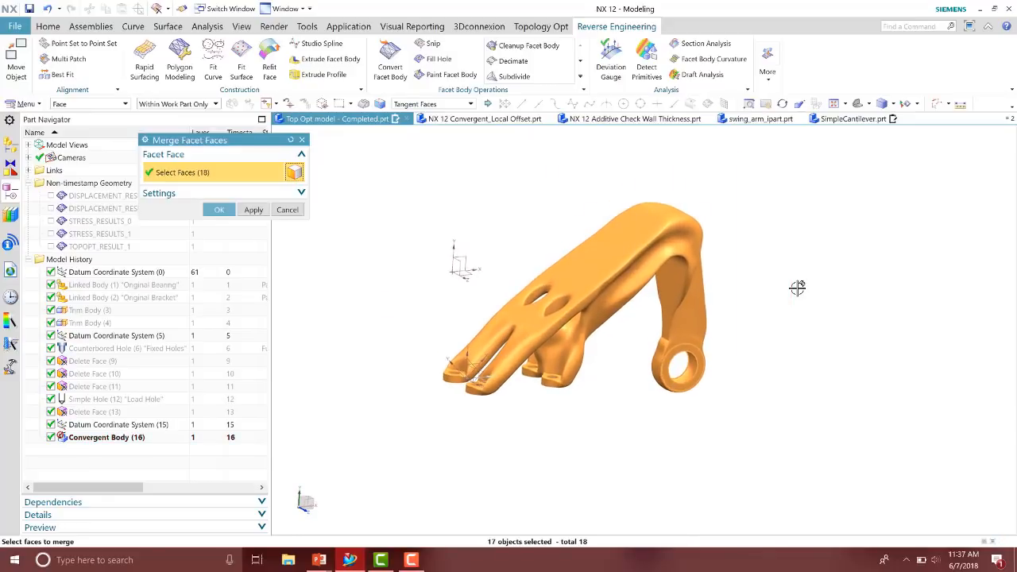
click(220, 209)
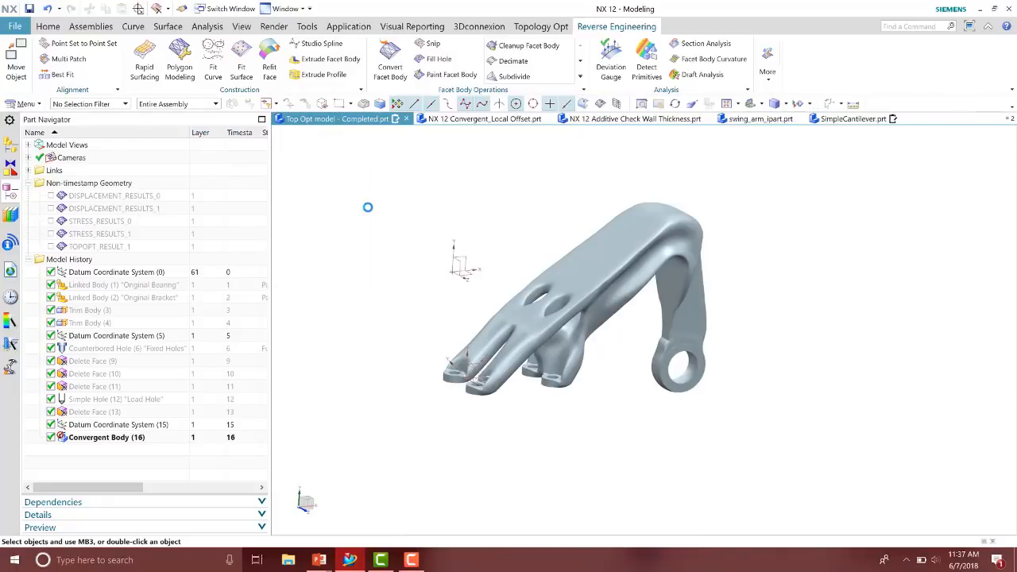
Start a 1 mm round transition and specify two points along the pivot hole's outer edge
click(580, 76)
click(538, 153)
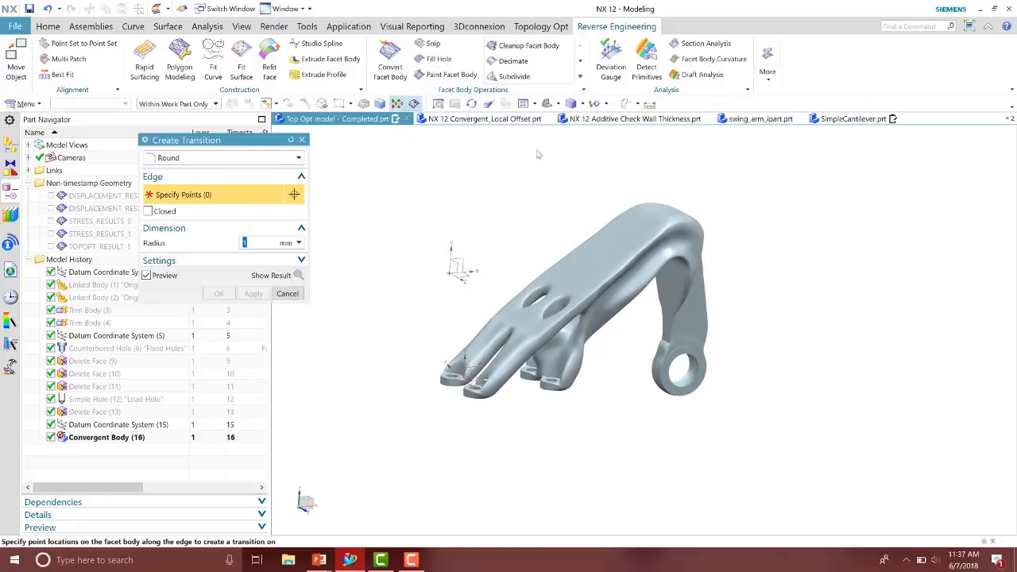
scroll(744, 258, down, 5)
scroll(901, 400, down, 6)
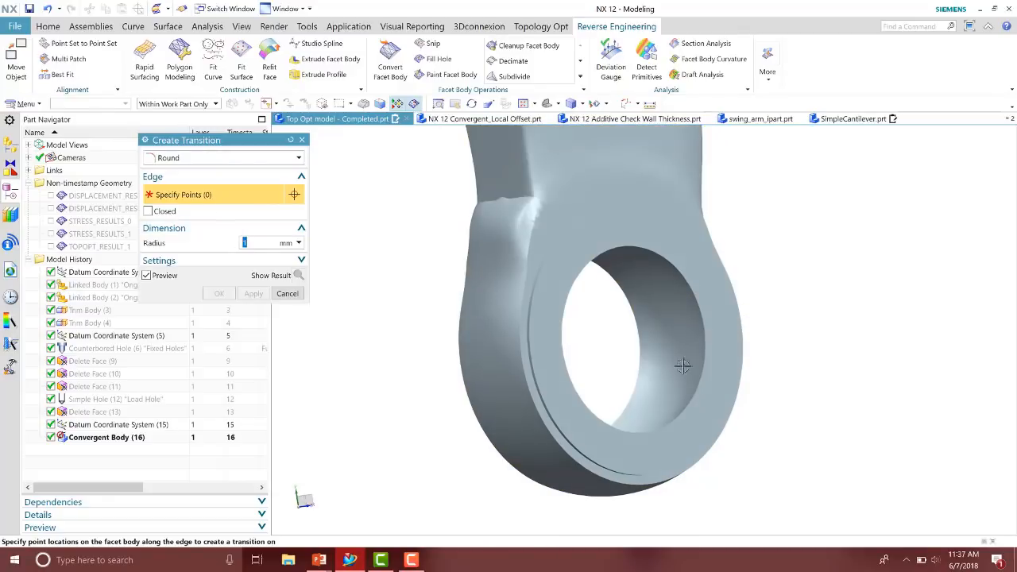
scroll(755, 373, down, 4)
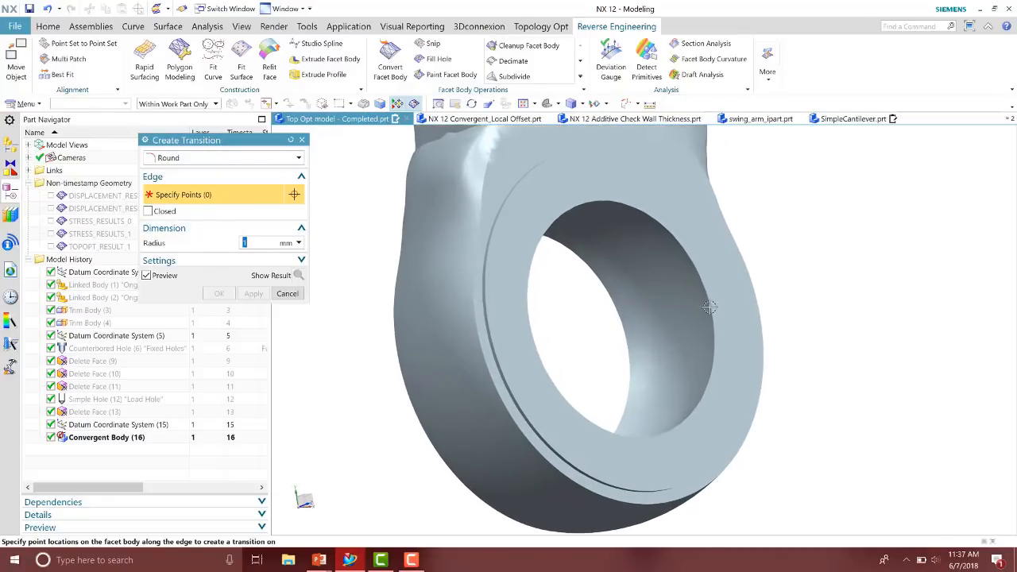
click(710, 309)
middle_drag(770, 395, 781, 371)
scroll(780, 368, up, 2)
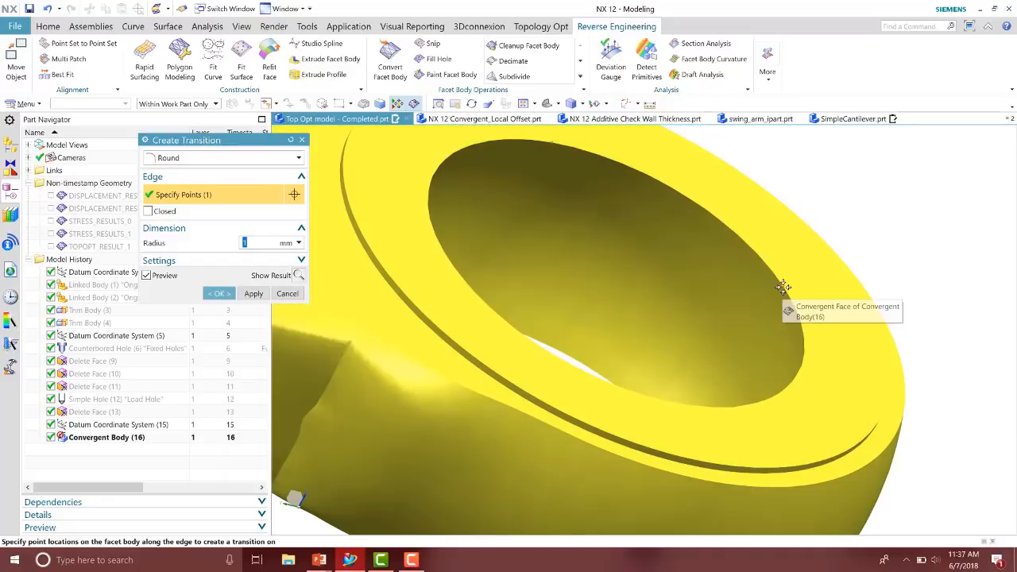
click(782, 287)
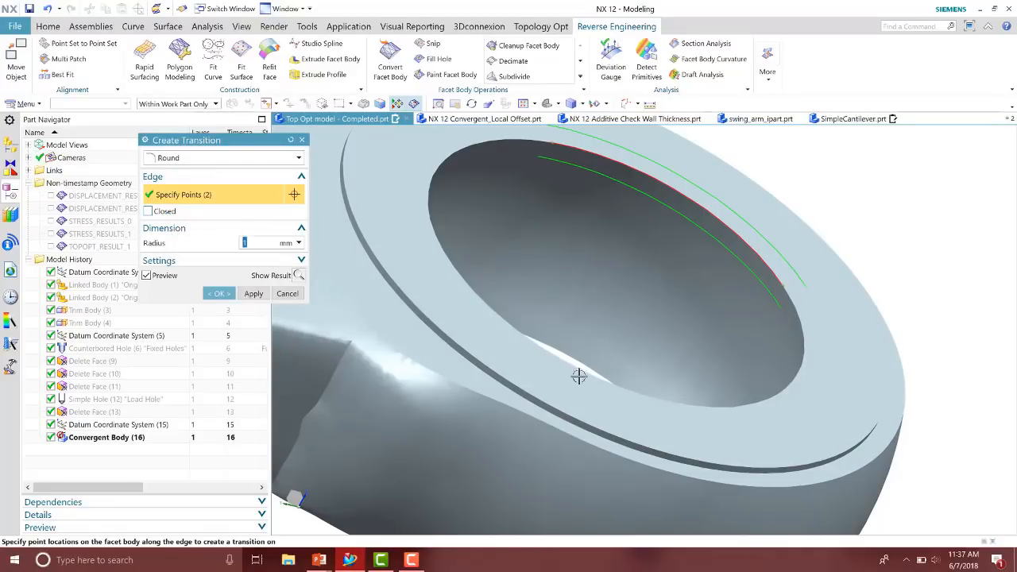
Make the 1 mm round transition closed around the pivot hole edge with a third point and confirm it
scroll(650, 396, down, 3)
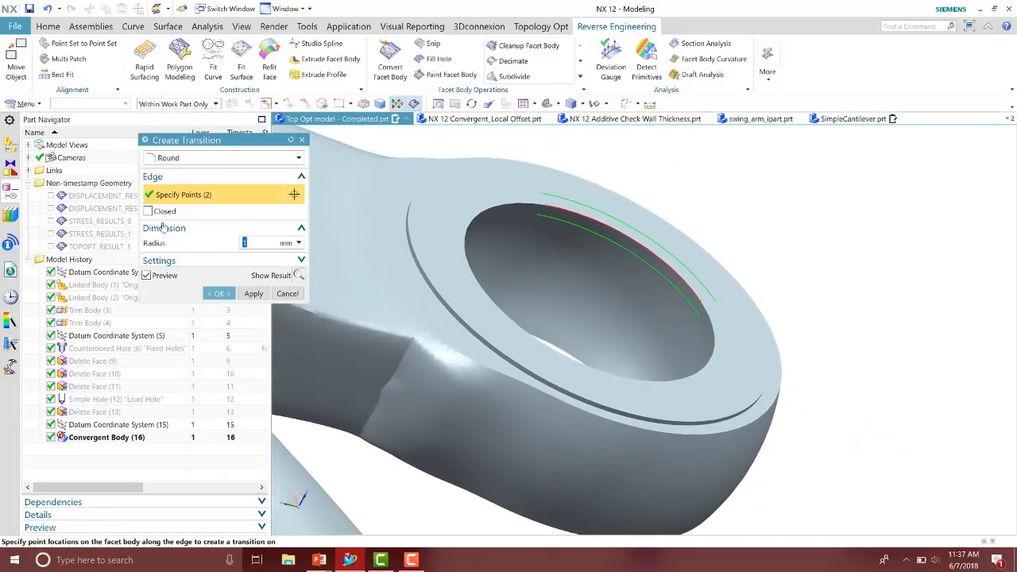
click(148, 211)
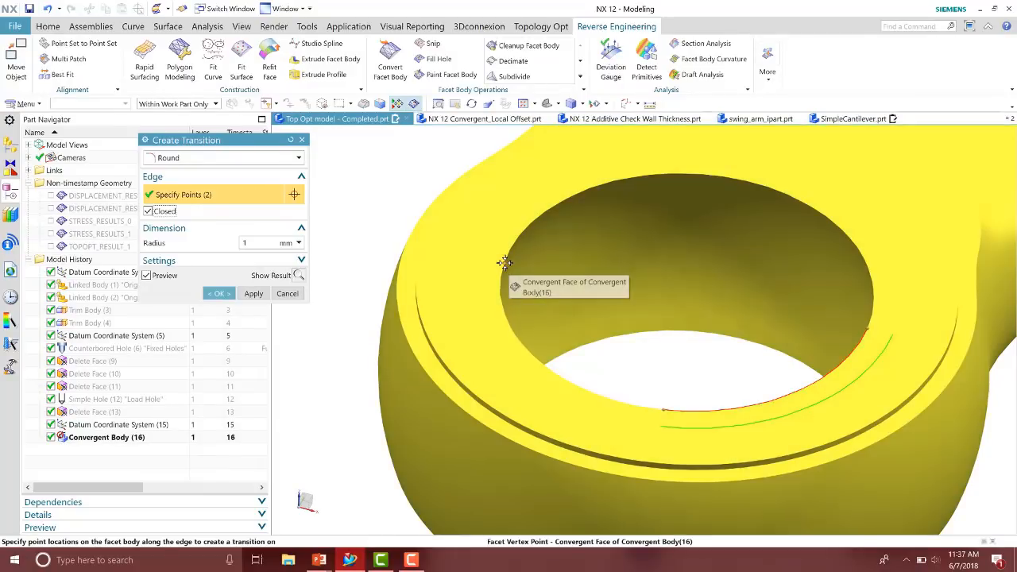
click(505, 263)
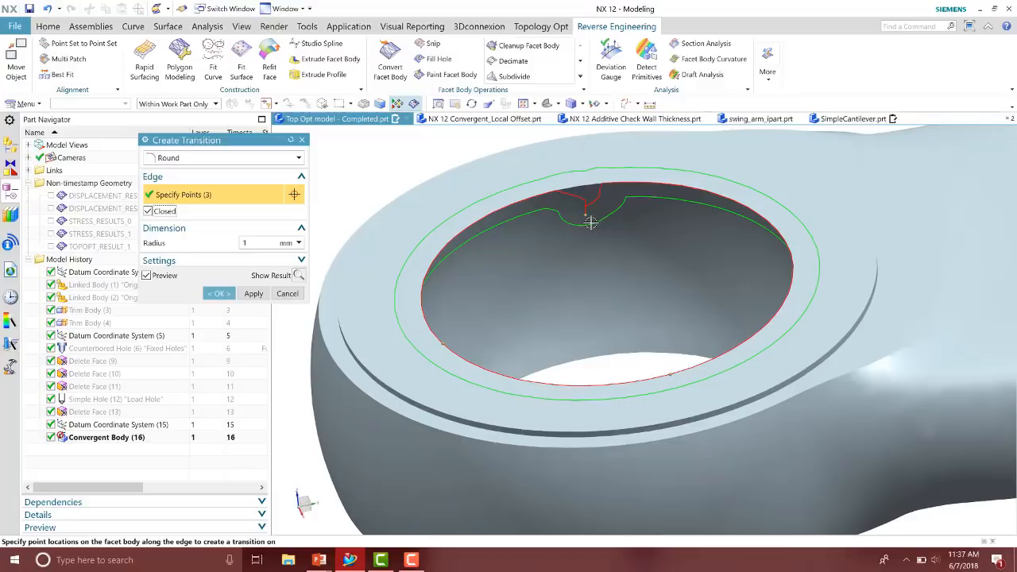
middle_drag(592, 224, 563, 228)
drag(562, 221, 561, 193)
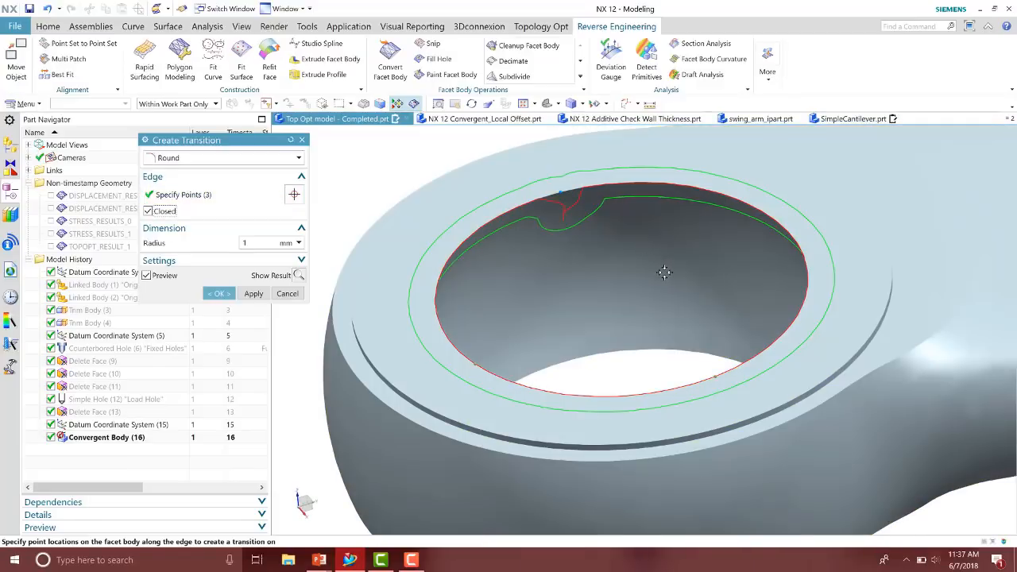
middle_drag(664, 272, 593, 278)
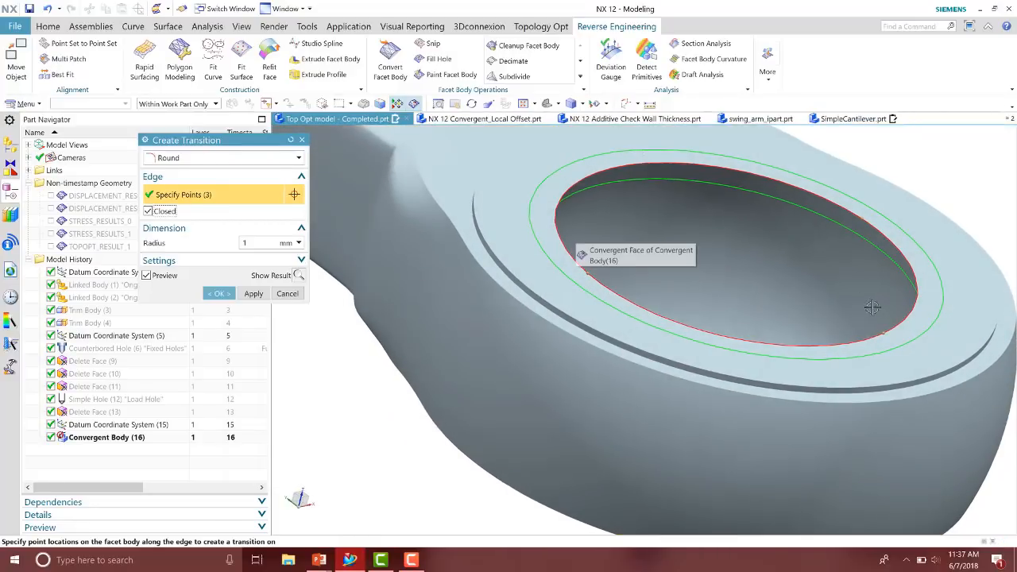
middle_drag(577, 245, 845, 302)
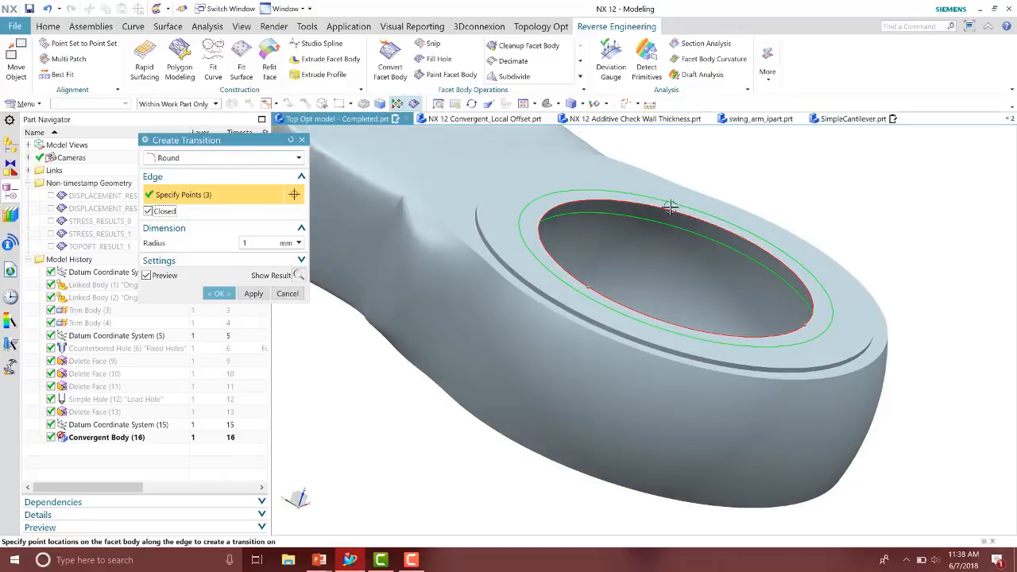
scroll(883, 202, down, 5)
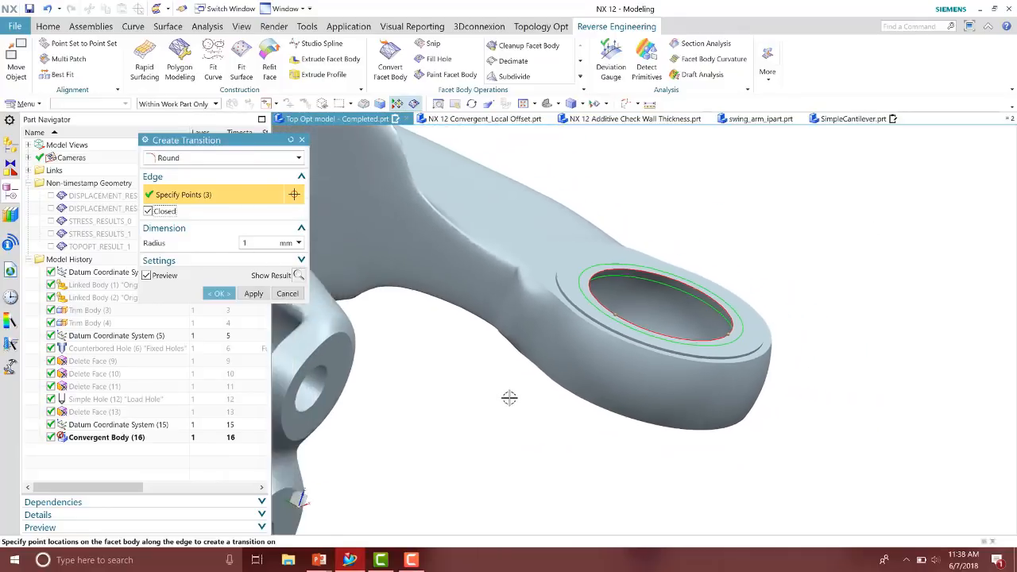
mouse_move(510, 398)
middle_down()
mouse_move(491, 381)
mouse_move(500, 383)
middle_up()
click(218, 293)
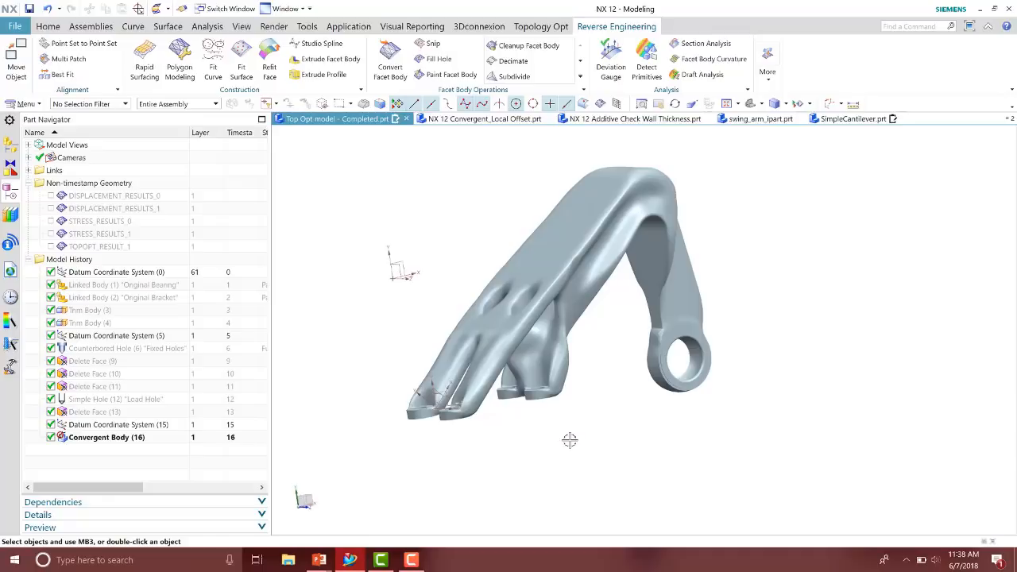
Analyze the convergent body for all facet defects with Cleanup Facet Body and inspect the flagged facets
click(531, 48)
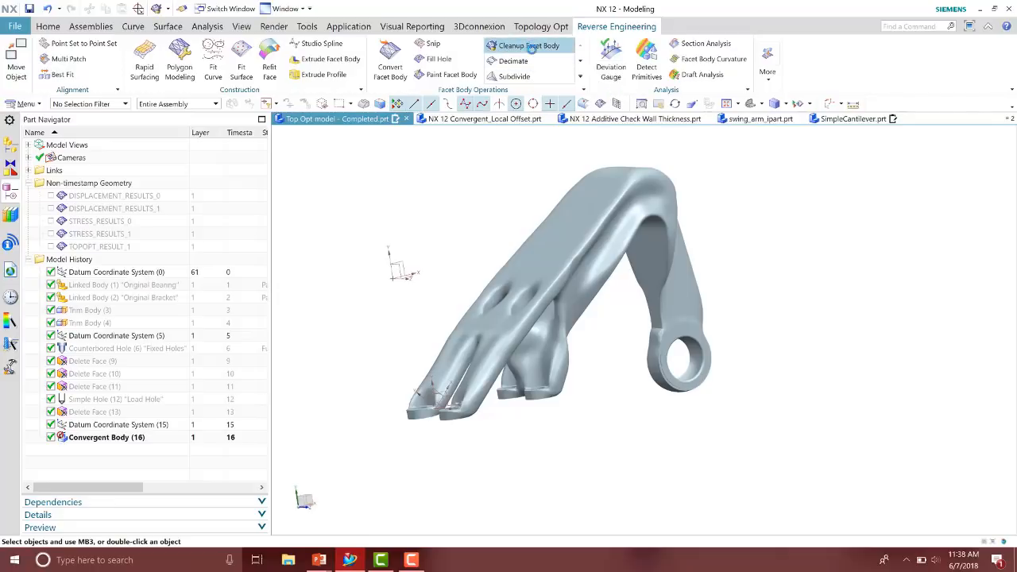
middle_drag(514, 194, 516, 188)
click(548, 266)
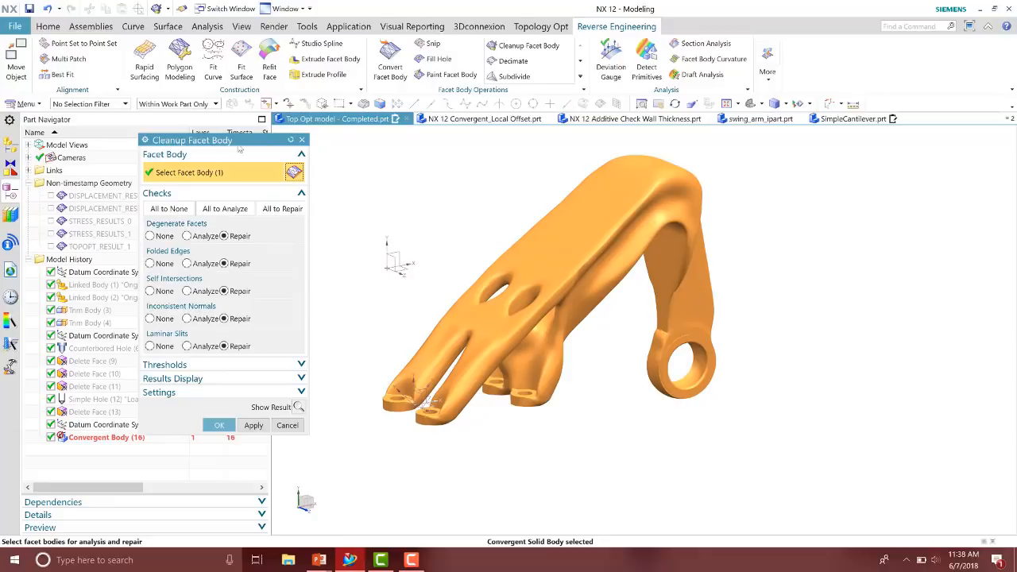
drag(222, 143, 162, 147)
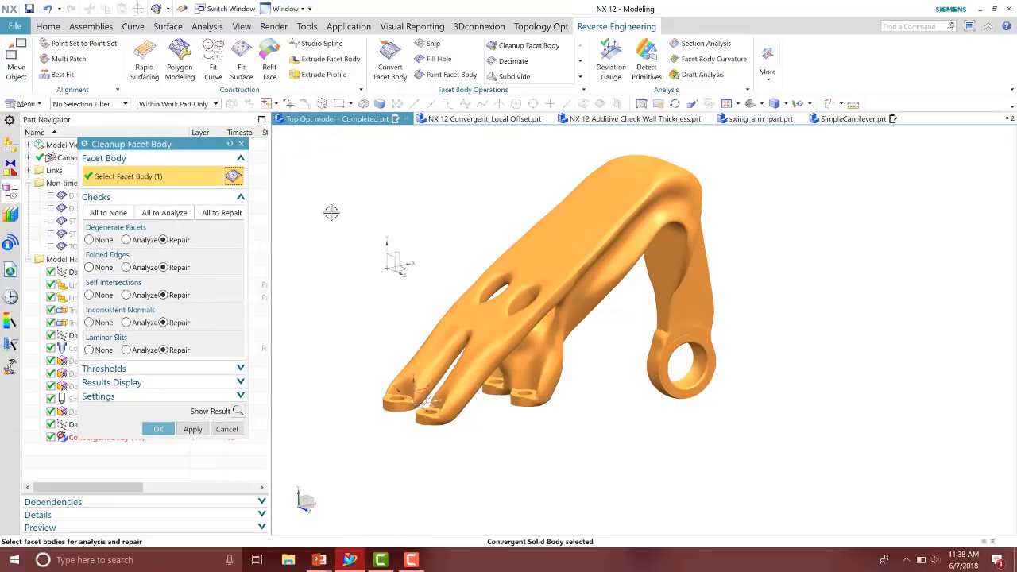
click(181, 215)
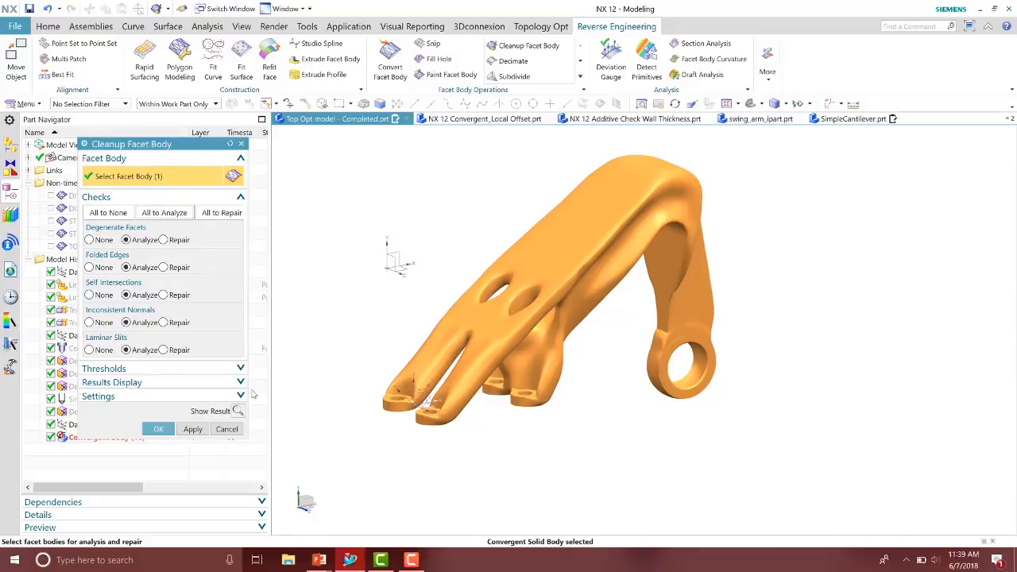
click(239, 410)
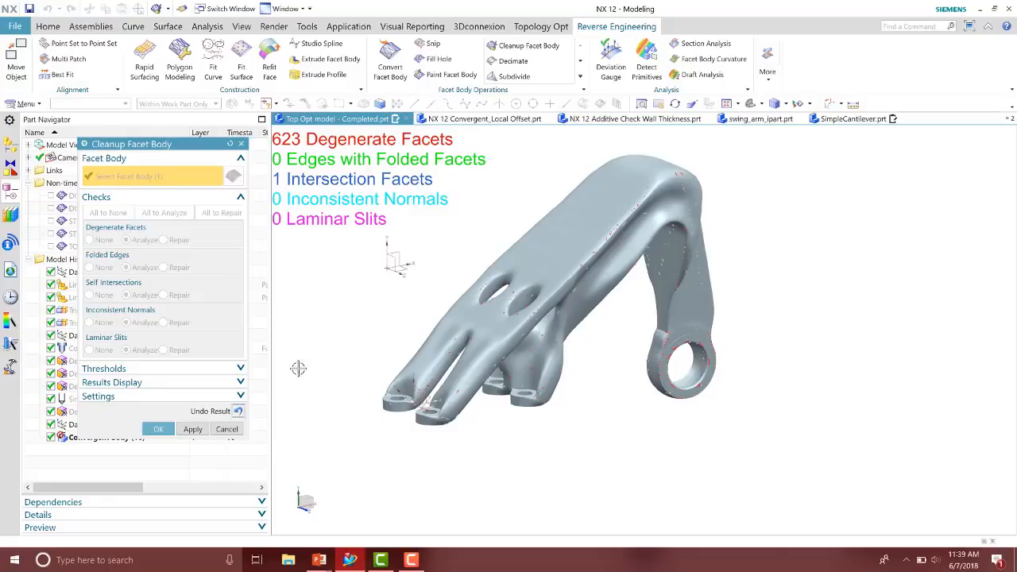
middle_drag(656, 341, 723, 350)
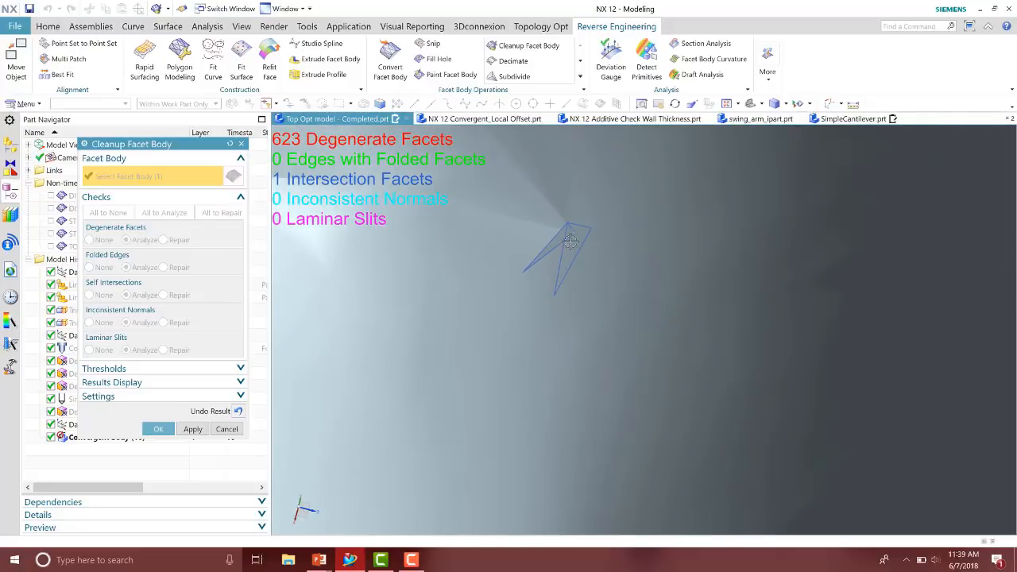
scroll(569, 241, down, 1)
scroll(575, 241, down, 10)
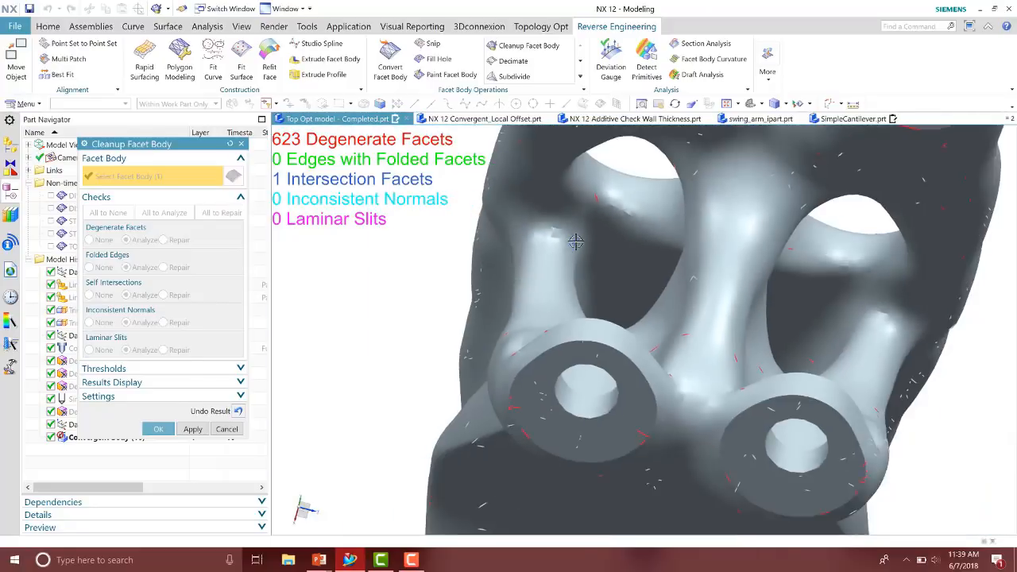
middle_drag(575, 241, 754, 315)
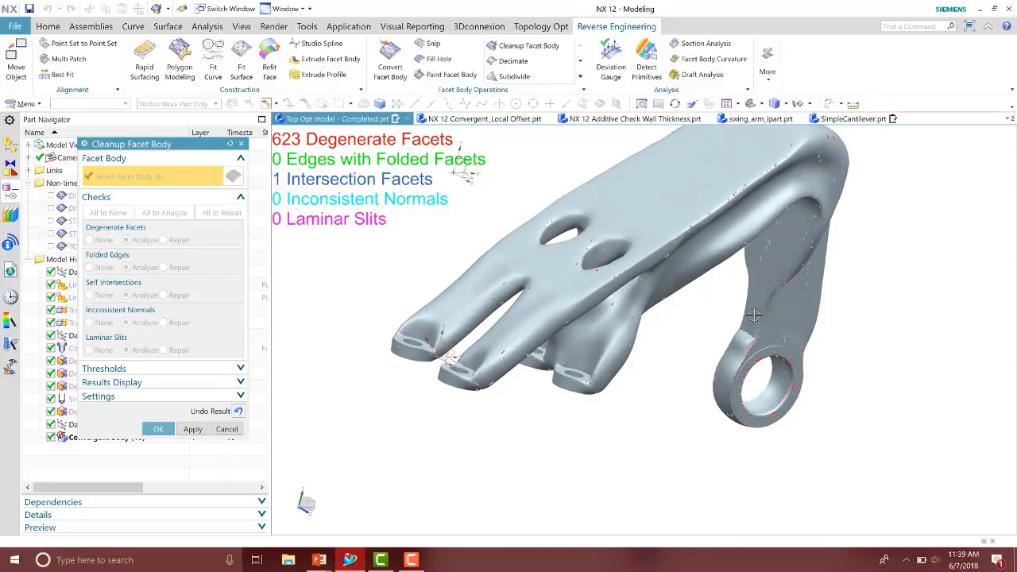
Undo the analysis result, set all checks to Repair, and repair the convergent body
click(238, 411)
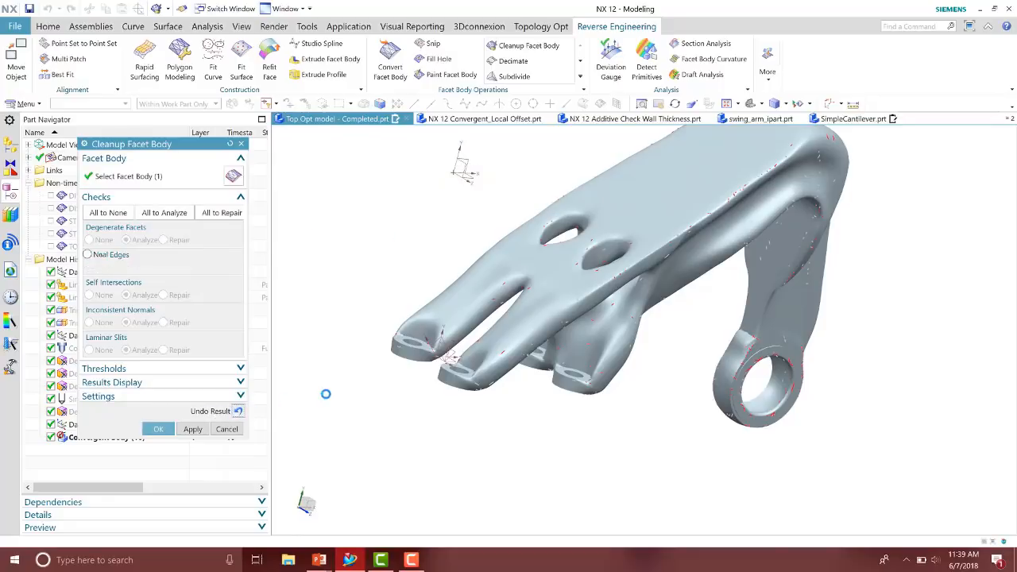
click(217, 215)
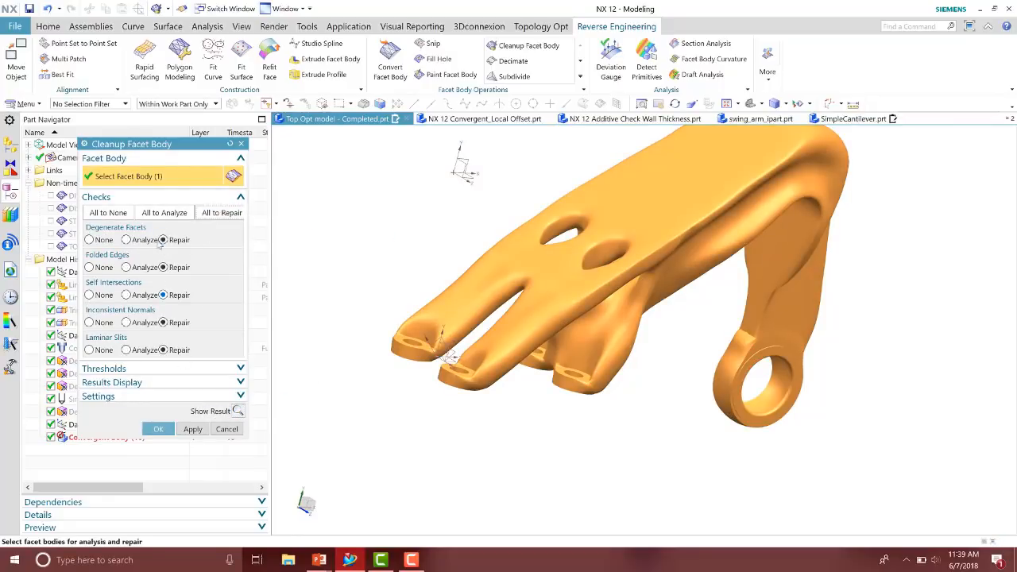
click(238, 411)
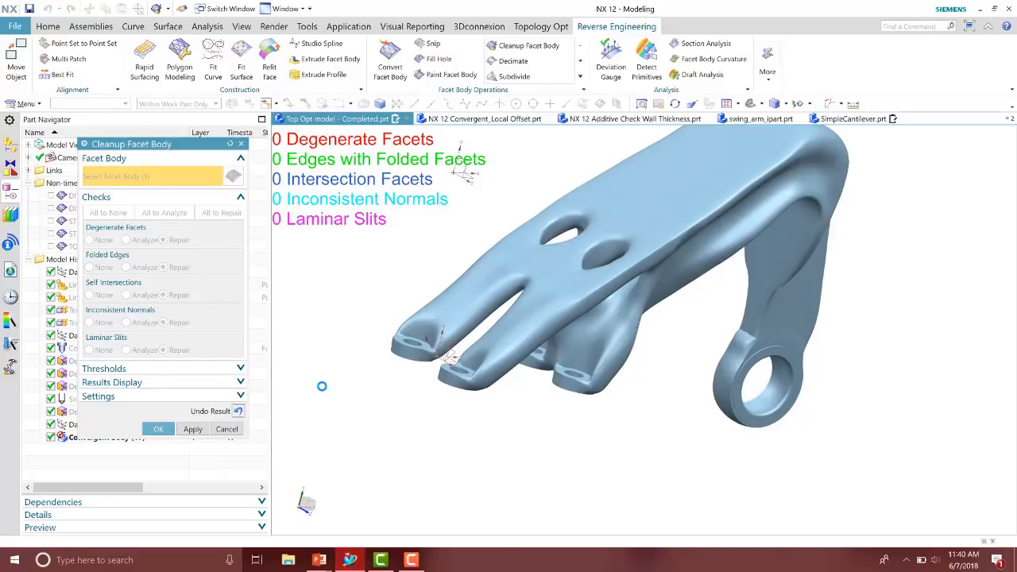
click(158, 429)
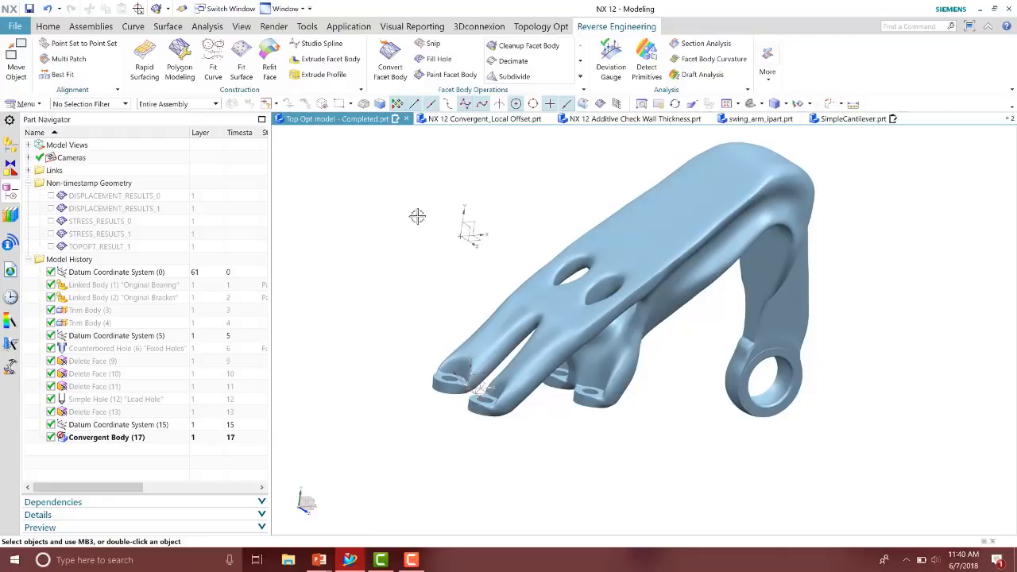
Switch to the NX 12 Convergent_Local Offset part and examine its convergent car body
click(482, 121)
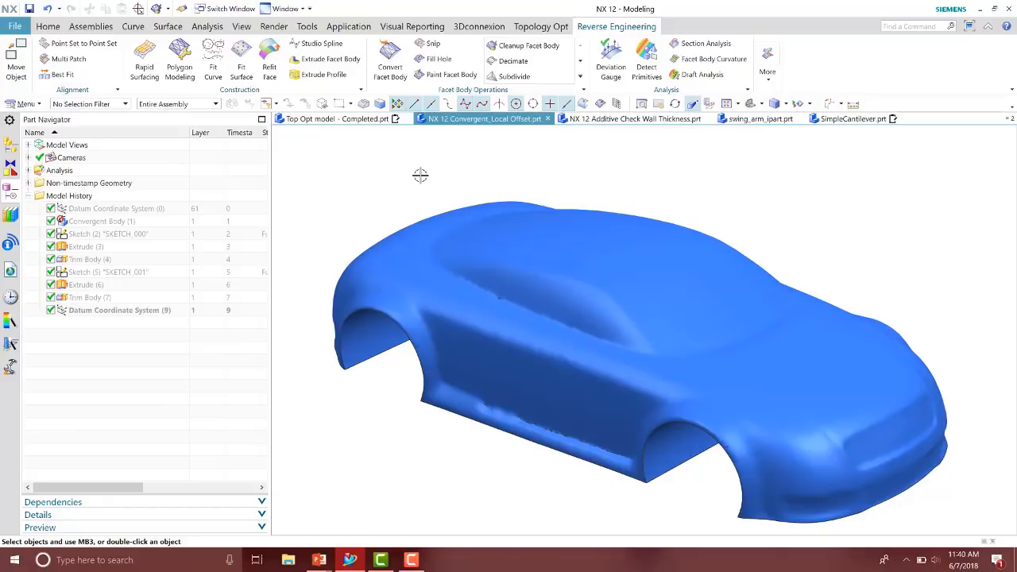
click(133, 222)
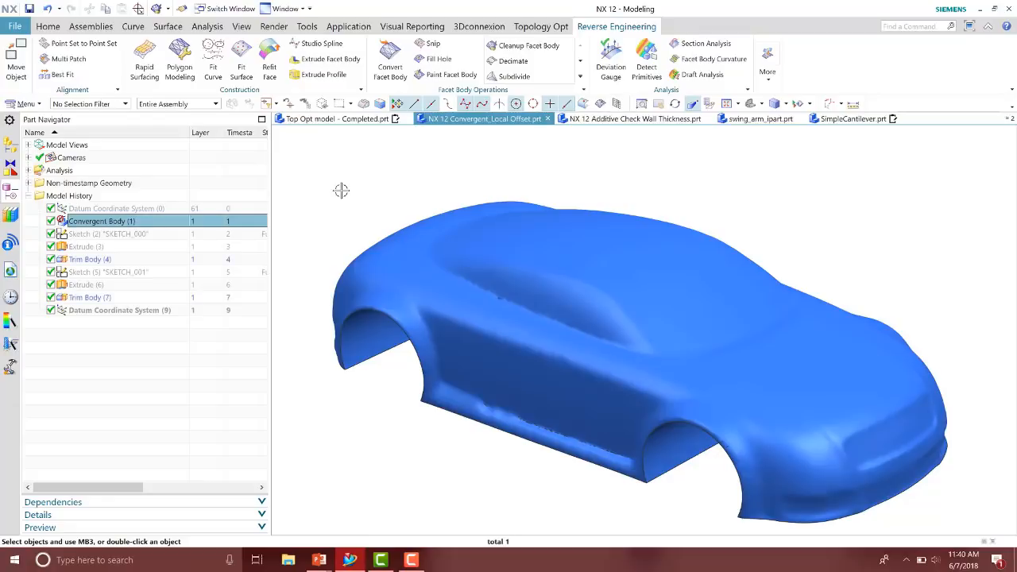
key(Escape)
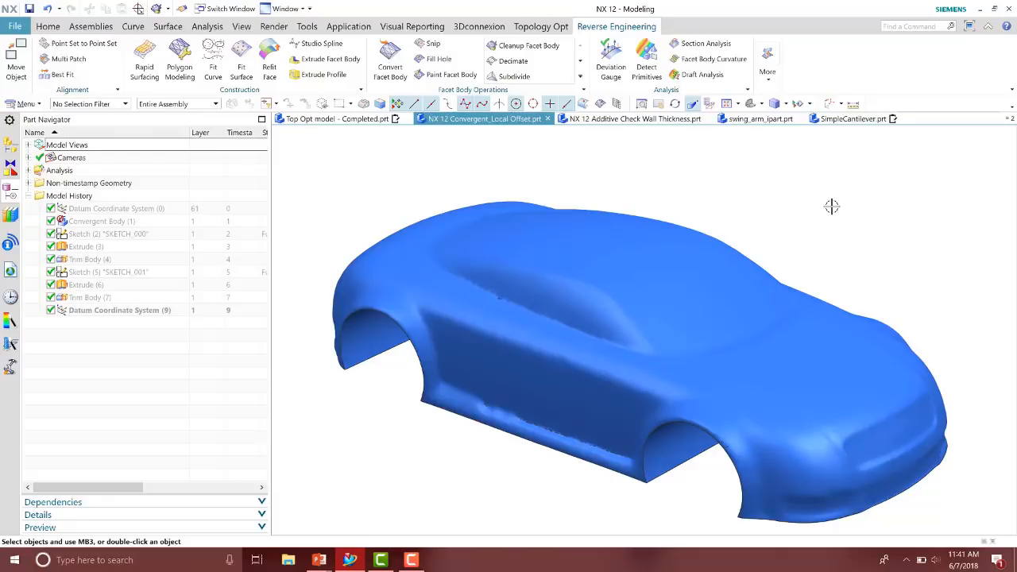
Start Local Offset and offset a rectangular hood region of the car body by 10 mm
click(580, 76)
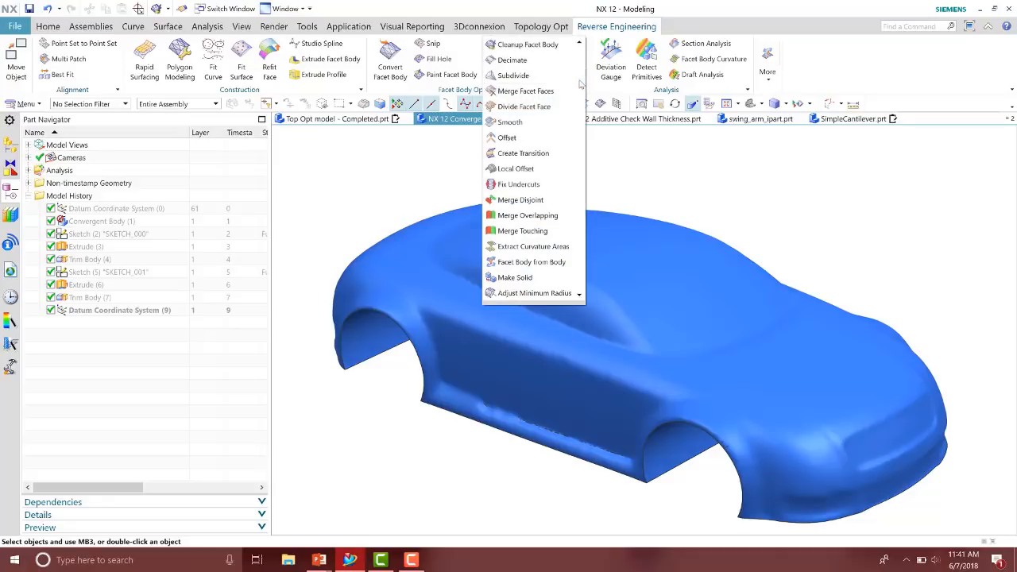
click(534, 168)
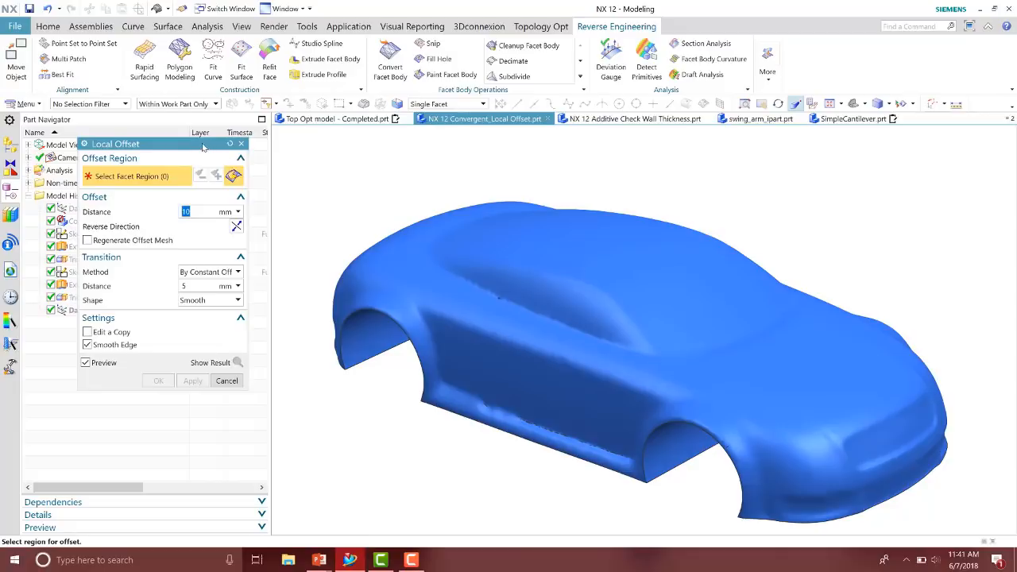
drag(209, 148, 246, 154)
click(268, 150)
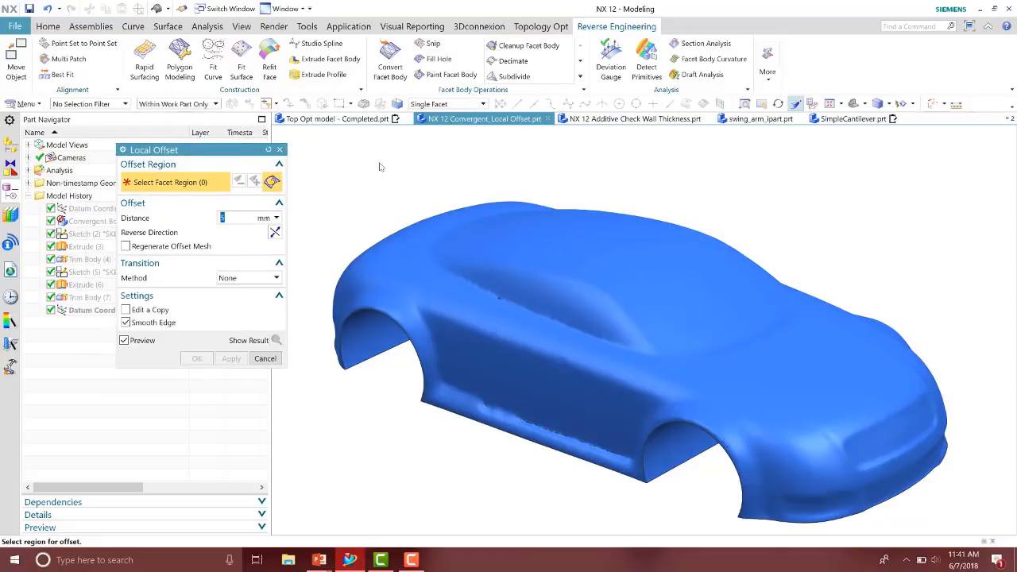
middle_drag(444, 132, 650, 322)
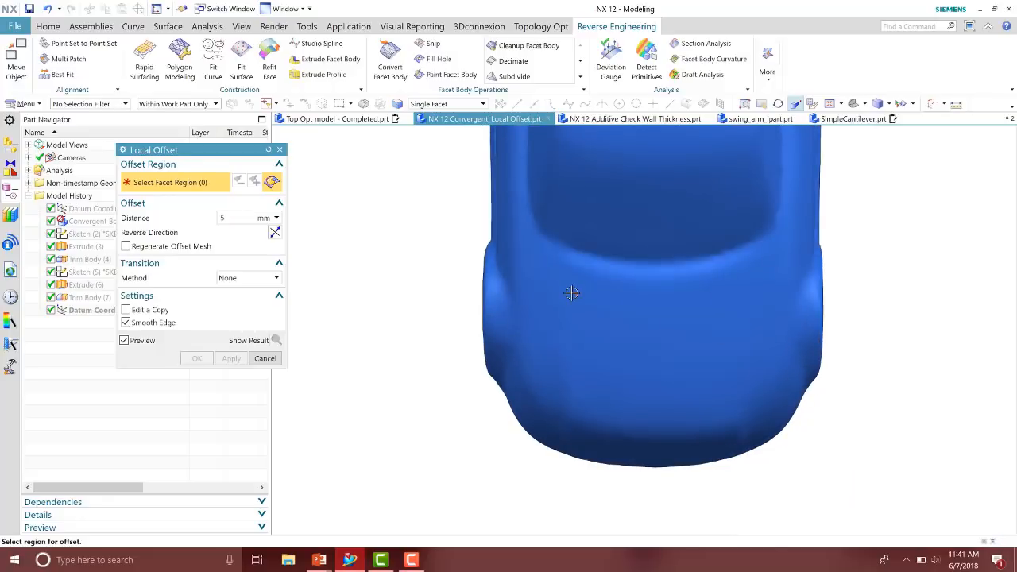
drag(575, 296, 730, 372)
drag(733, 373, 733, 372)
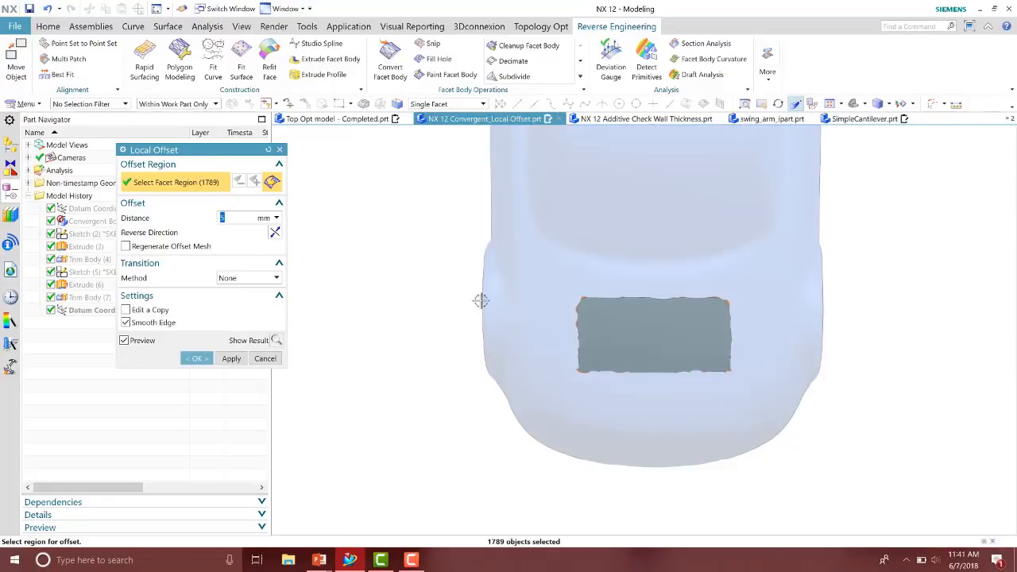
middle_drag(482, 300, 649, 298)
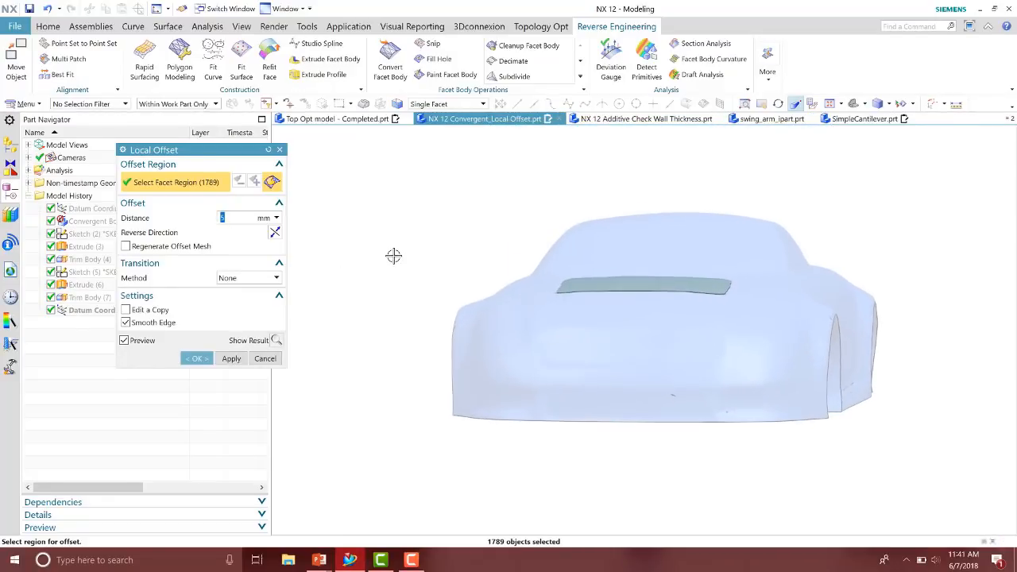
text(10)
key(Return)
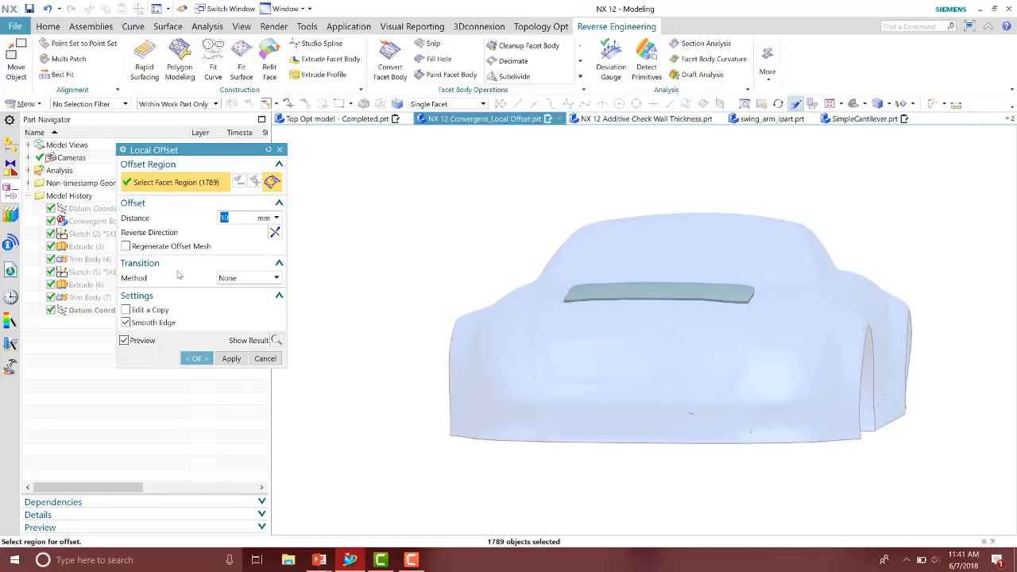
Add a By Constant Offset transition of 15 mm to the local offset and confirm it
scroll(786, 322, up, 5)
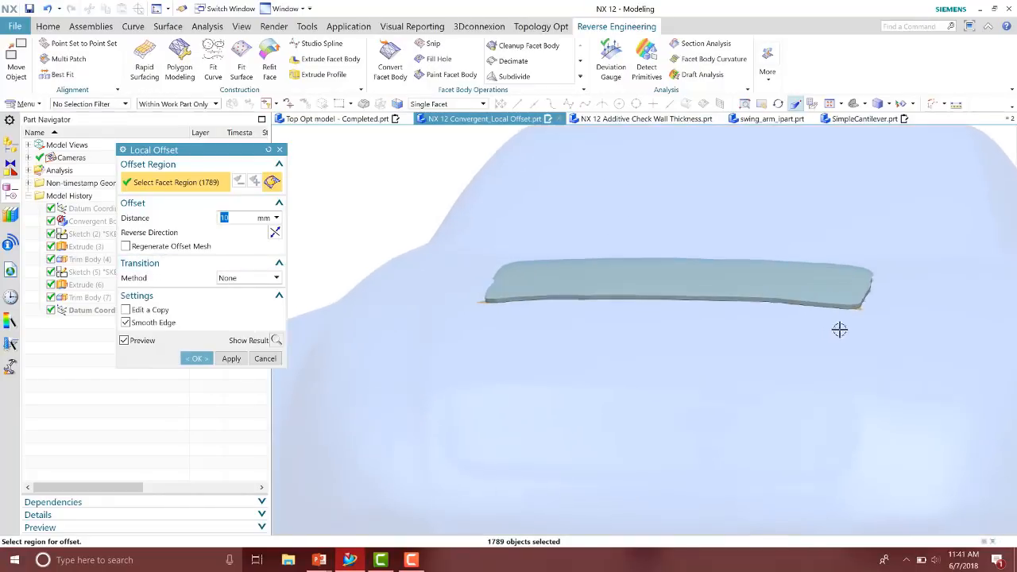
scroll(843, 333, up, 2)
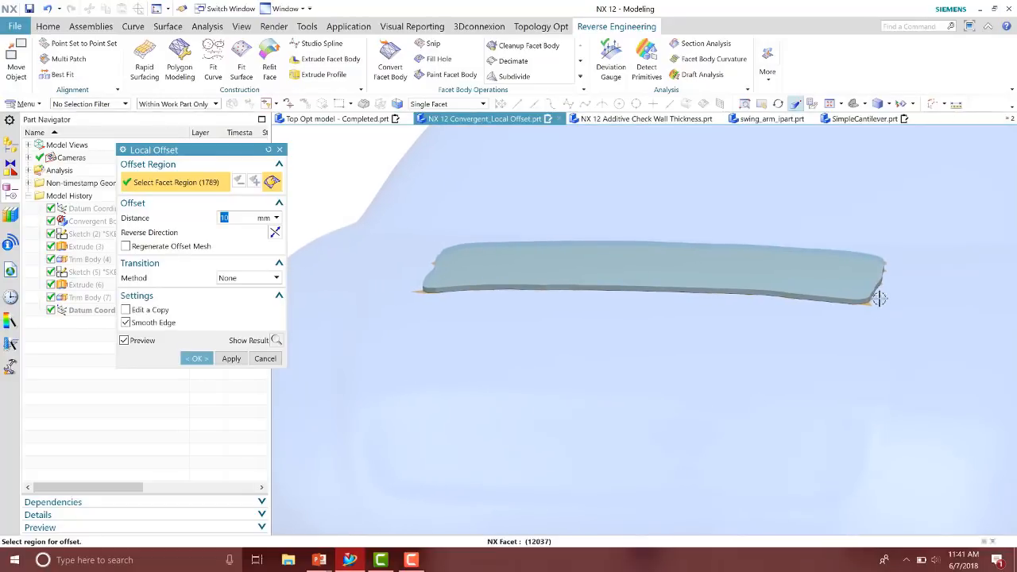
click(250, 278)
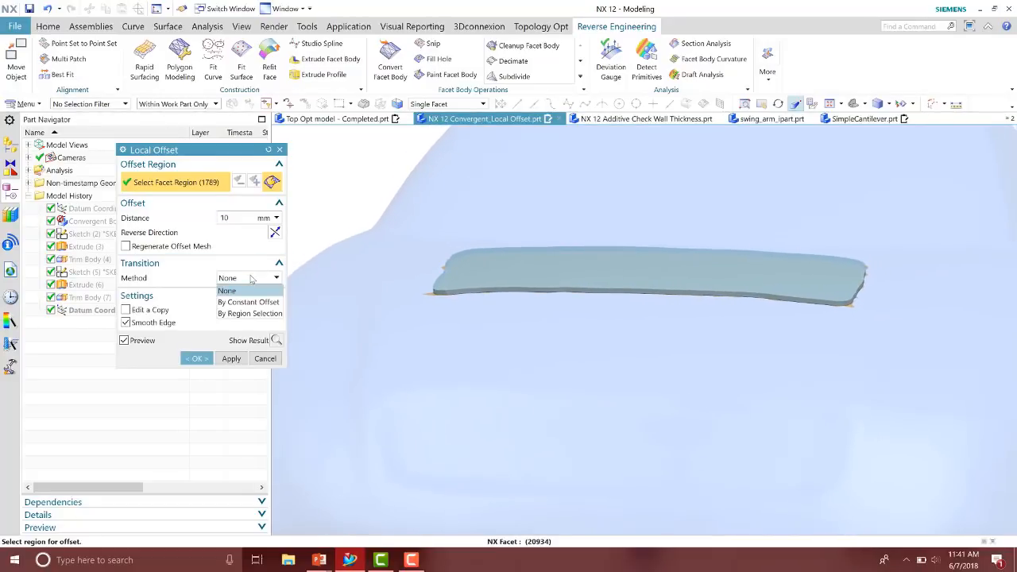
click(248, 302)
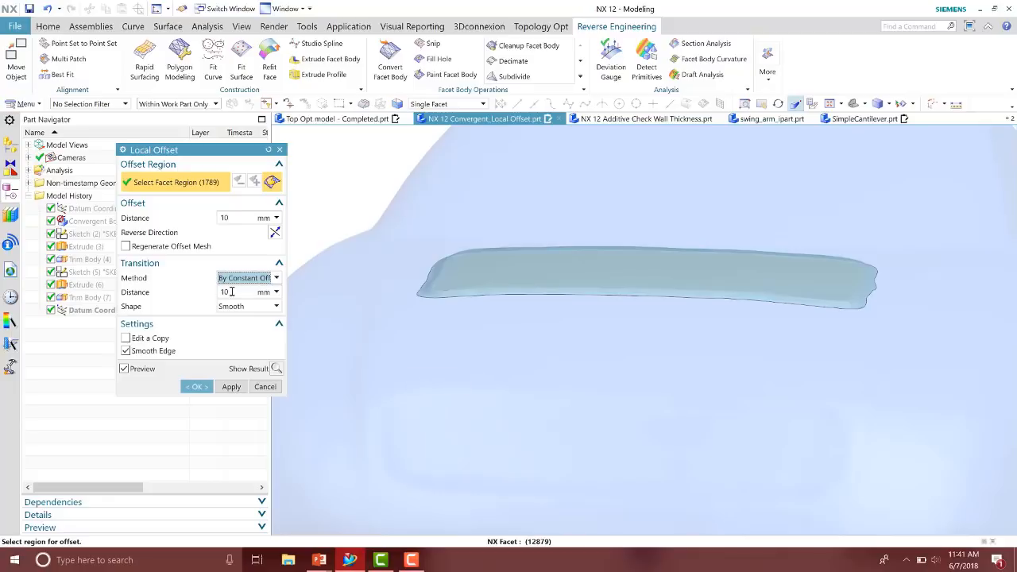
double_click(231, 292)
text(15)
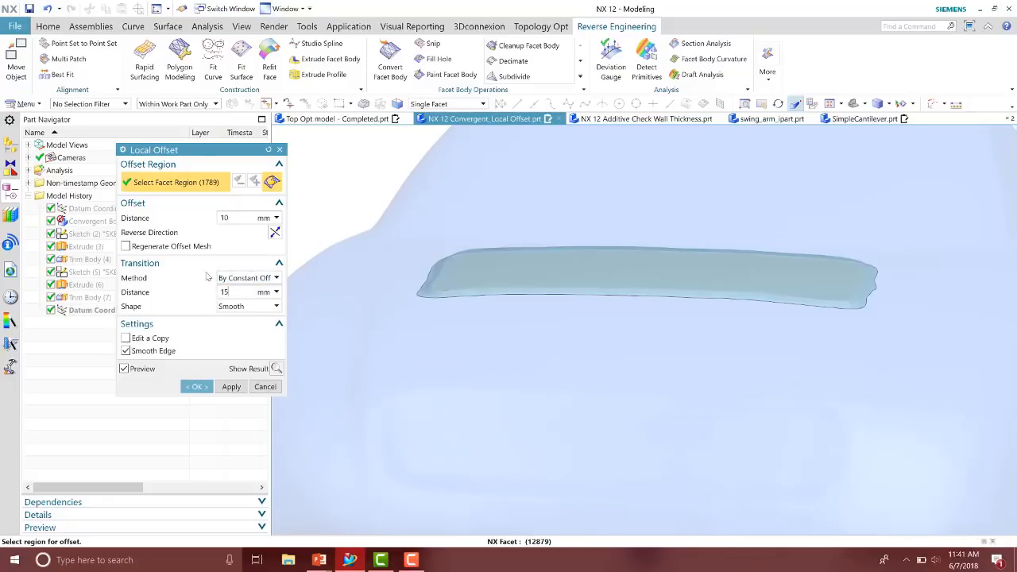
key(Return)
scroll(297, 352, down, 4)
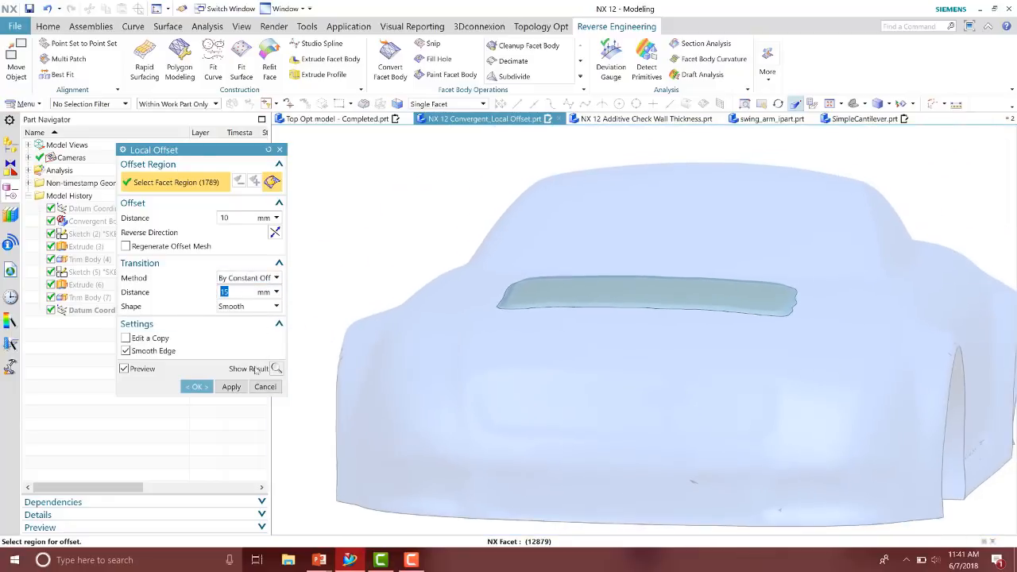
click(202, 386)
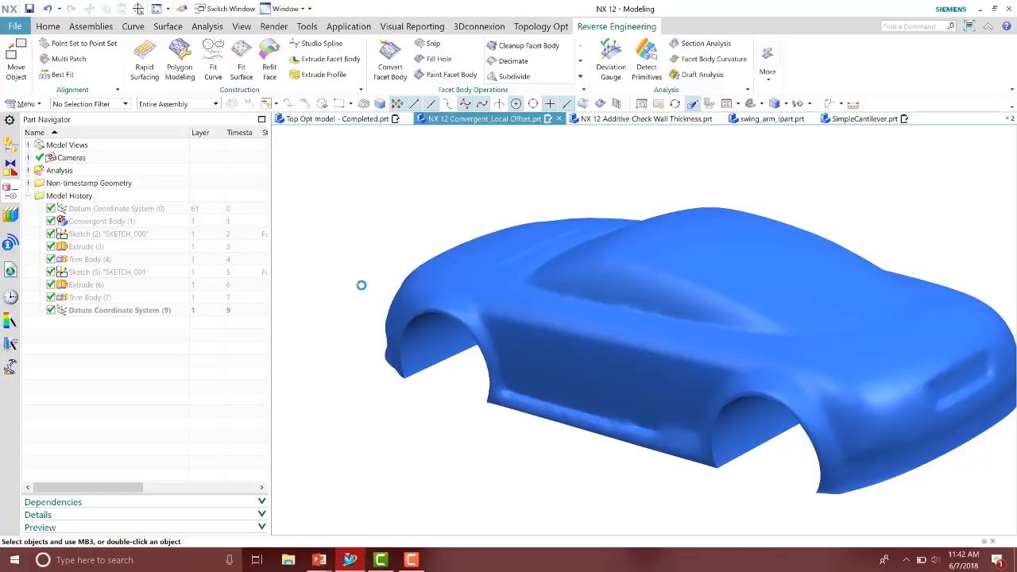
key(alt+Tab)
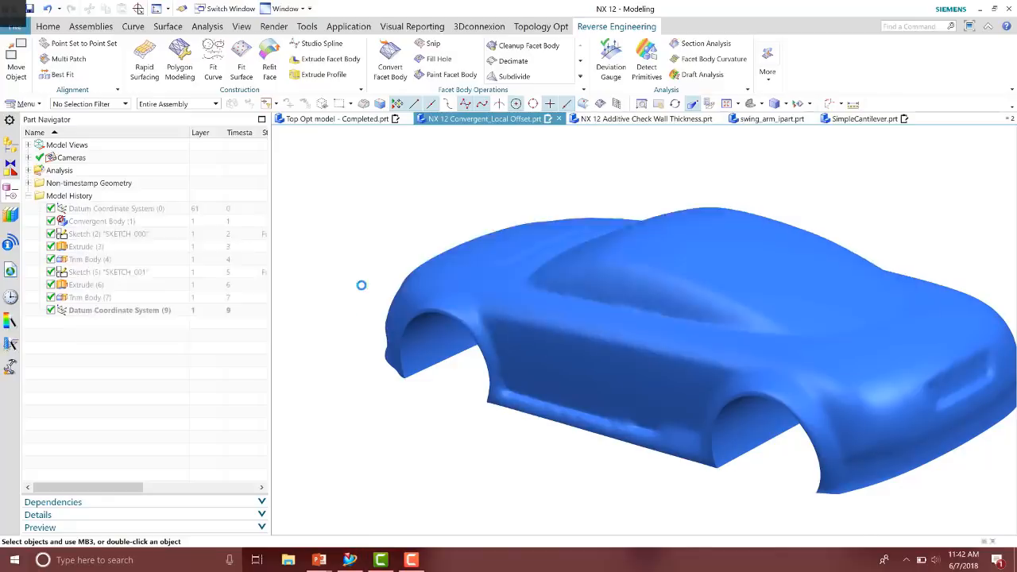
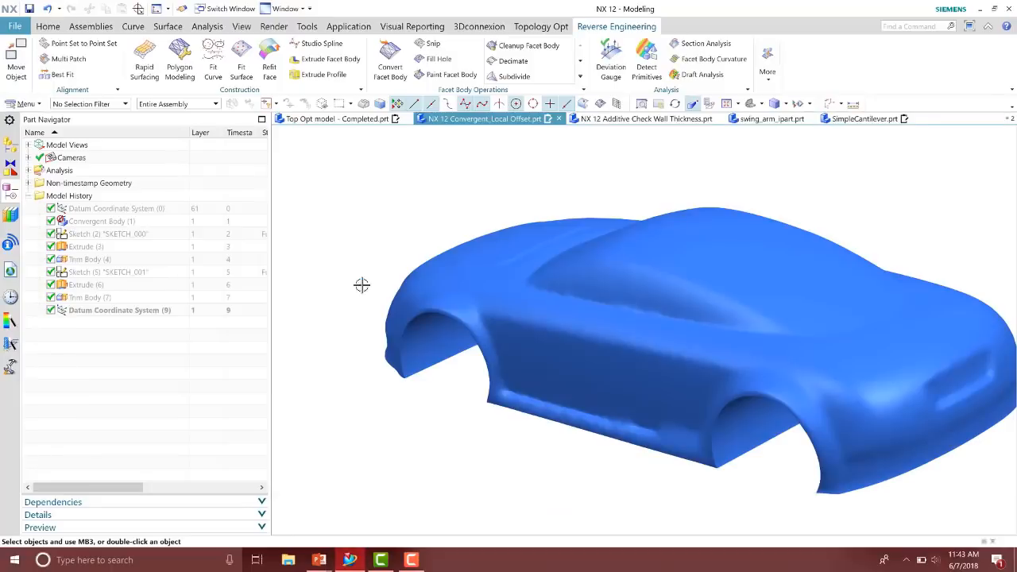
Switch to the turbine_blade_lattice_Trim_REVB part and examine the blade model
click(230, 9)
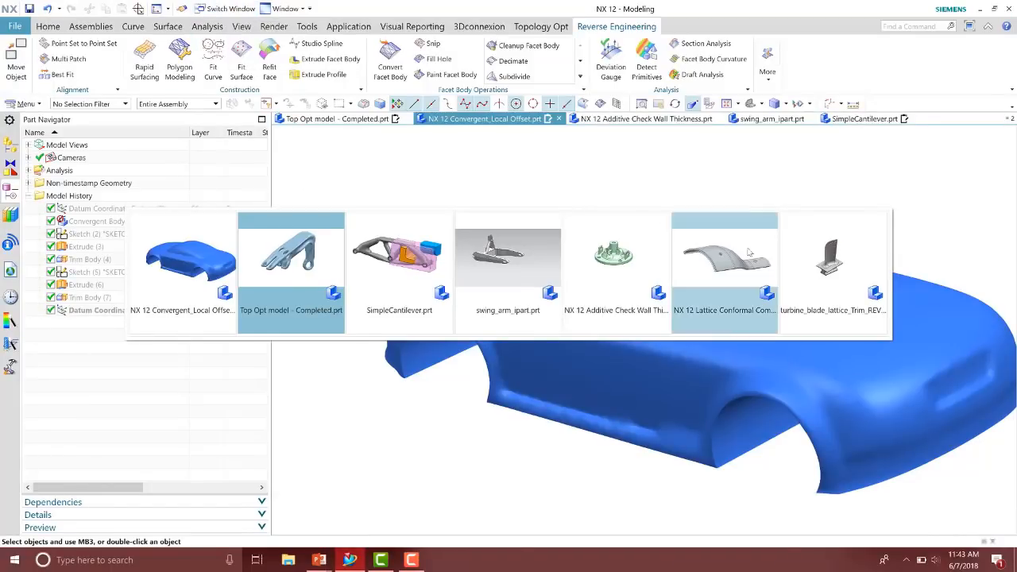
click(806, 262)
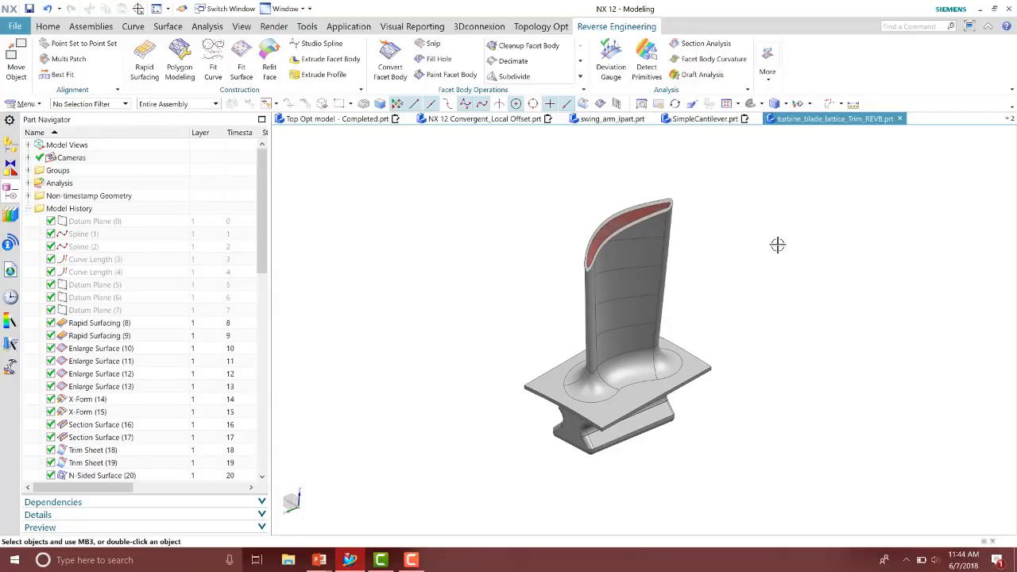
middle_drag(778, 245, 793, 270)
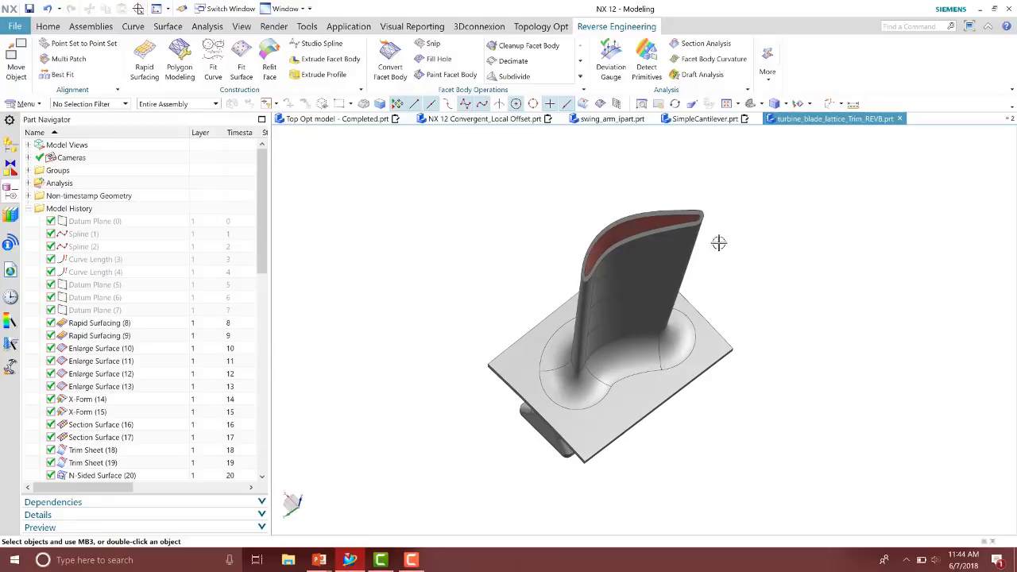
Create a Unit Graph lattice with BiTriangle cells inside the turbine blade's solid body, preview it and confirm
click(49, 28)
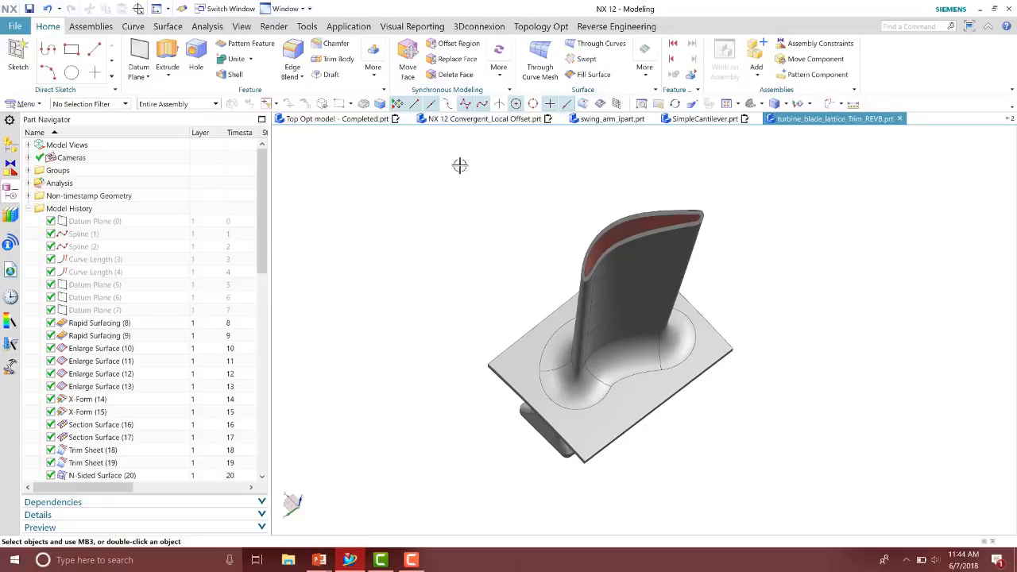
click(372, 57)
click(572, 216)
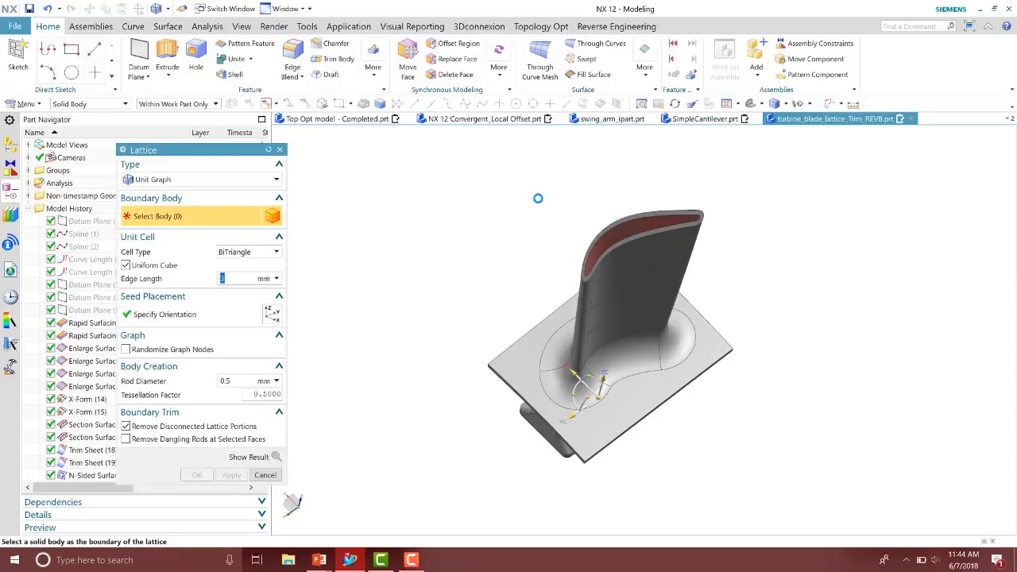
click(193, 181)
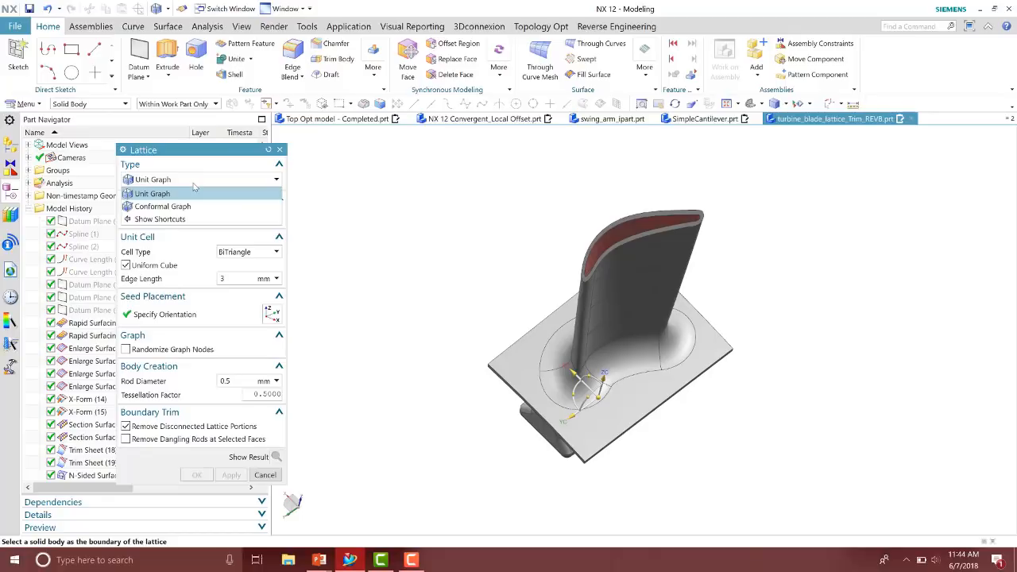
click(193, 191)
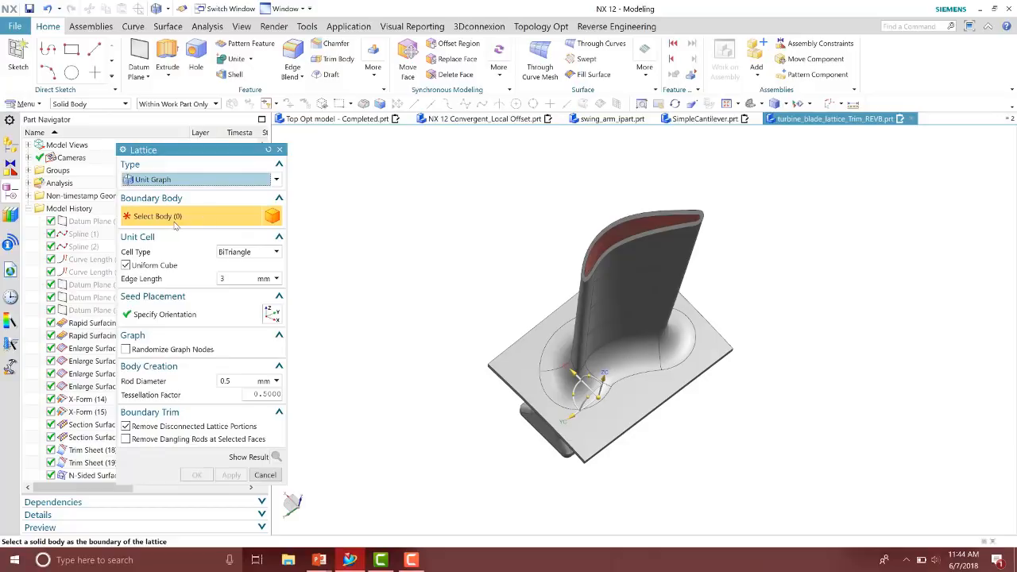
scroll(727, 239, up, 5)
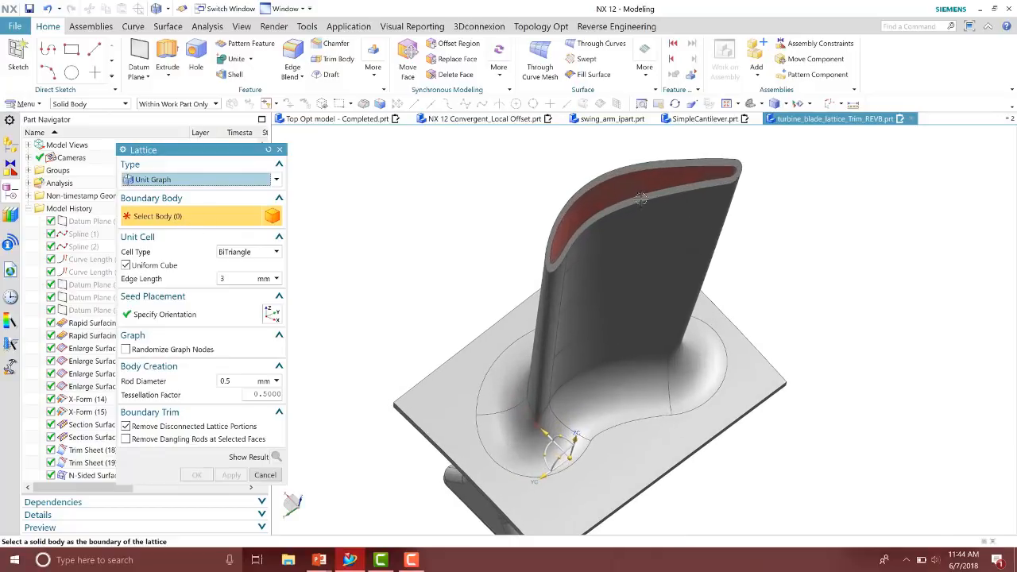
click(641, 198)
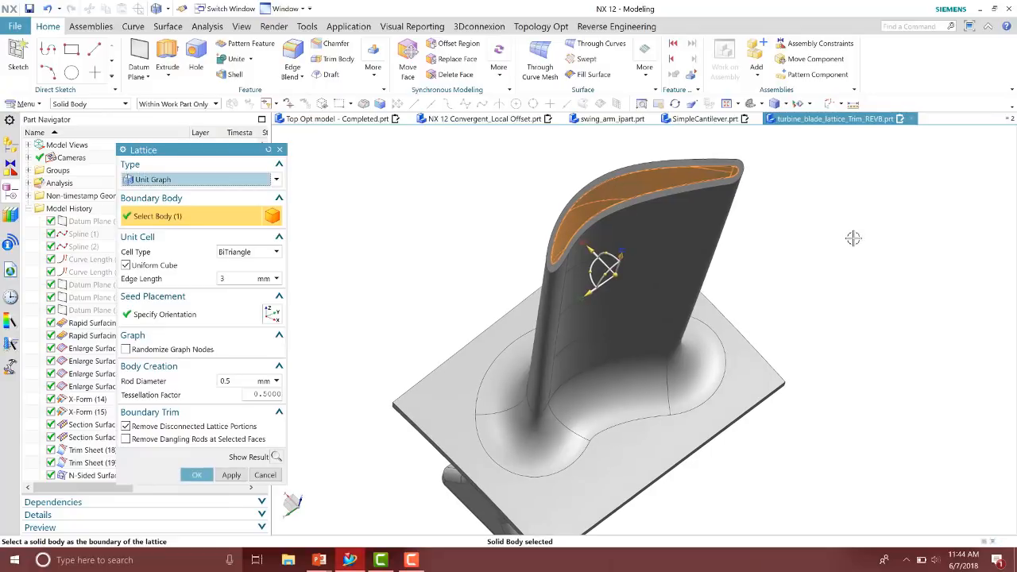
middle_drag(854, 238, 853, 238)
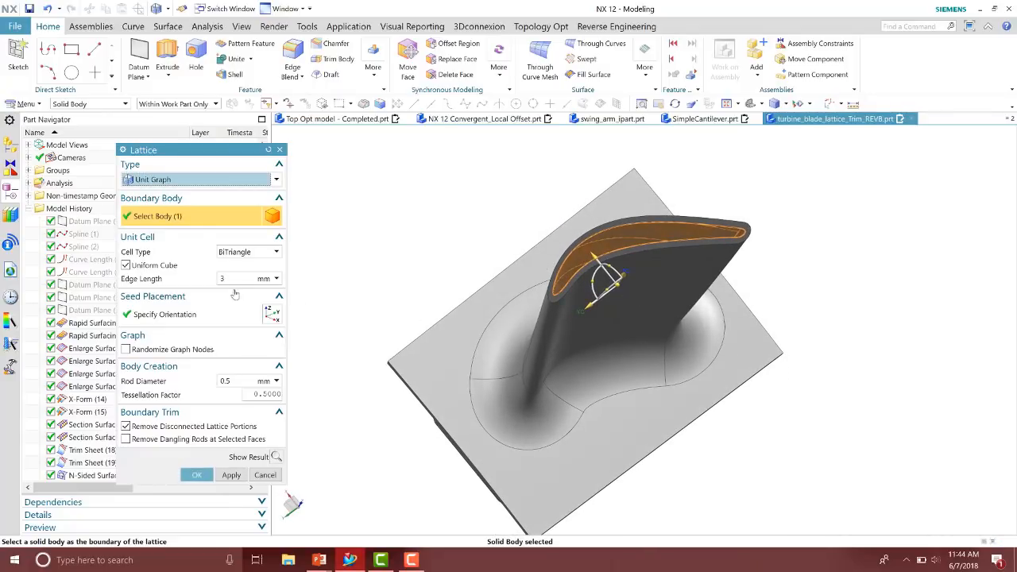
click(238, 254)
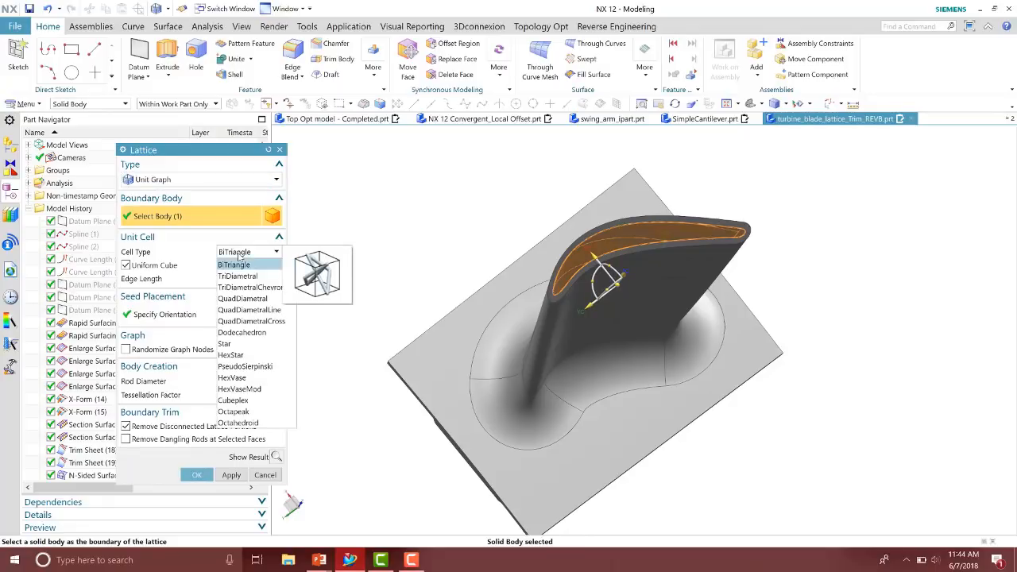
click(238, 264)
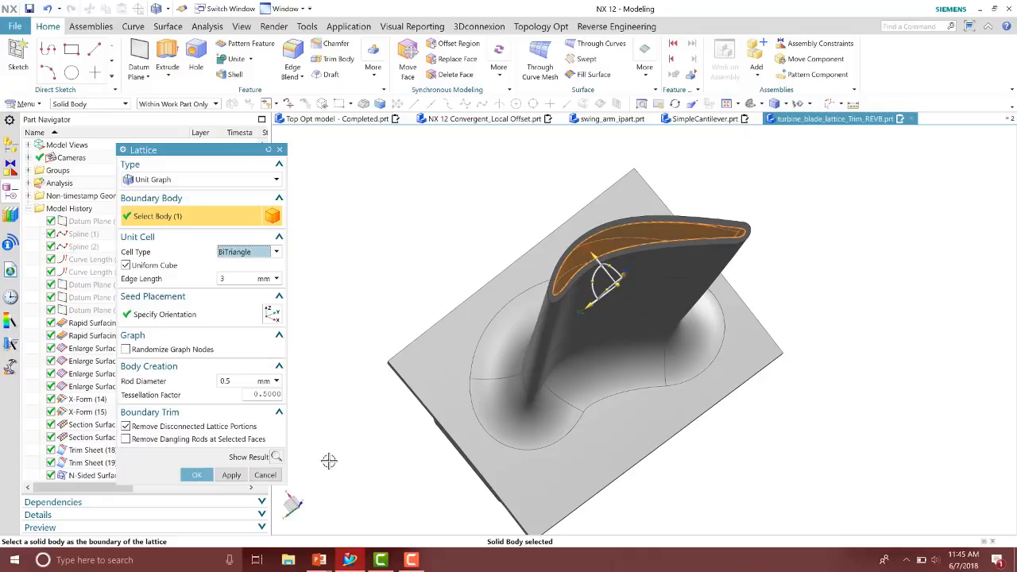
click(276, 457)
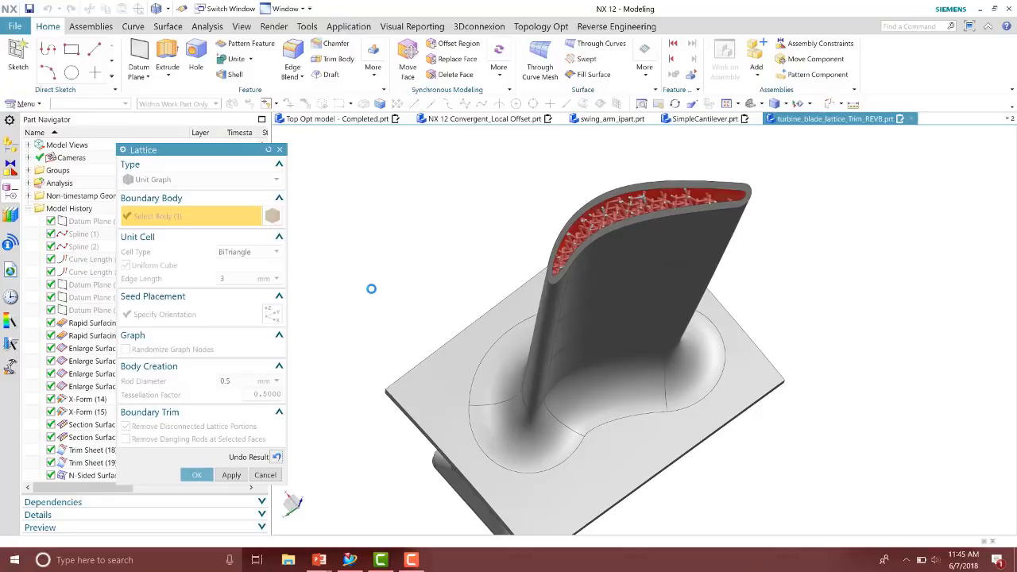
click(197, 474)
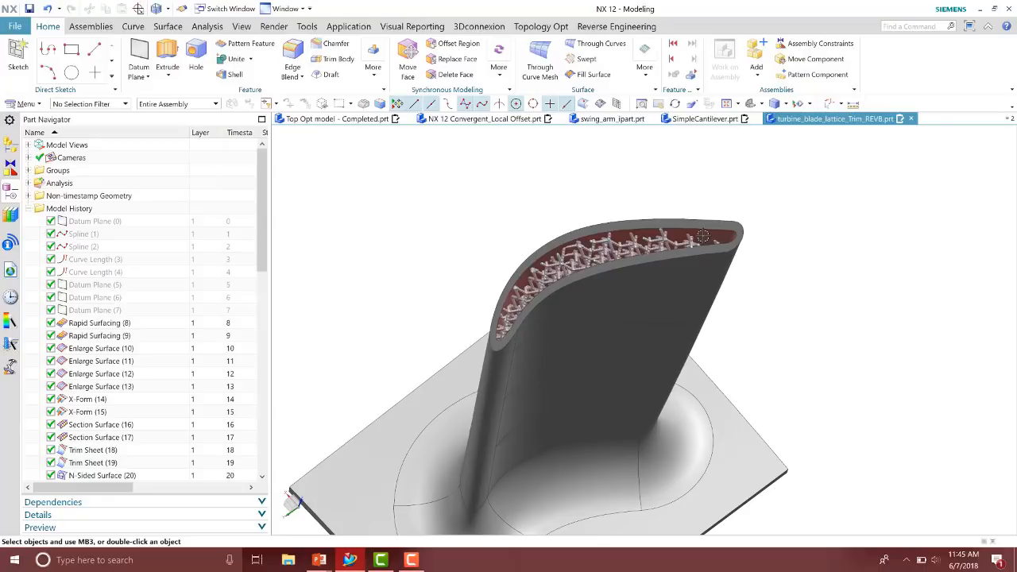
Fit the blade in view and switch to the NX 12 Lattice Conformal Compare part
right_click(704, 236)
click(739, 266)
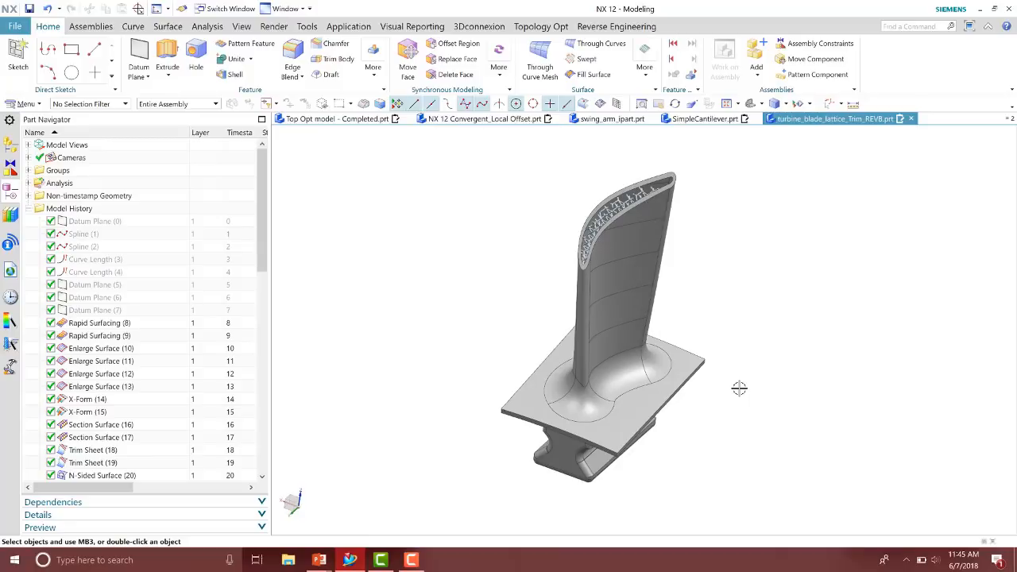
click(223, 9)
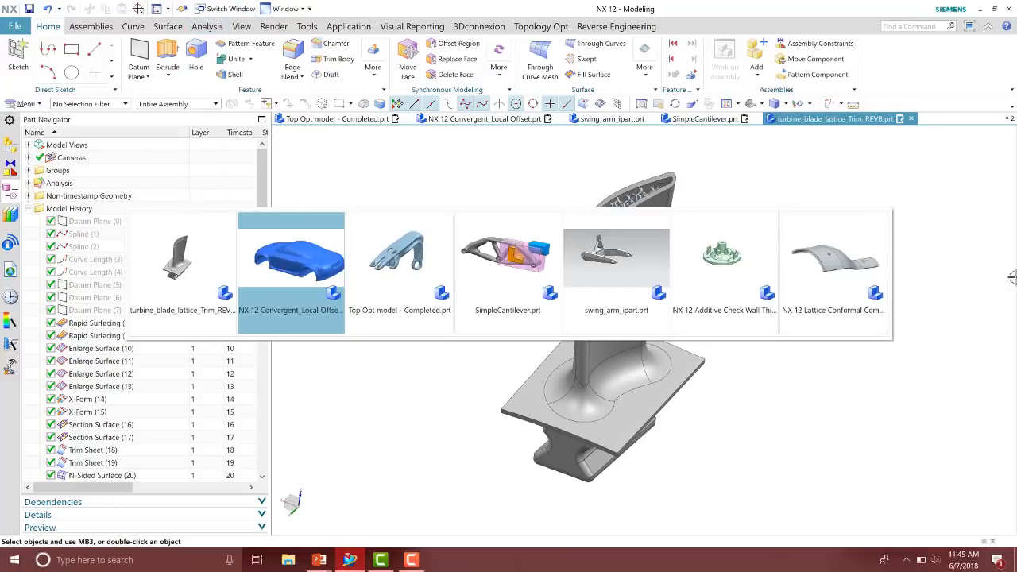
click(878, 273)
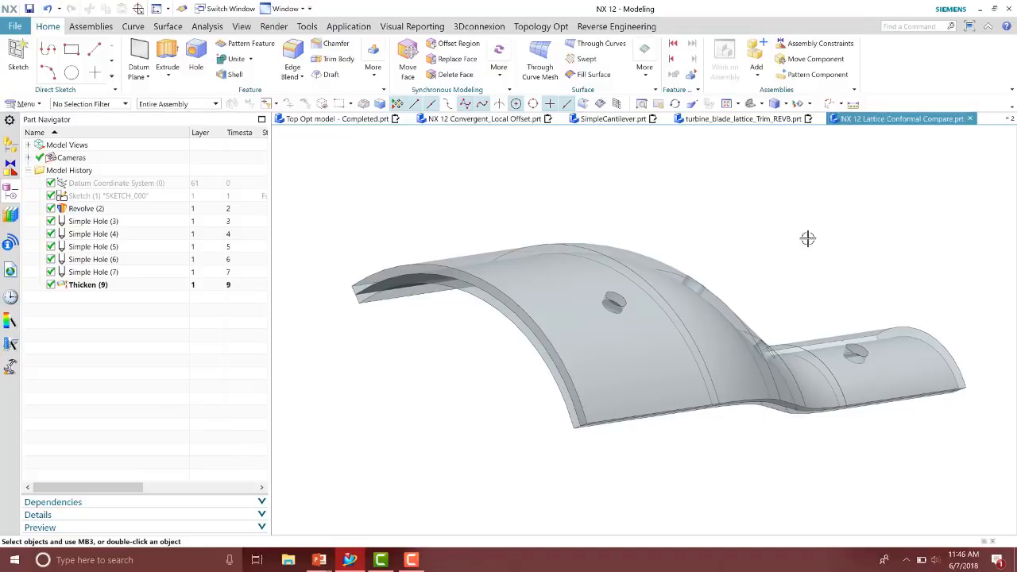
Start a Conformal Graph lattice and select the bracket's tangent upper faces as the base face
click(378, 75)
click(578, 222)
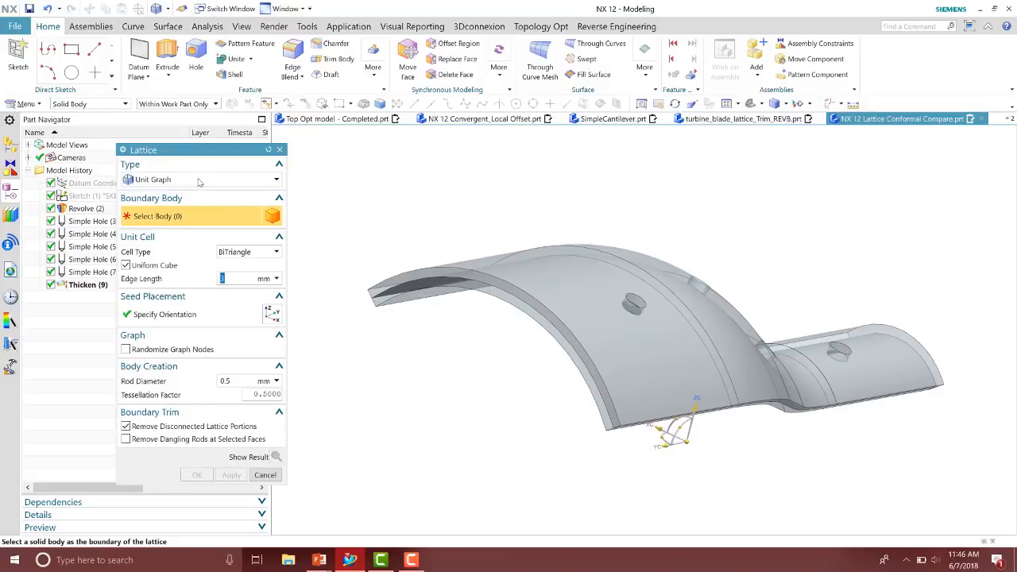
click(200, 181)
click(205, 208)
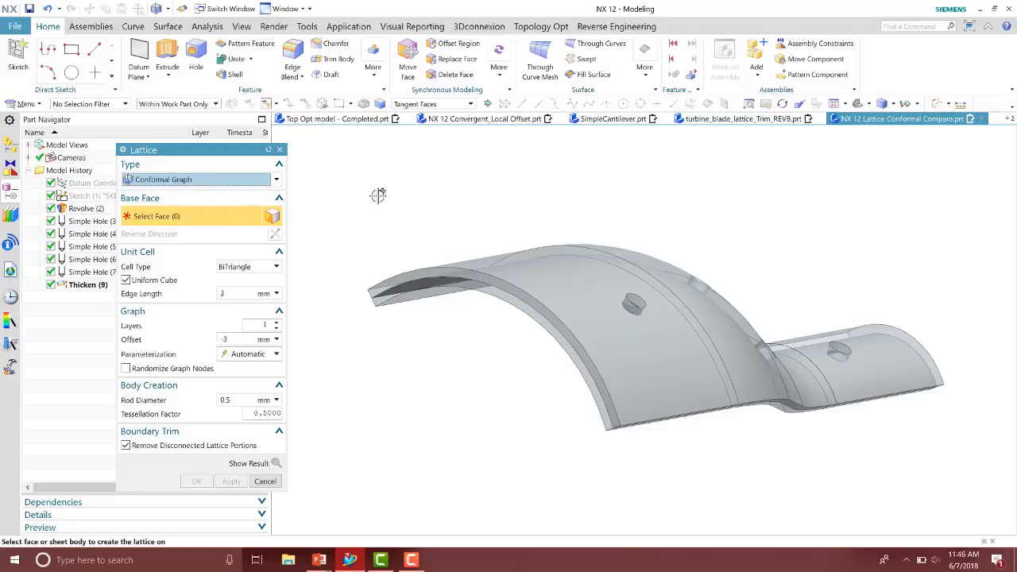
middle_drag(460, 241, 427, 434)
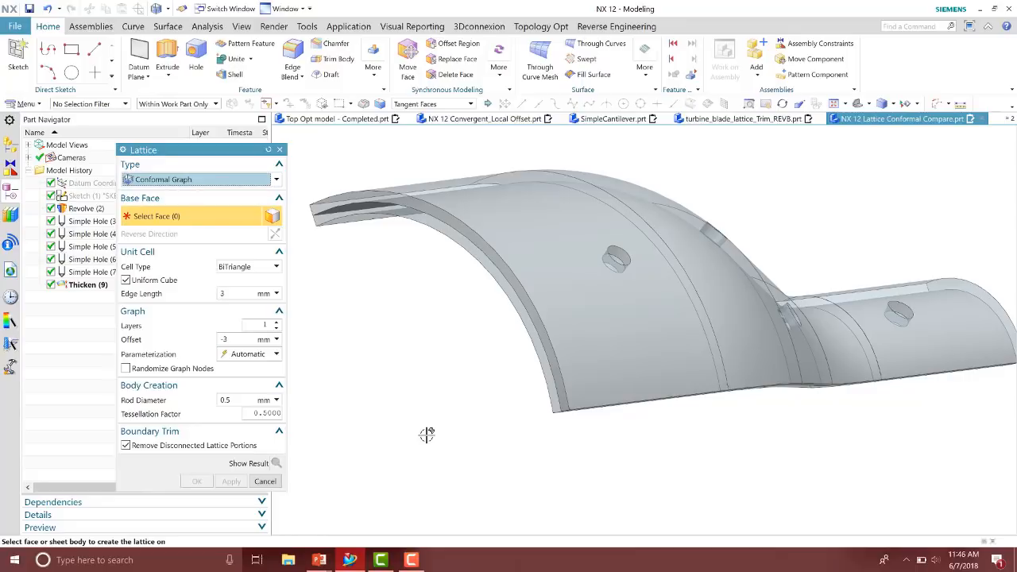
middle_drag(427, 434, 484, 284)
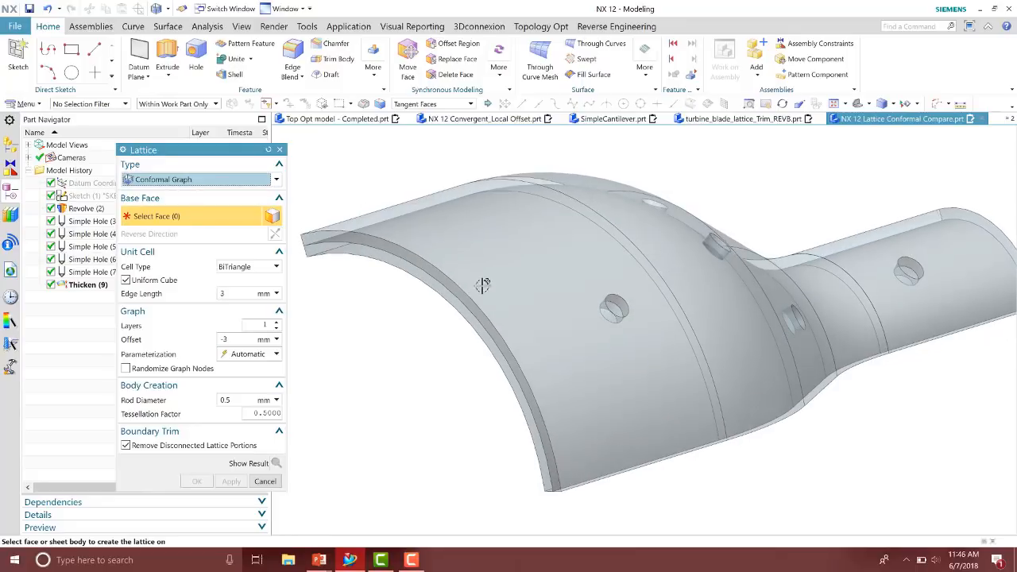
click(484, 279)
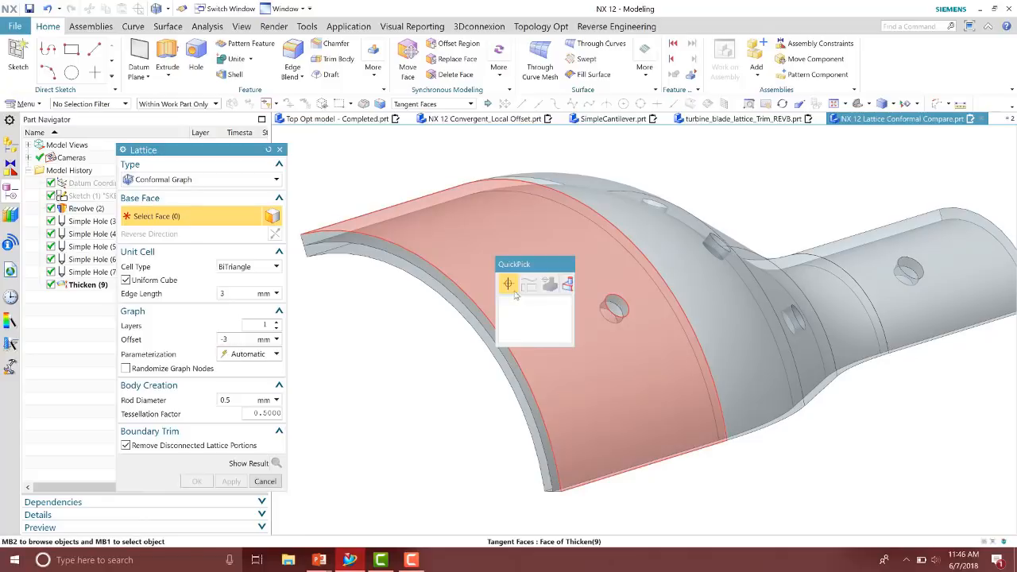
click(447, 344)
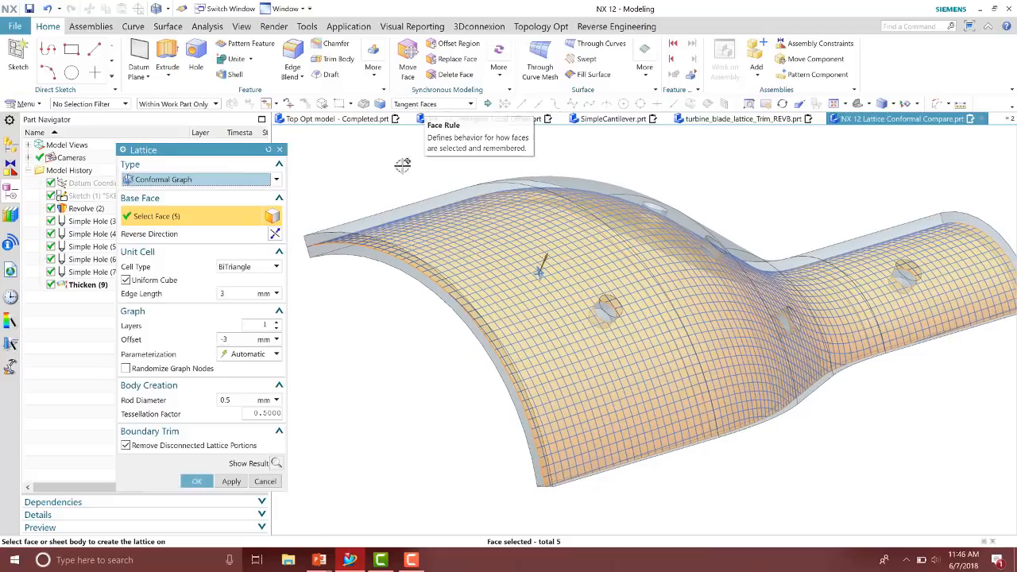
Set the conformal lattice edge length to 6 mm and rod diameter to 1 mm, preview and confirm it
click(242, 293)
text(6)
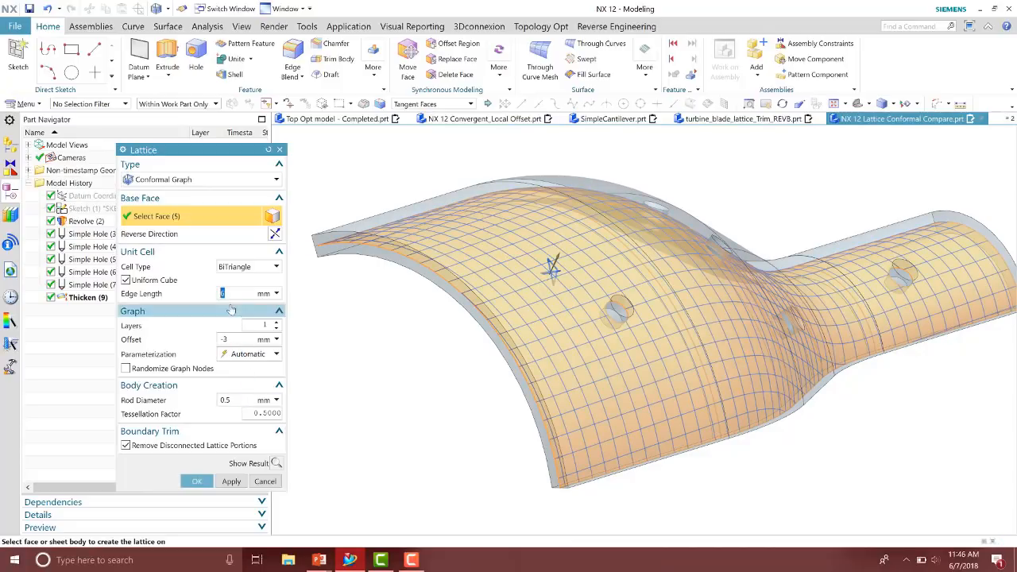
click(231, 399)
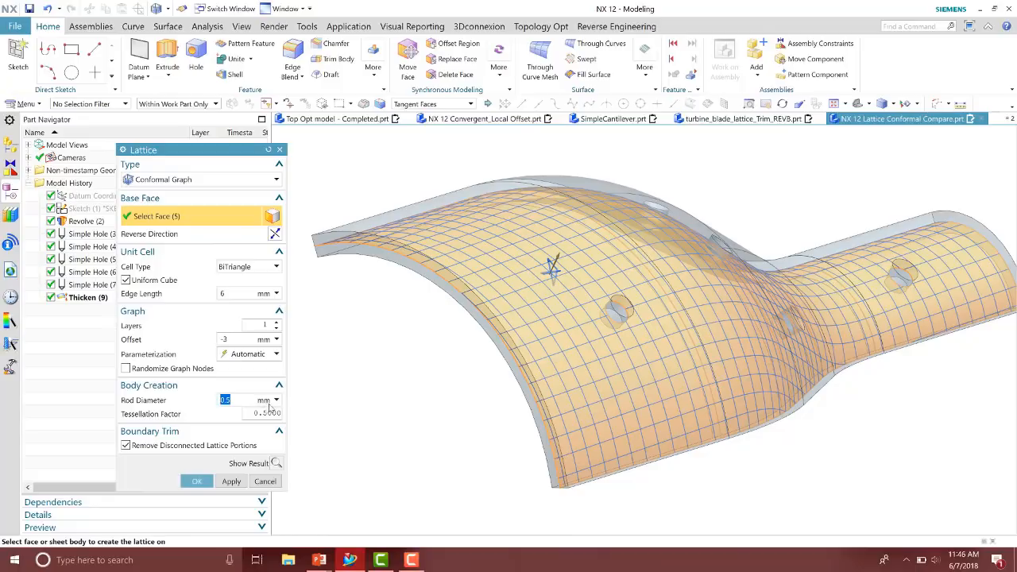
text(1)
click(275, 463)
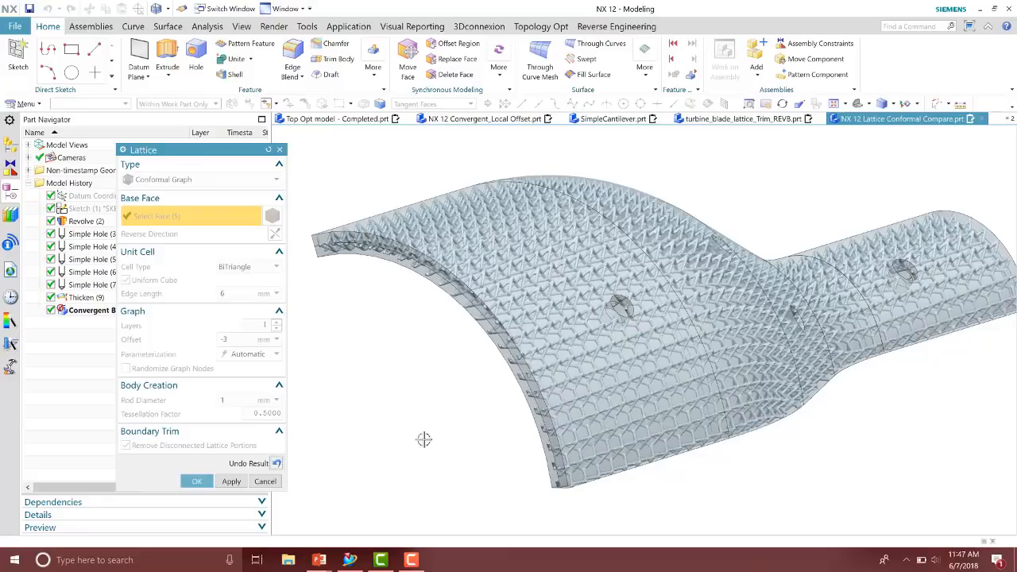
middle_drag(434, 411, 487, 430)
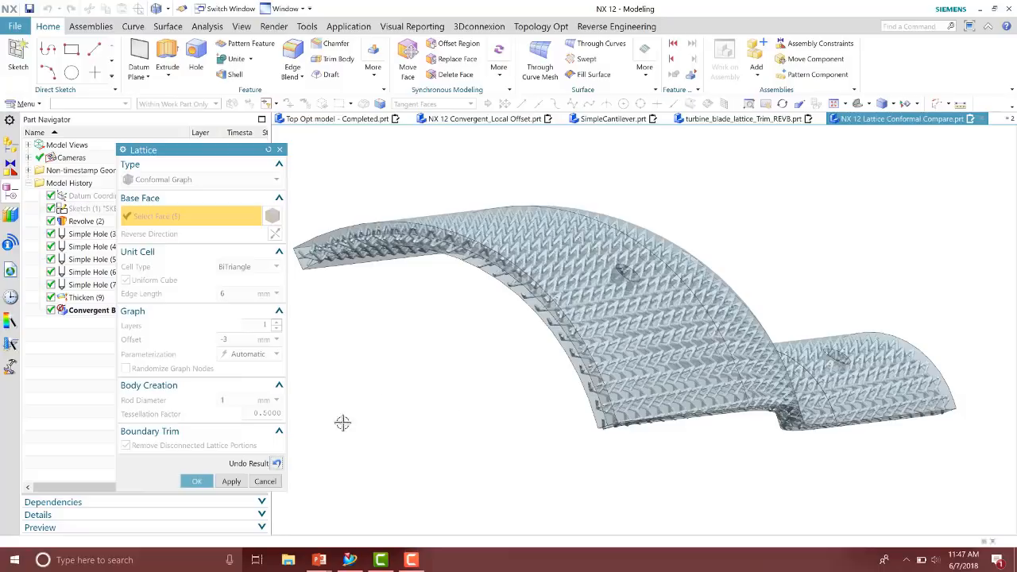
click(196, 481)
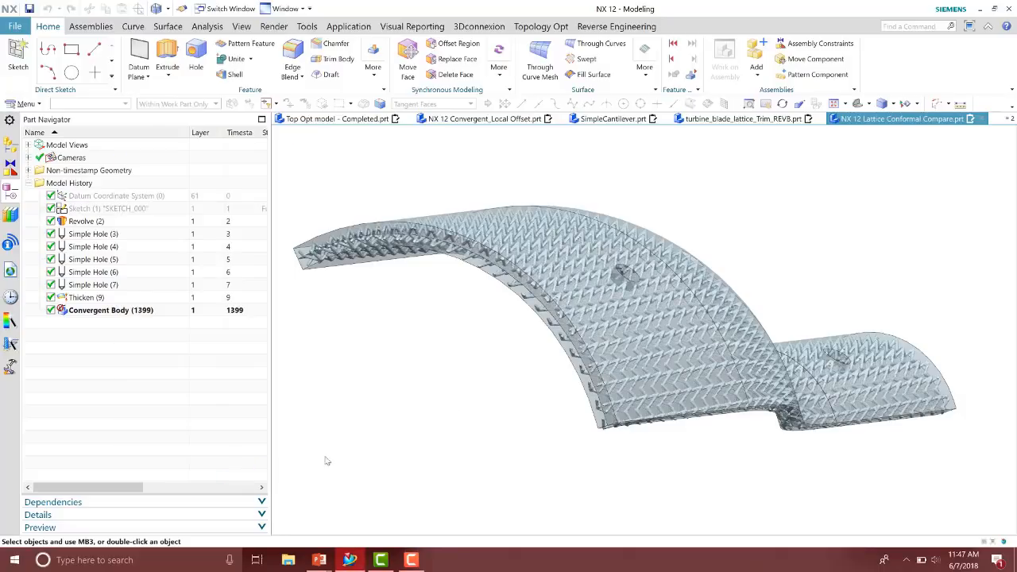
Hide the conformal lattice convergent body
click(51, 310)
middle_drag(366, 383, 422, 394)
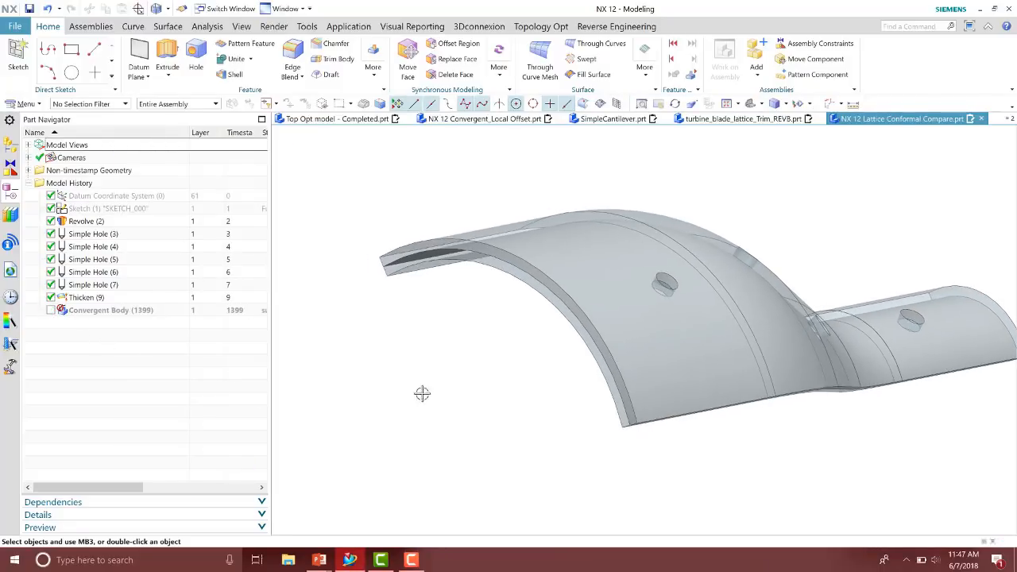
Create a Unit Graph lattice using the bracket's thickened solid as the boundary body, preview it and confirm
click(371, 75)
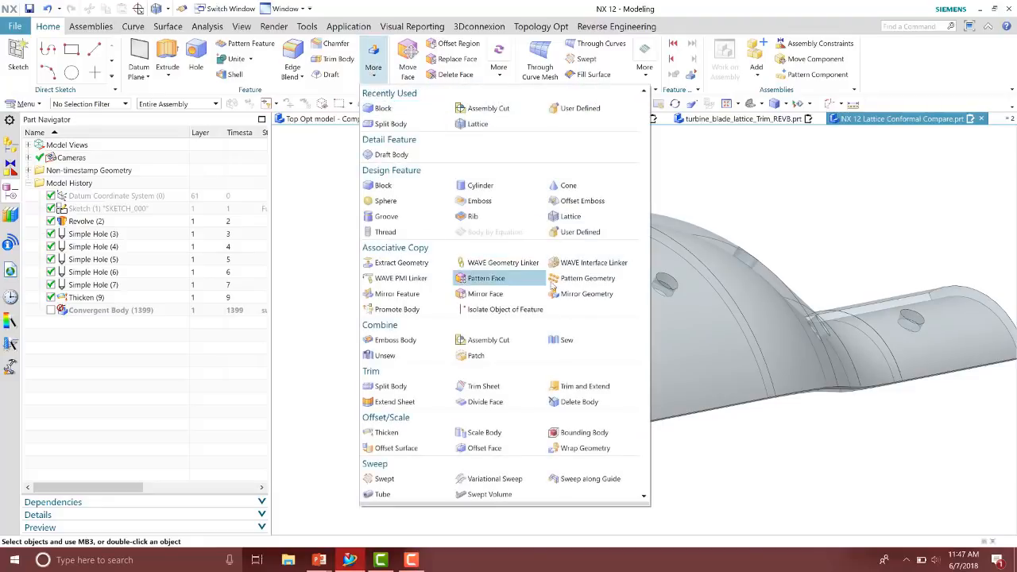
click(572, 217)
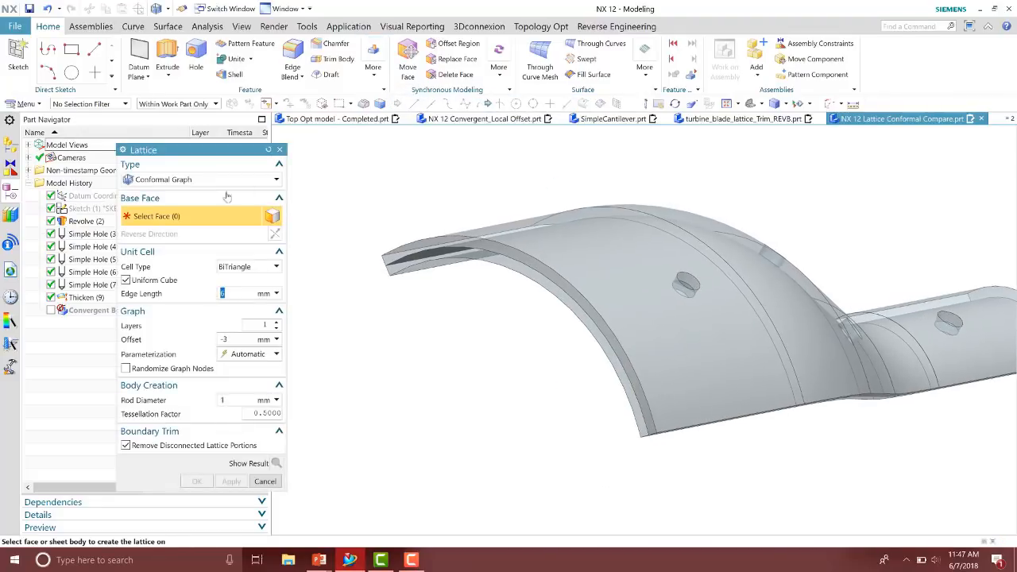
click(199, 180)
click(198, 194)
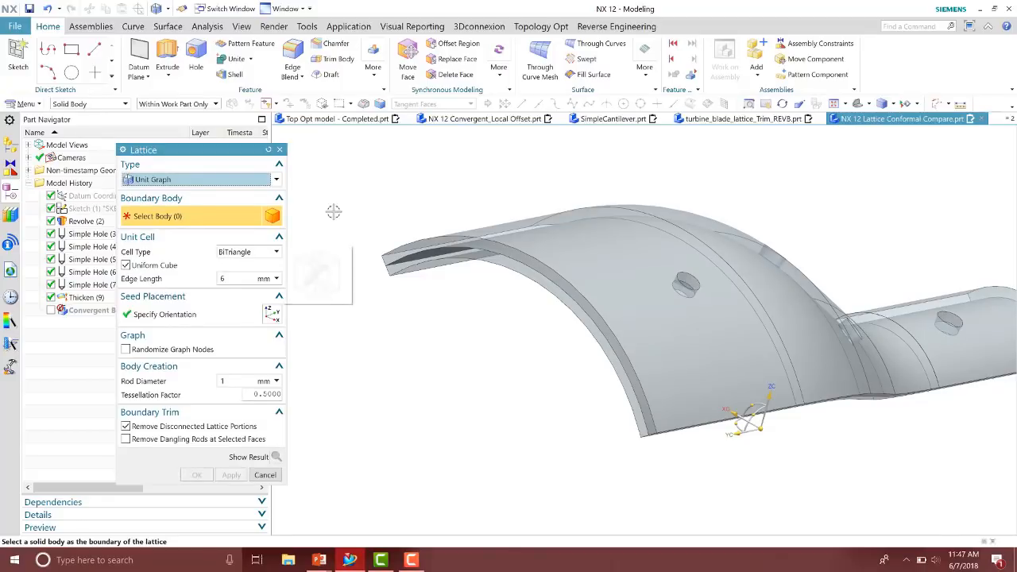
middle_drag(334, 212, 363, 213)
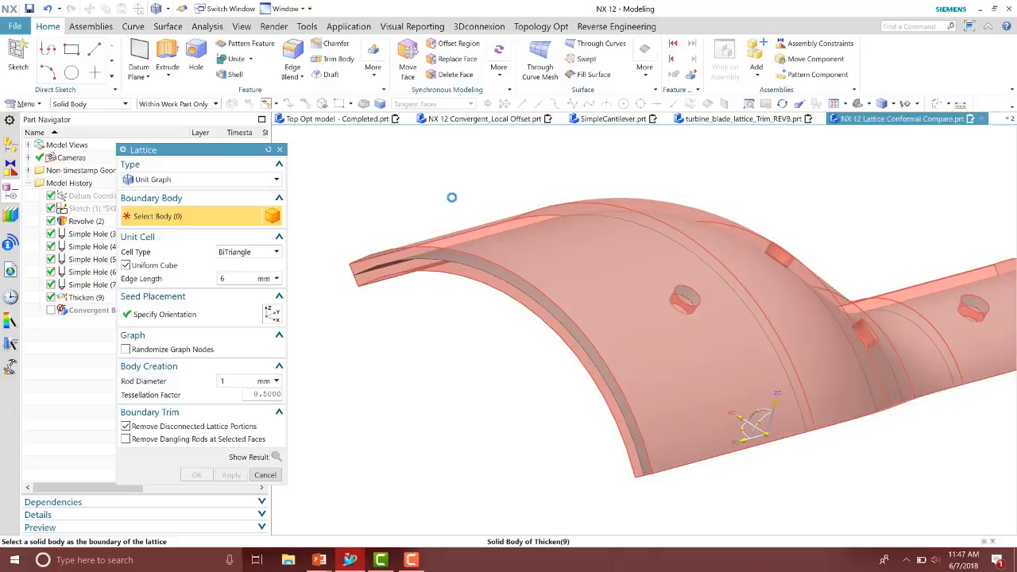
click(447, 192)
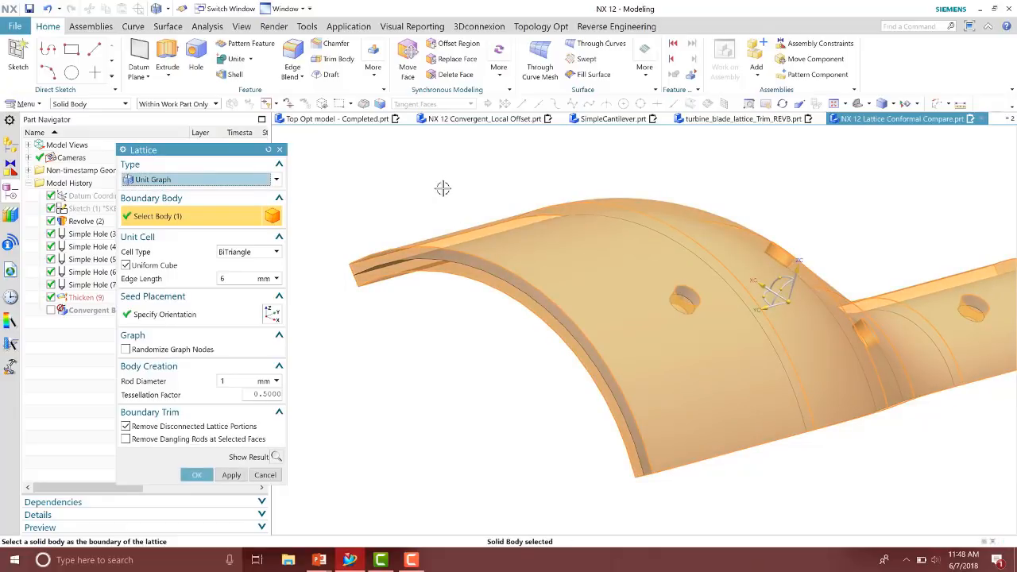
click(276, 456)
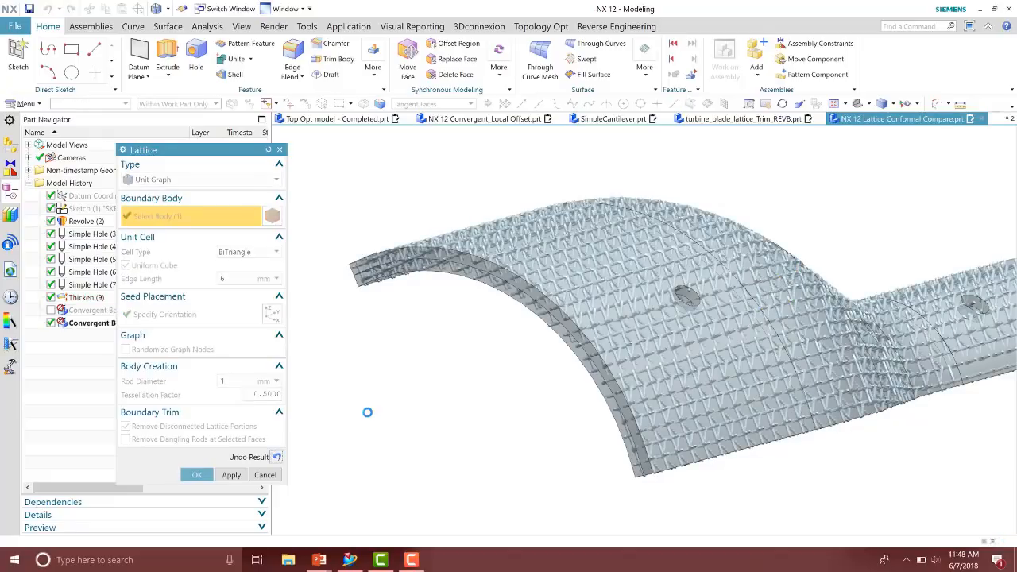
click(198, 475)
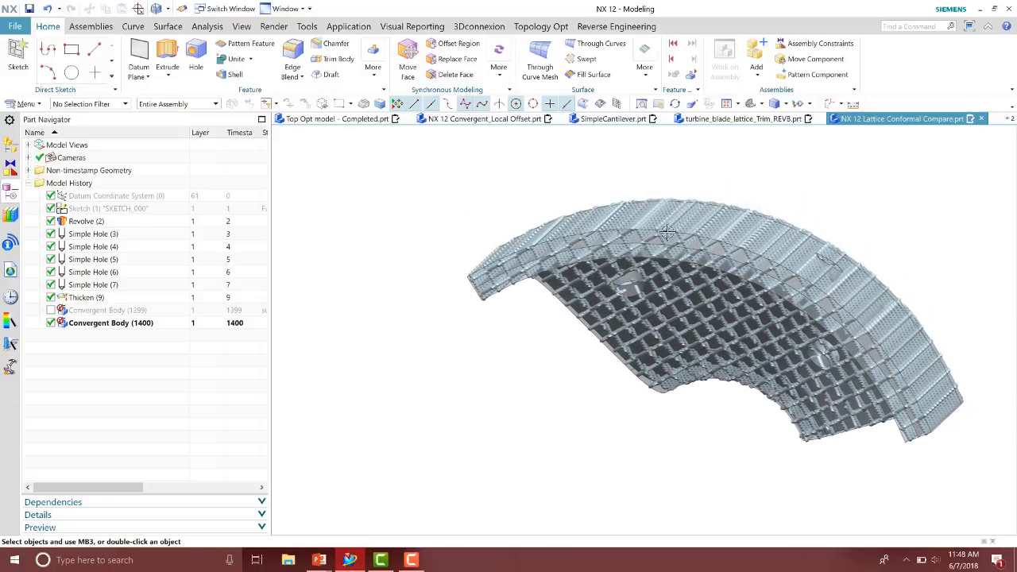
Compare the unit-graph and conformal lattice convergent bodies by toggling their visibility and zooming in
key(F8)
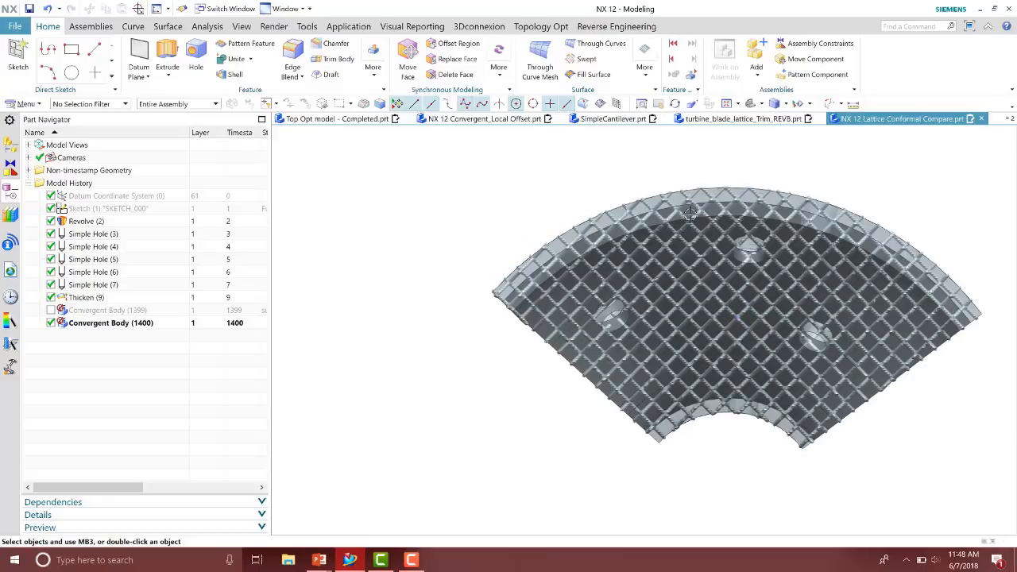
shift+middle_drag(873, 207, 773, 203)
scroll(762, 228, up, 3)
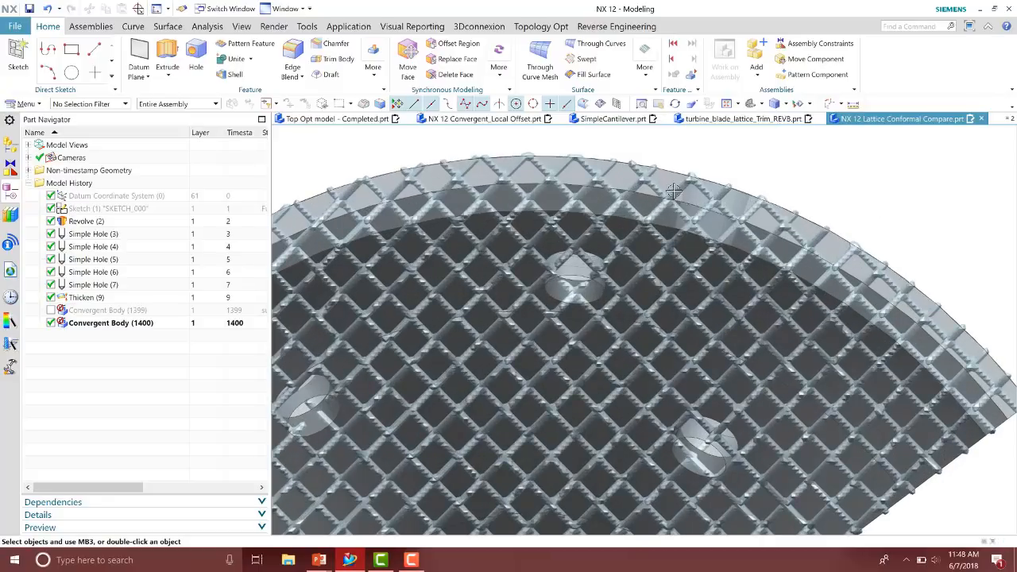
scroll(667, 205, down, 2)
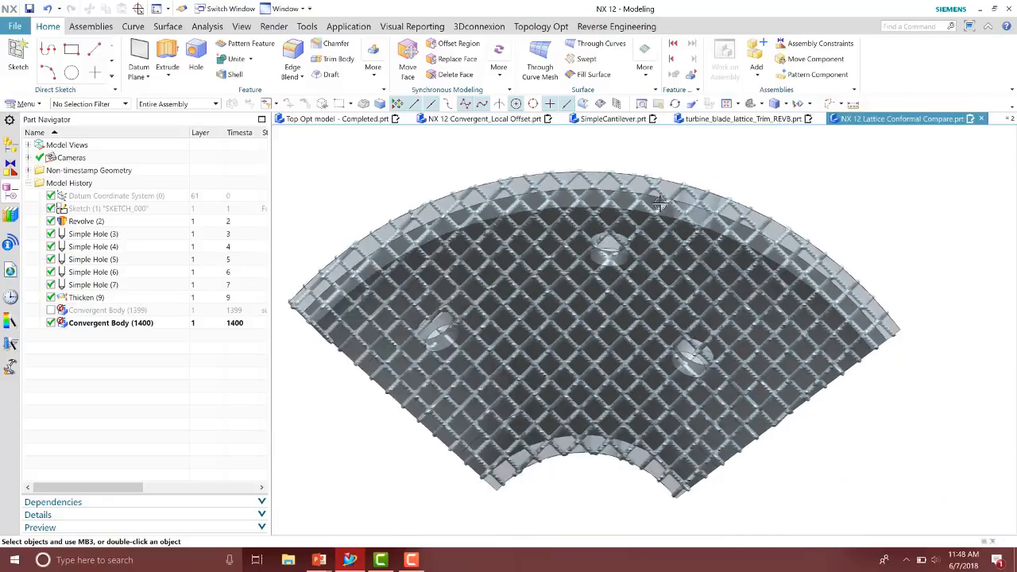
scroll(659, 204, down, 1)
click(51, 323)
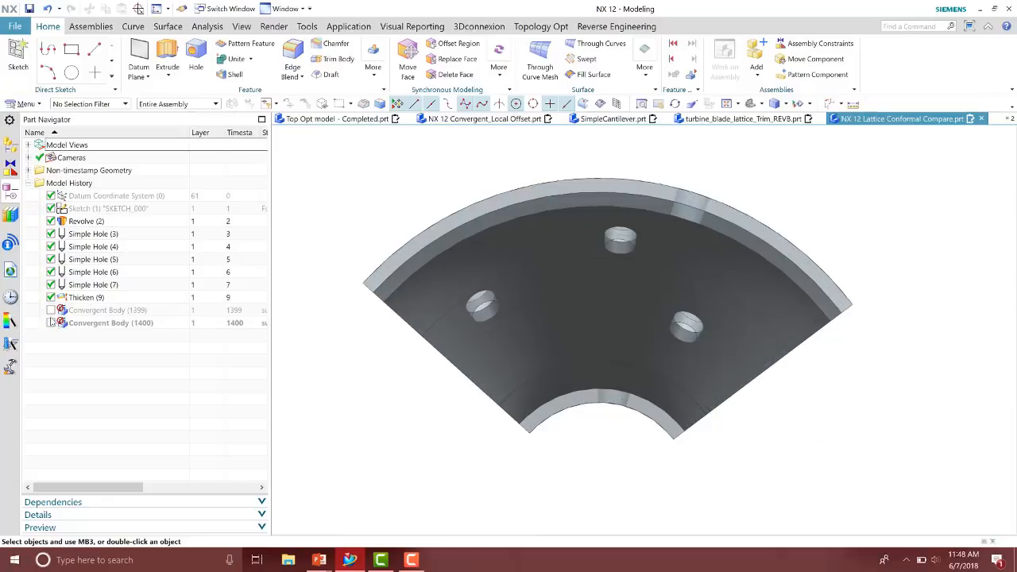
click(51, 311)
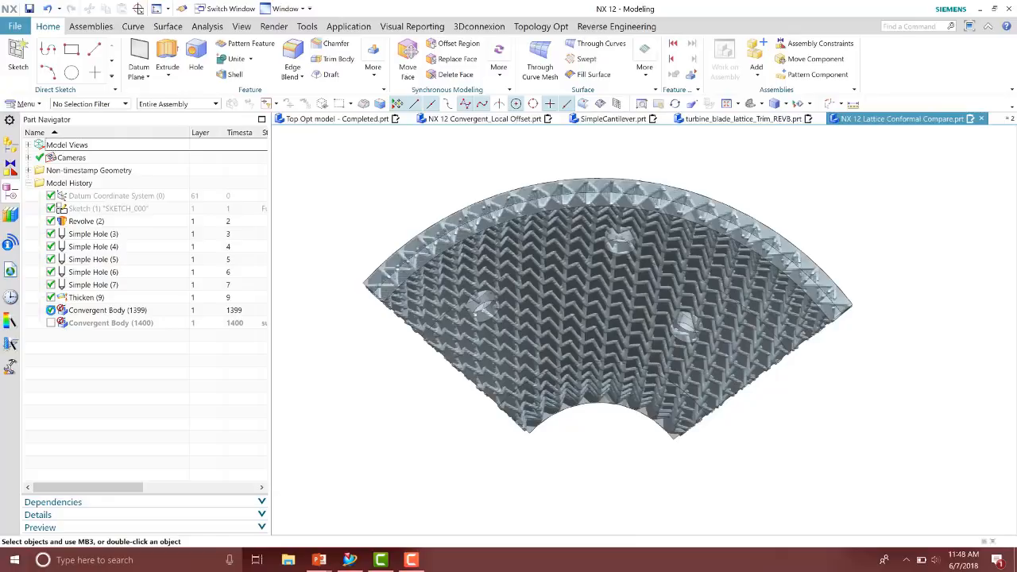
click(51, 310)
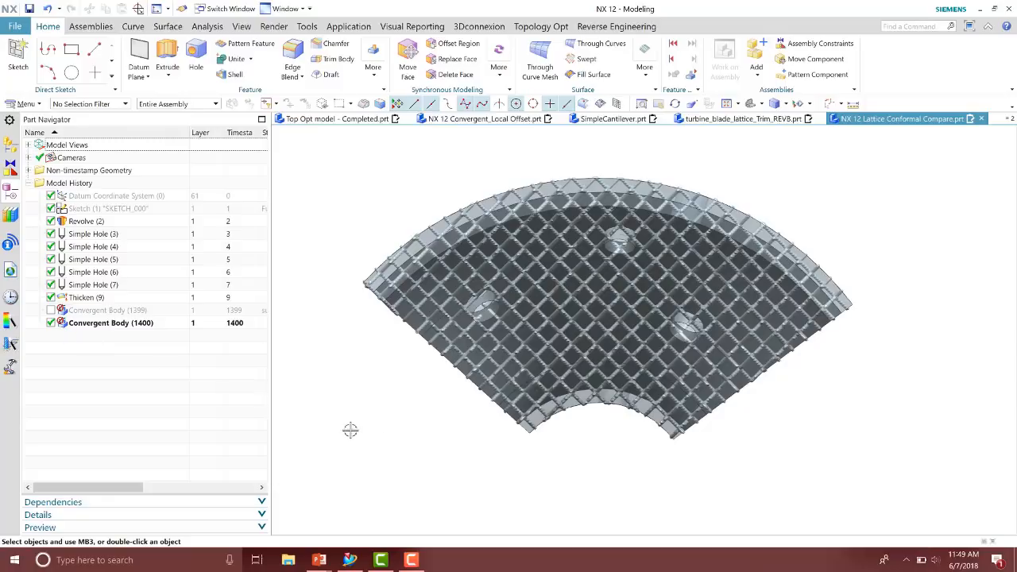
Switch to the PowerPoint slideshow, advance one slide, and return to NX
key(alt+Tab)
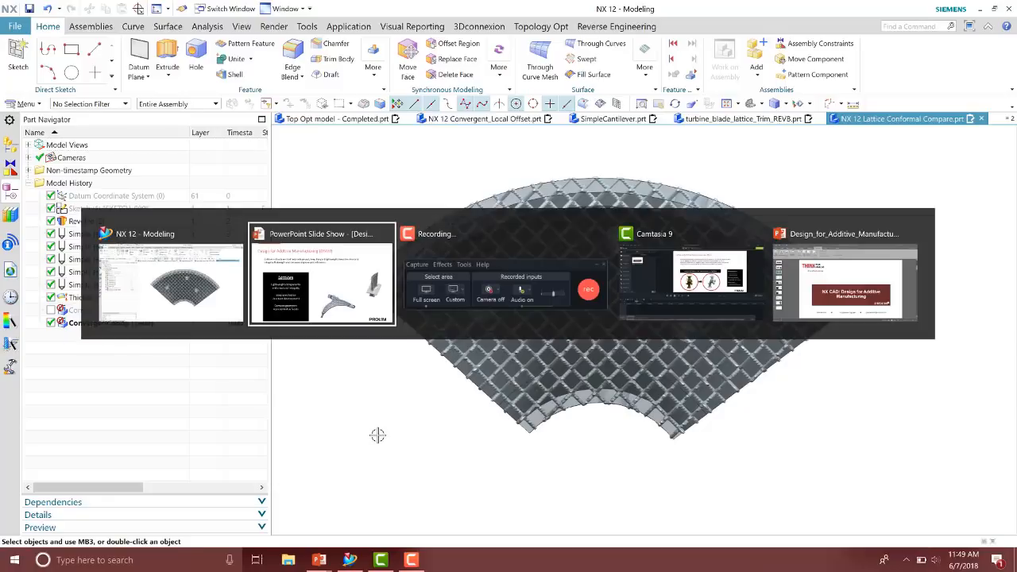
key(Right)
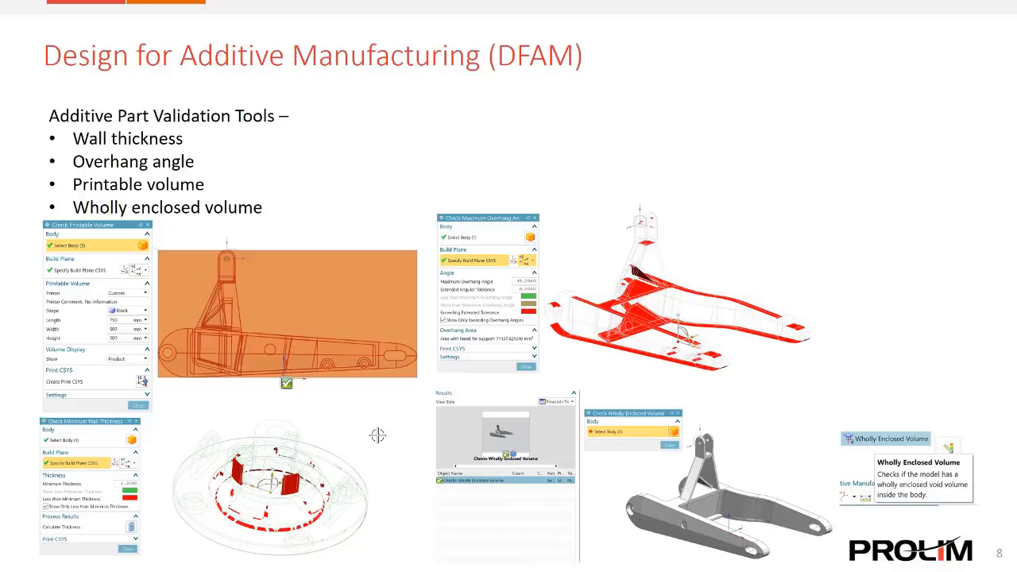
key(alt+Tab)
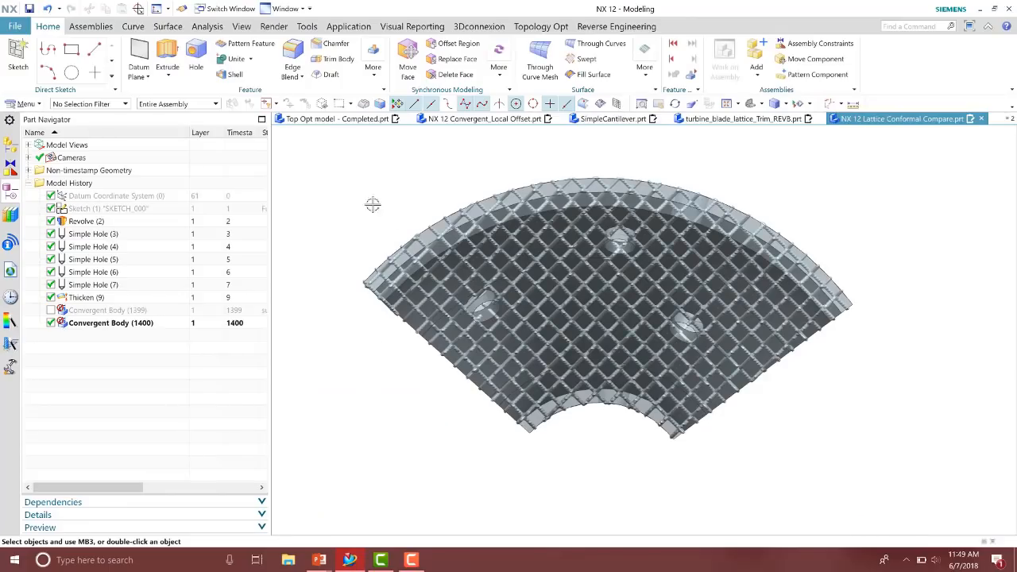
Switch to the NX 12 Additive Check Wall Thickness part
click(238, 8)
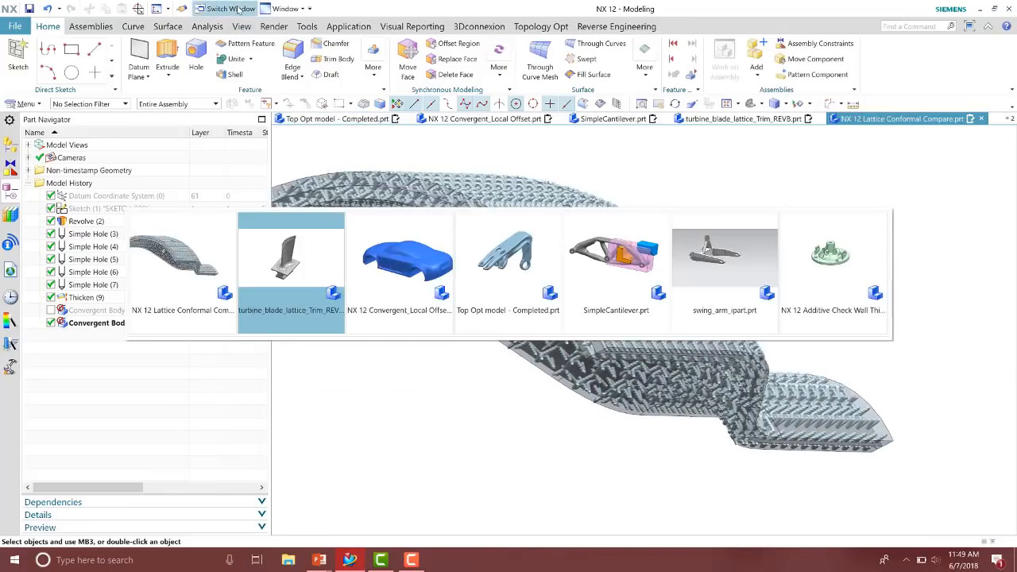
click(803, 262)
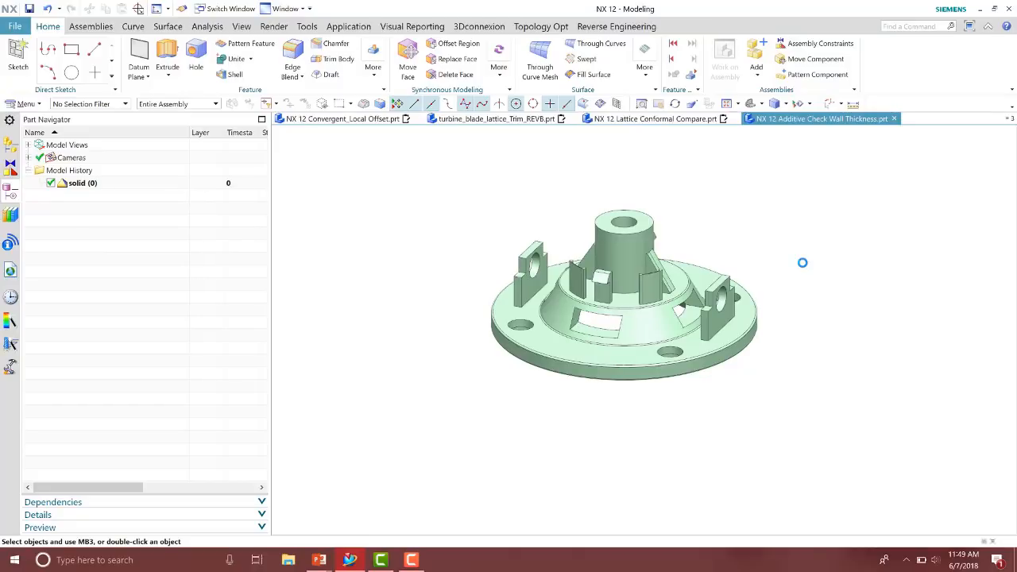
click(205, 28)
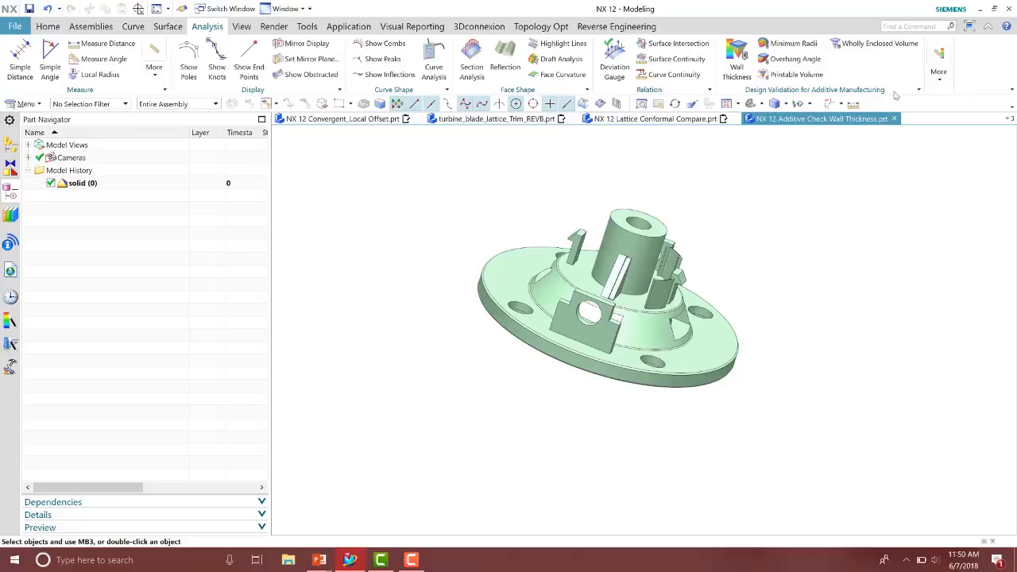
middle_drag(927, 272, 903, 253)
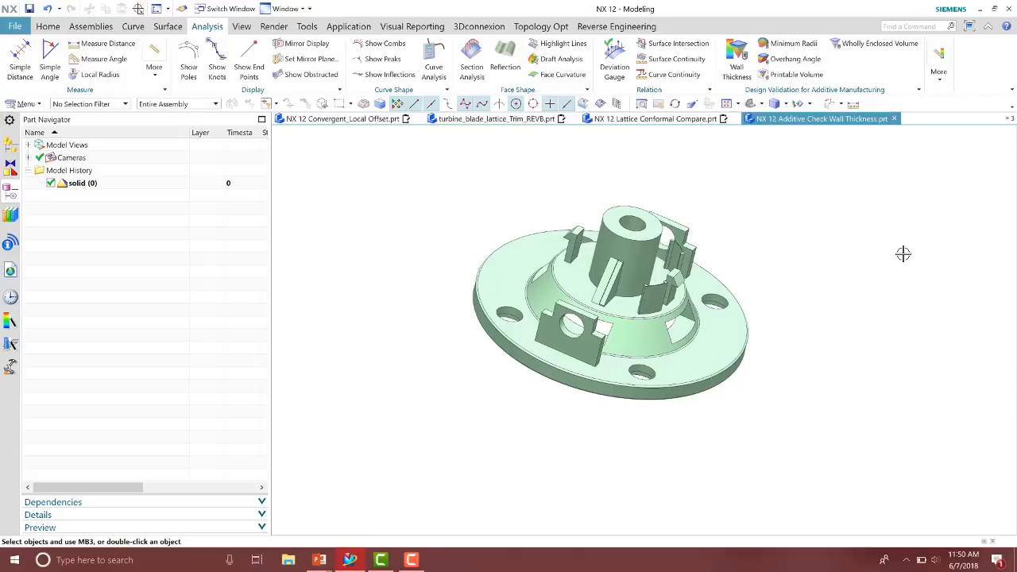
Start Check Minimum Wall Thickness, select the solid body, and reposition the build-plane CSYS origin on the part
click(737, 62)
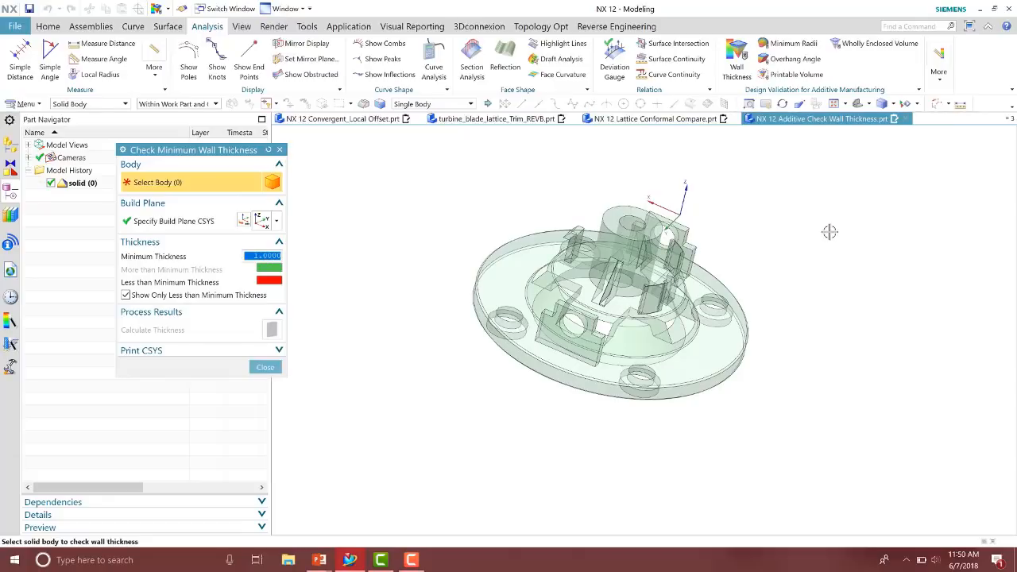
click(663, 325)
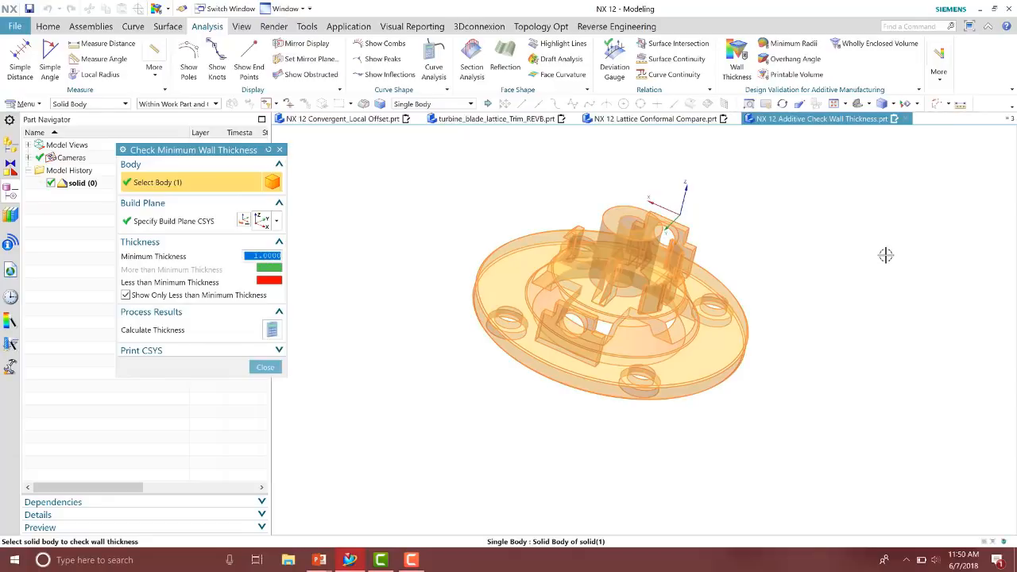
click(172, 221)
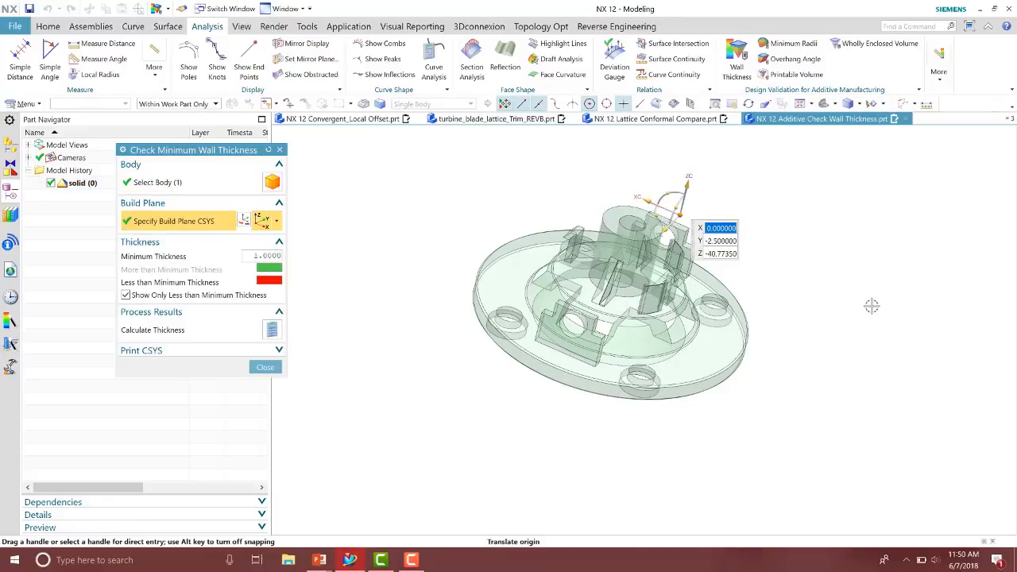
scroll(486, 258, up, 4)
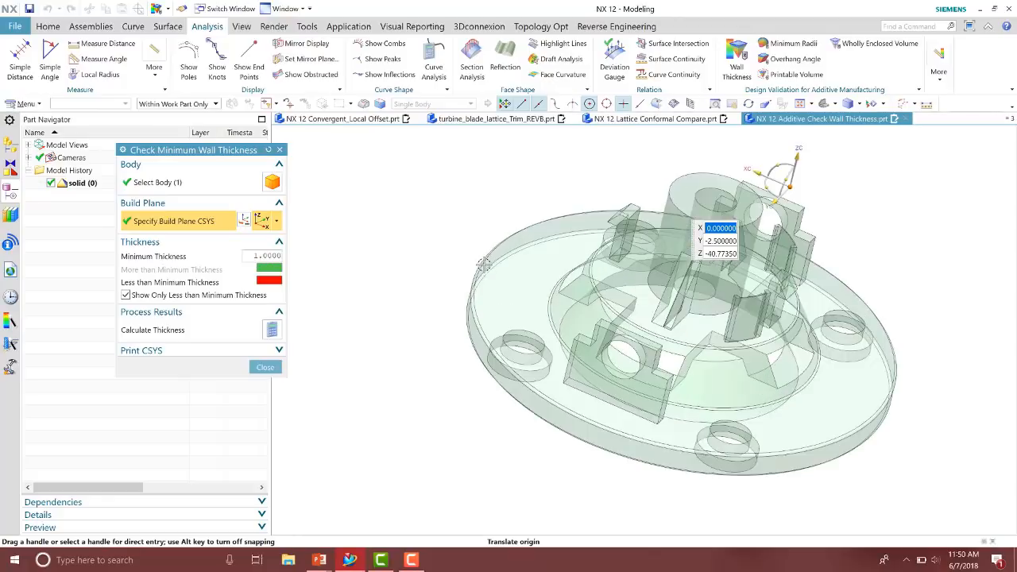
click(486, 256)
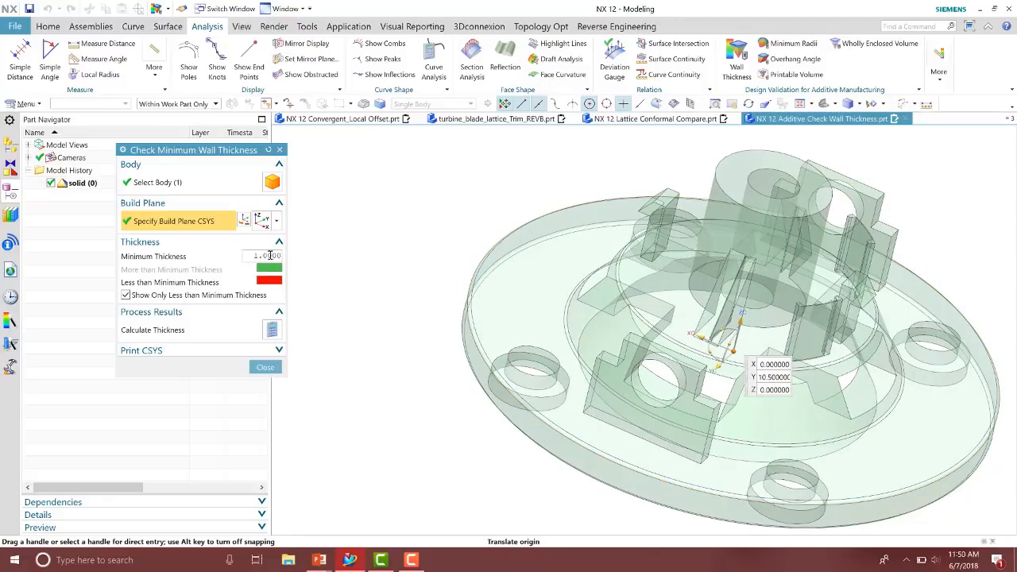
drag(227, 151, 311, 145)
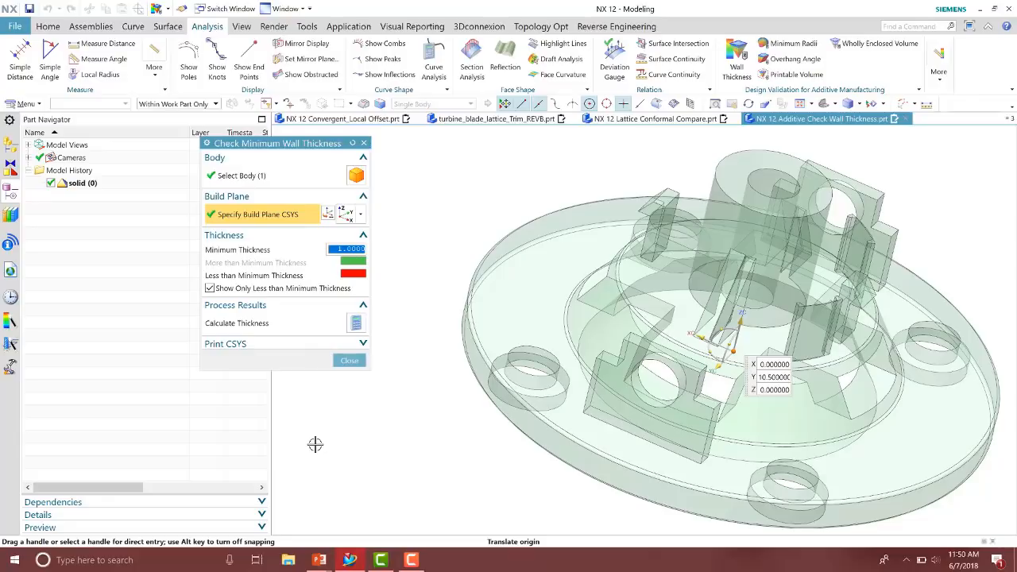
Calculate wall thickness against the 1 mm minimum, inspect the flagged regions from several angles, and close the check
click(356, 323)
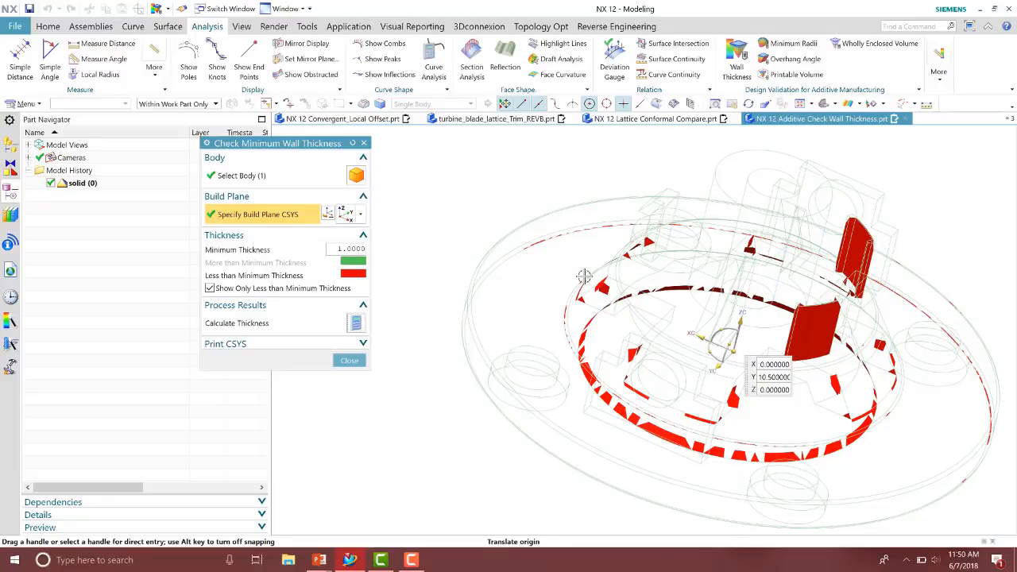
middle_drag(771, 354, 713, 325)
drag(712, 325, 725, 328)
middle_drag(560, 372, 537, 372)
click(358, 323)
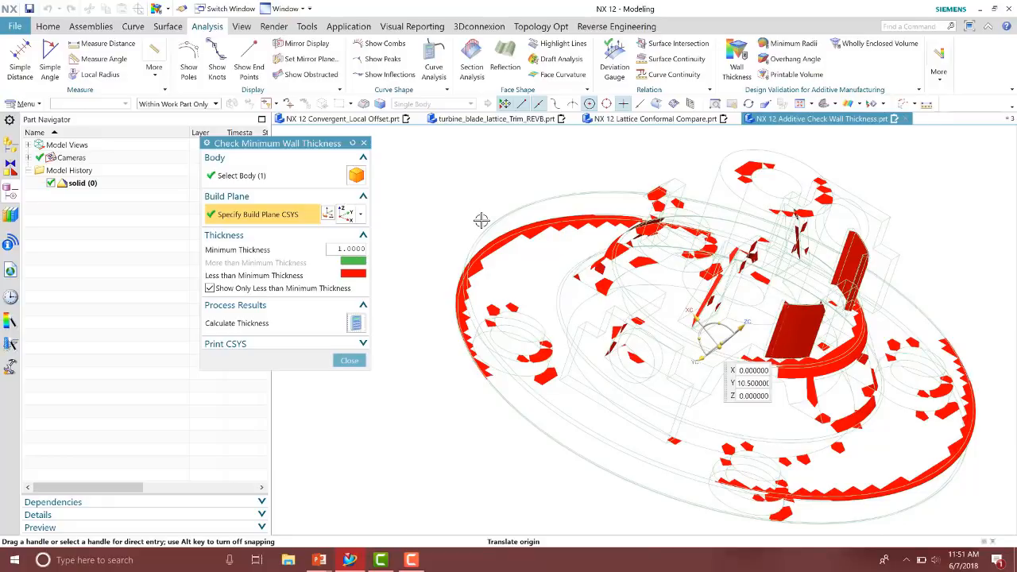
click(348, 360)
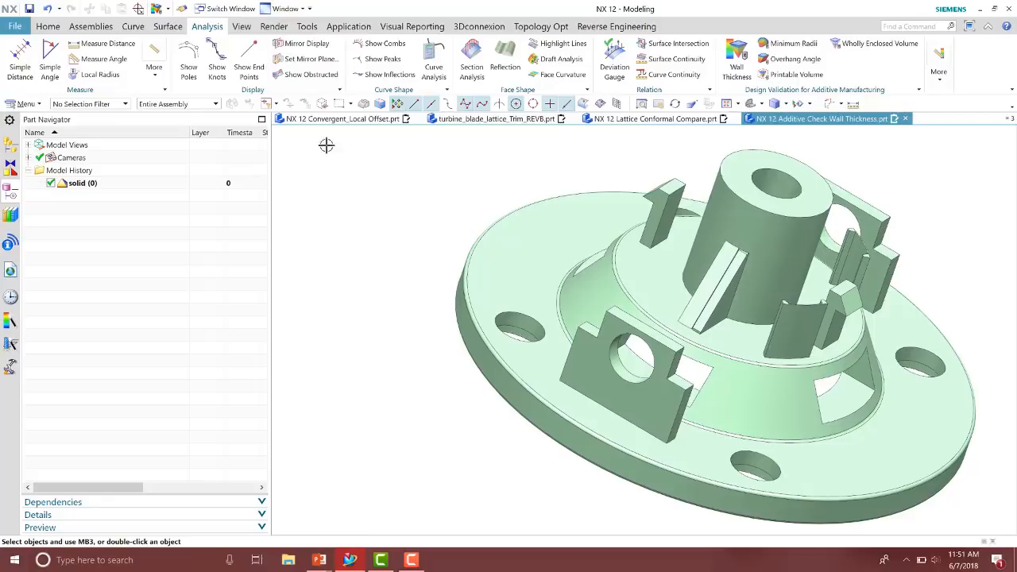
Switch to the swing_arm_ipart part and hide the Extrude (7) feature and the sketch
click(225, 9)
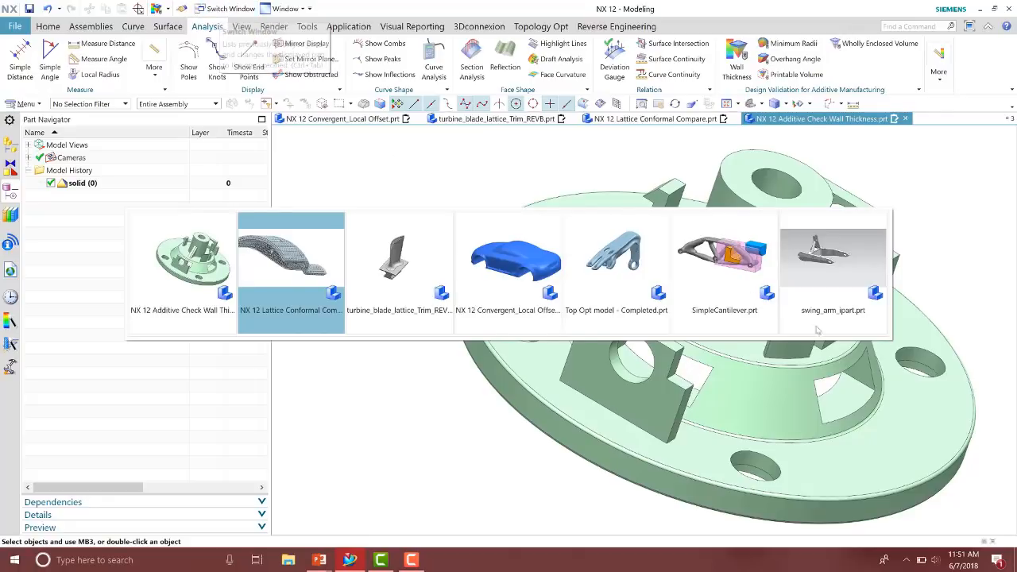
click(833, 258)
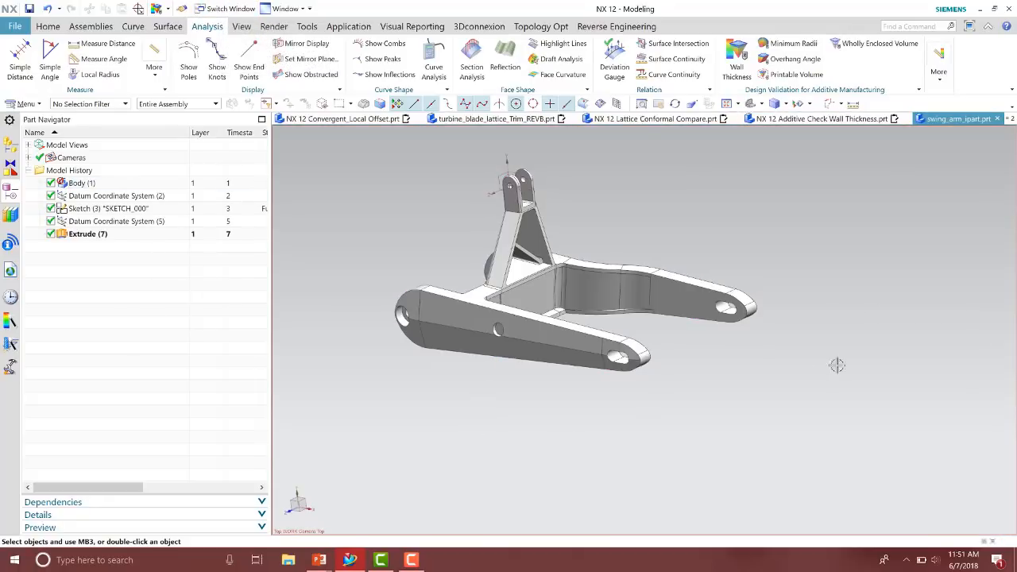
click(51, 234)
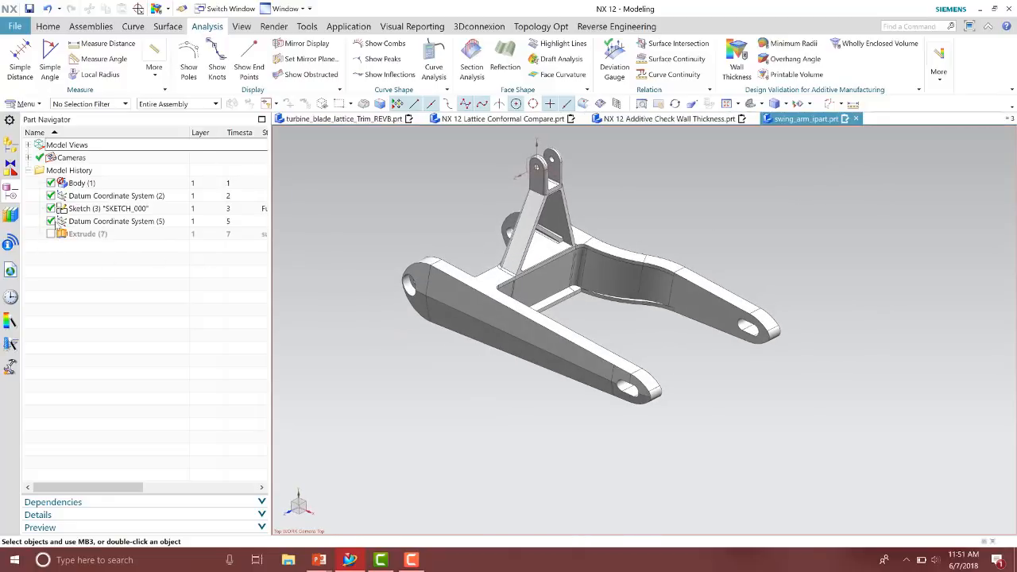
right_click(79, 209)
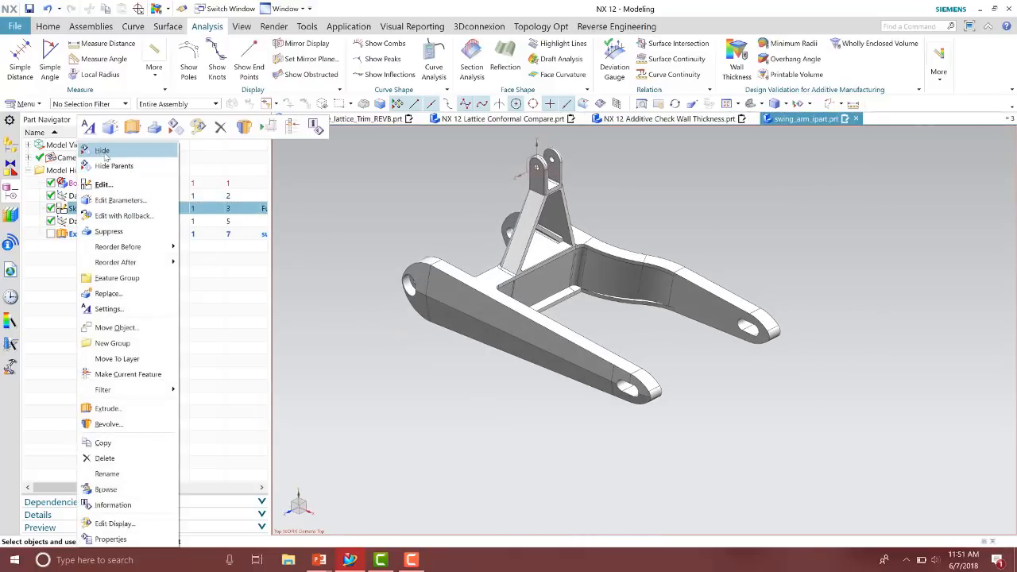
click(101, 151)
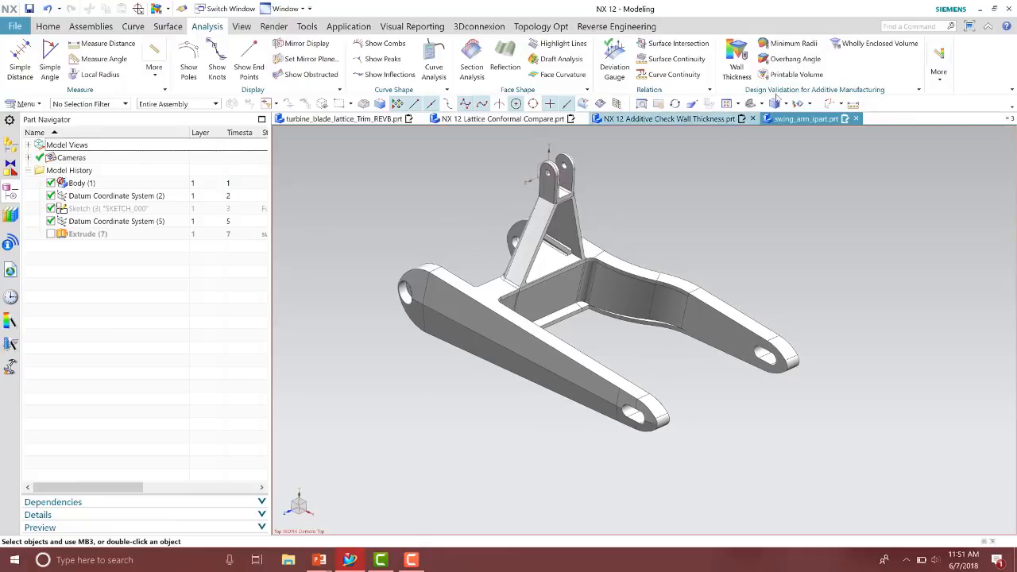
Start Check Printable Volume on the swing arm and set the volume display to show only the product volume
click(795, 74)
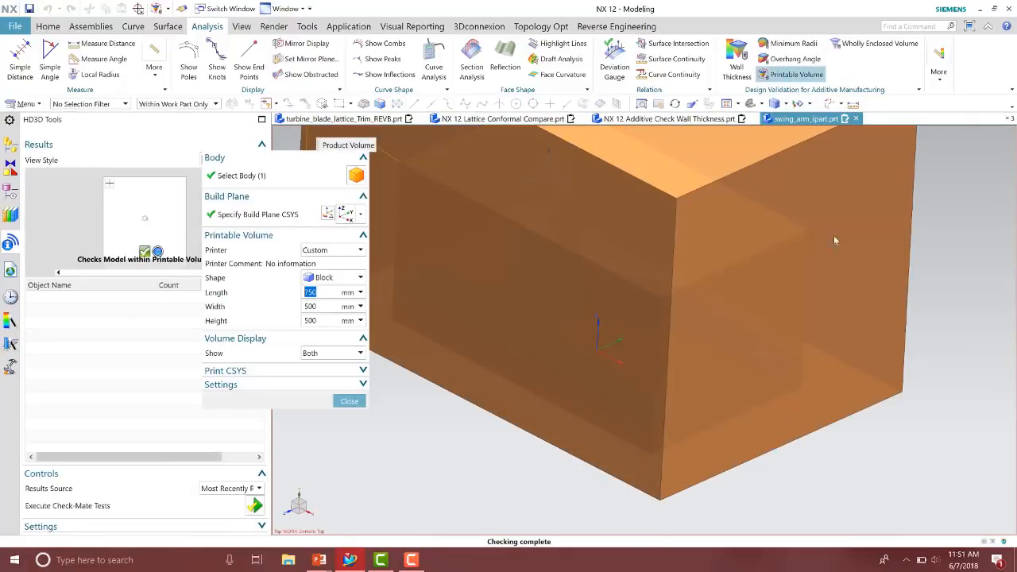
click(326, 353)
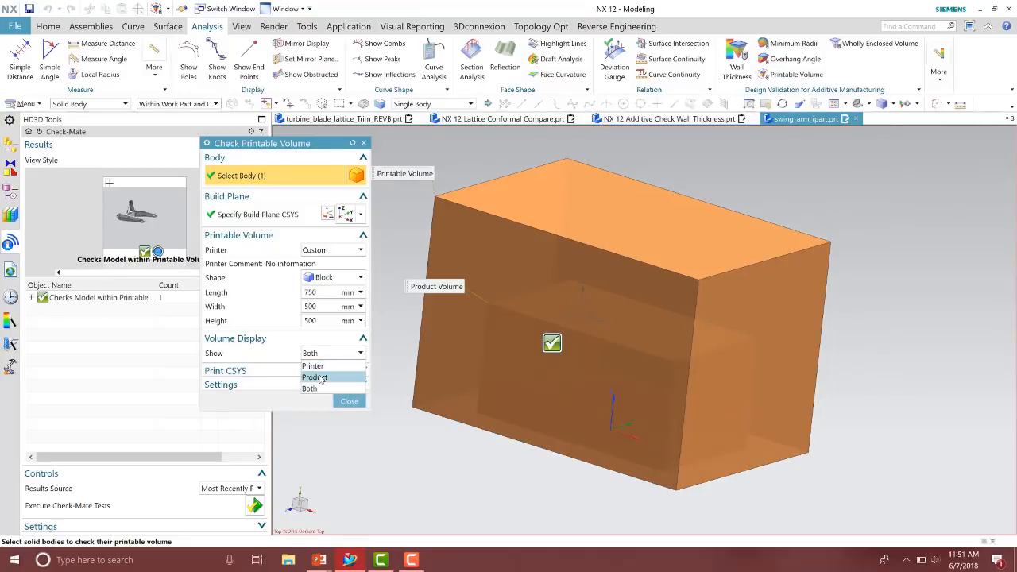
click(319, 377)
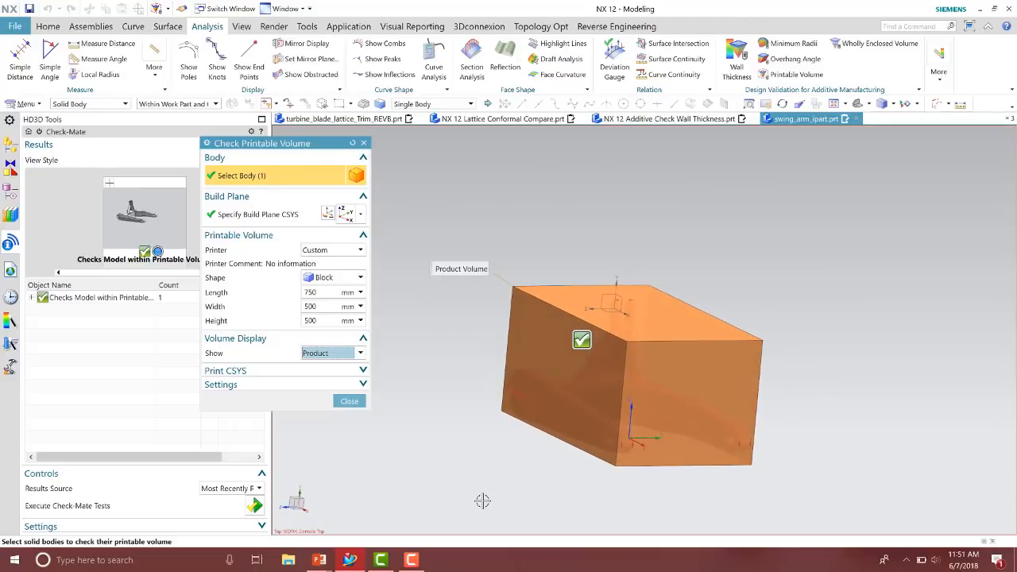
Try a Cylinder printer volume shape, then switch the shape back to Block
click(323, 280)
click(328, 304)
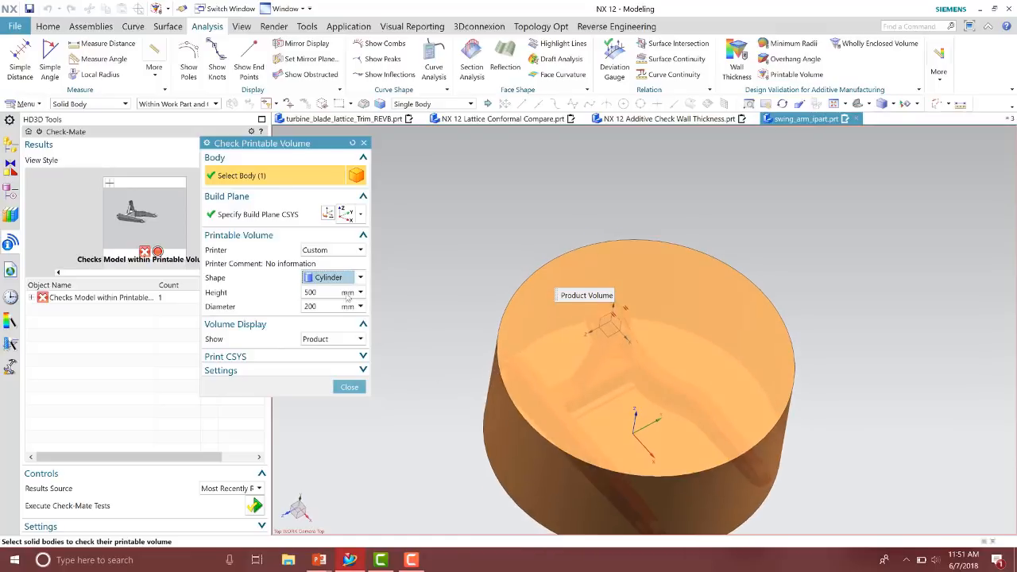
click(329, 278)
click(323, 292)
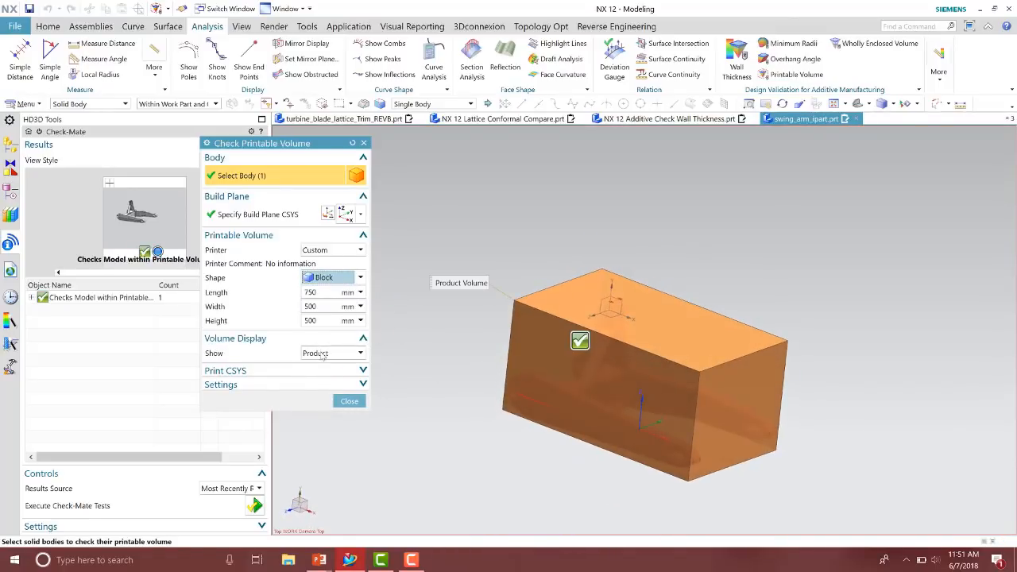
Set the volume display to Printer, then to Both, and close the printable volume check
click(328, 354)
click(313, 365)
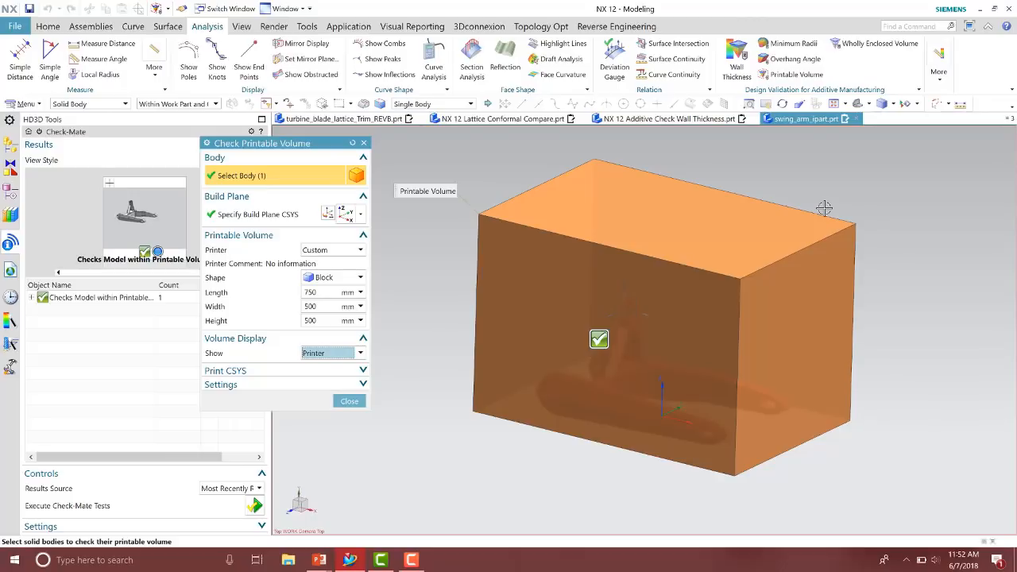
click(338, 353)
click(310, 389)
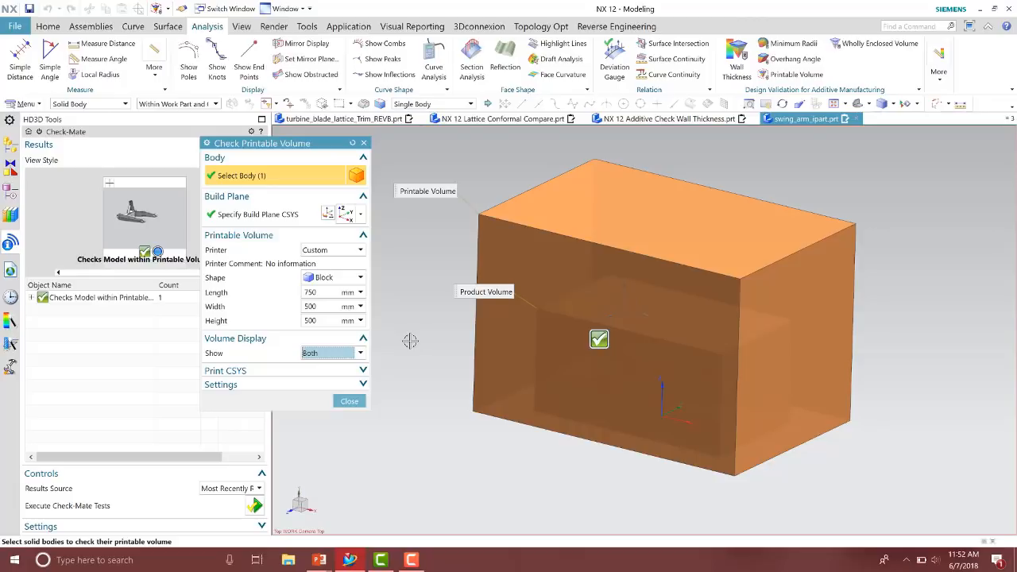
click(349, 401)
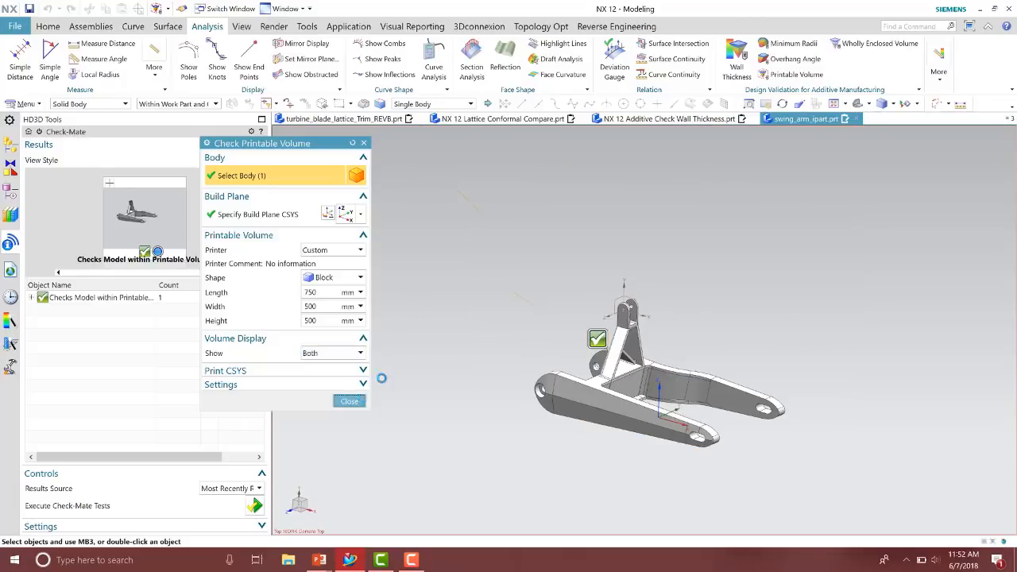
Start Check Maximum Overhang Angle on the swing arm with a 45° maximum angle and activate the build plane CSYS
click(40, 132)
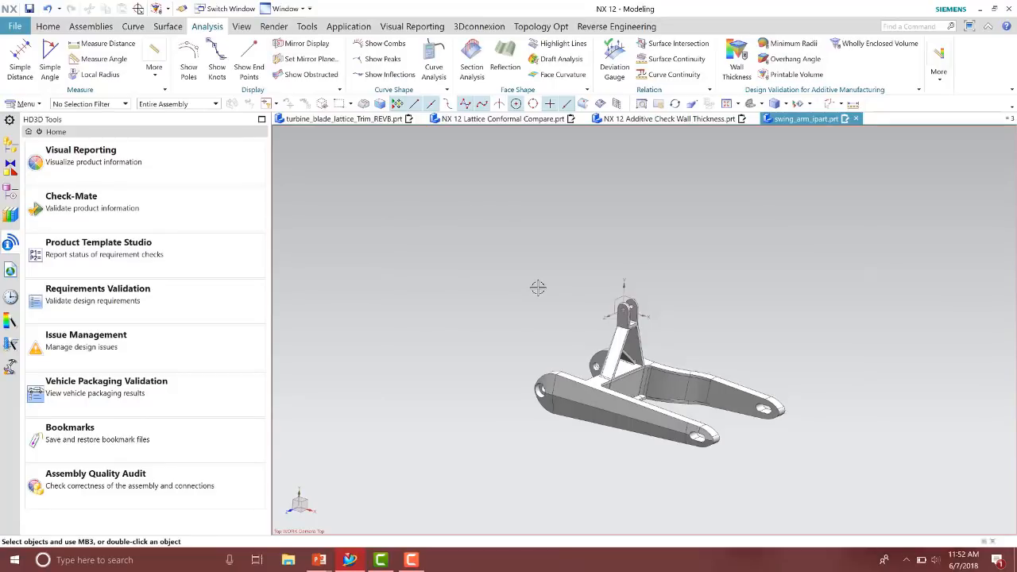
click(778, 61)
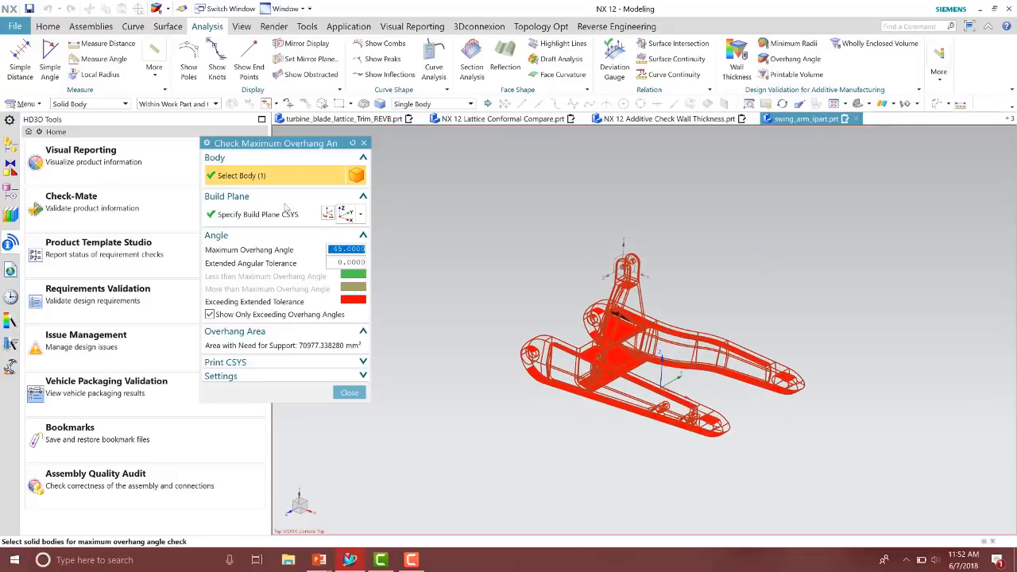
drag(290, 143, 362, 145)
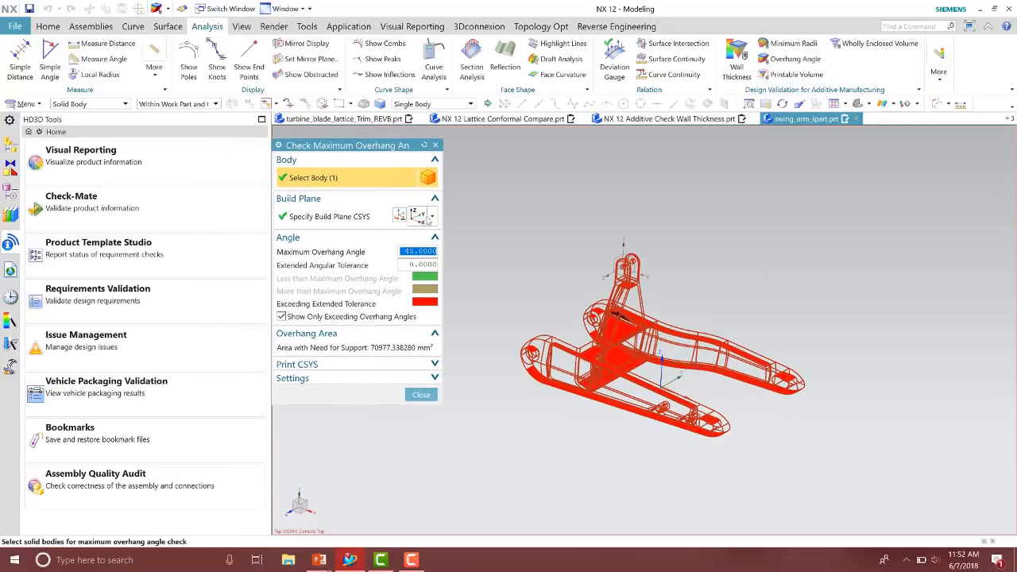
click(352, 217)
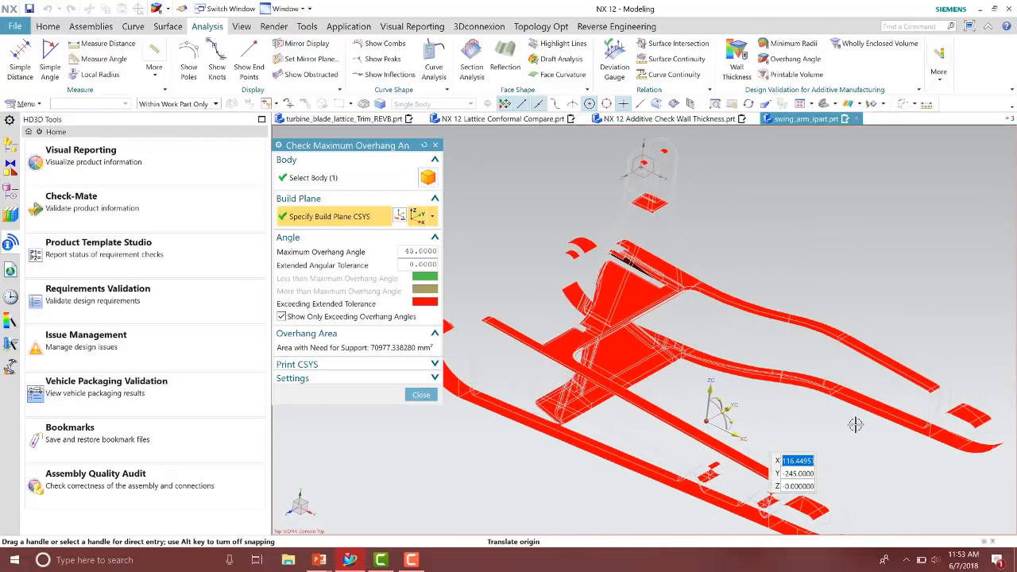
Nudge the build plane CSYS origin, inspect the flagged overhang regions, and close the overhang check
mouse_move(720, 414)
mouse_down()
mouse_move(706, 403)
mouse_move(717, 409)
mouse_move(721, 435)
mouse_move(719, 412)
mouse_up()
scroll(779, 241, down, 3)
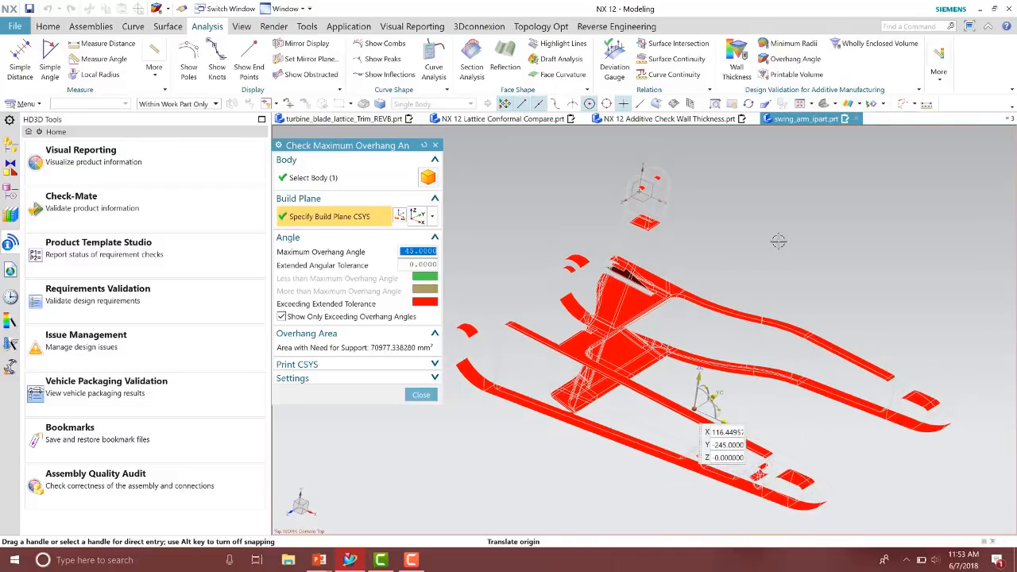
middle_drag(779, 241, 635, 342)
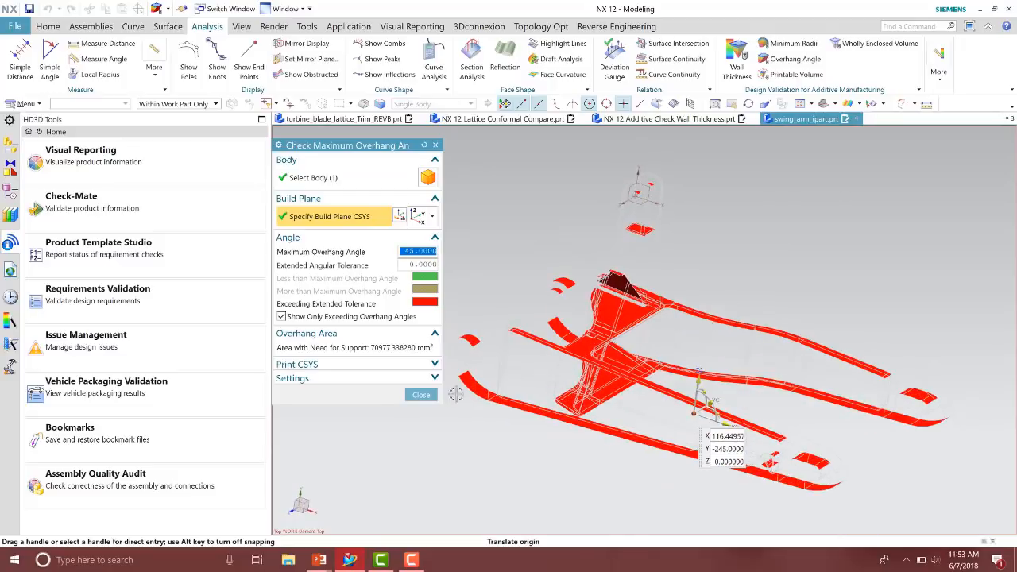
click(421, 395)
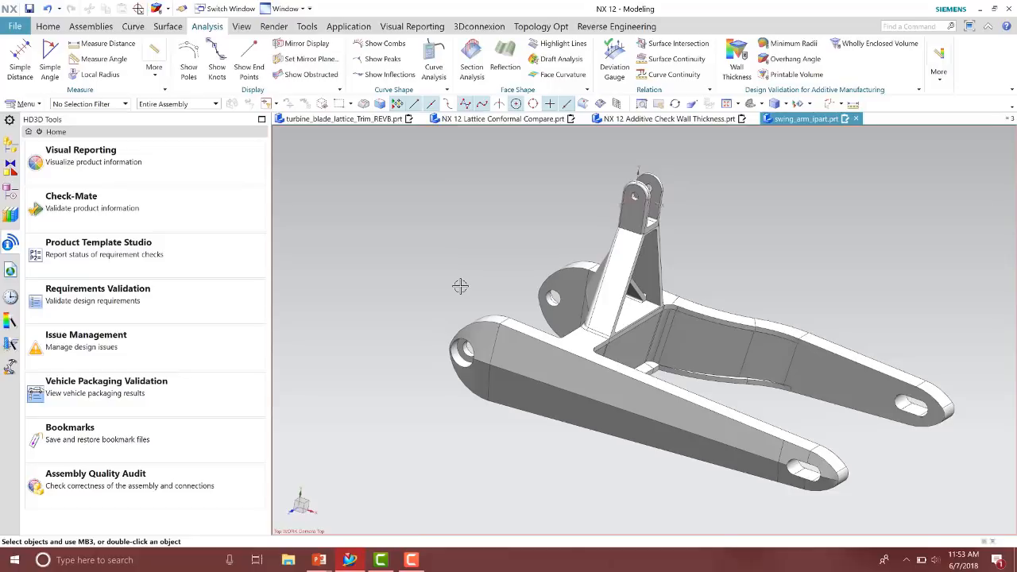
Run the Wholly Enclosed Volume check on the swing arm and close it
click(881, 51)
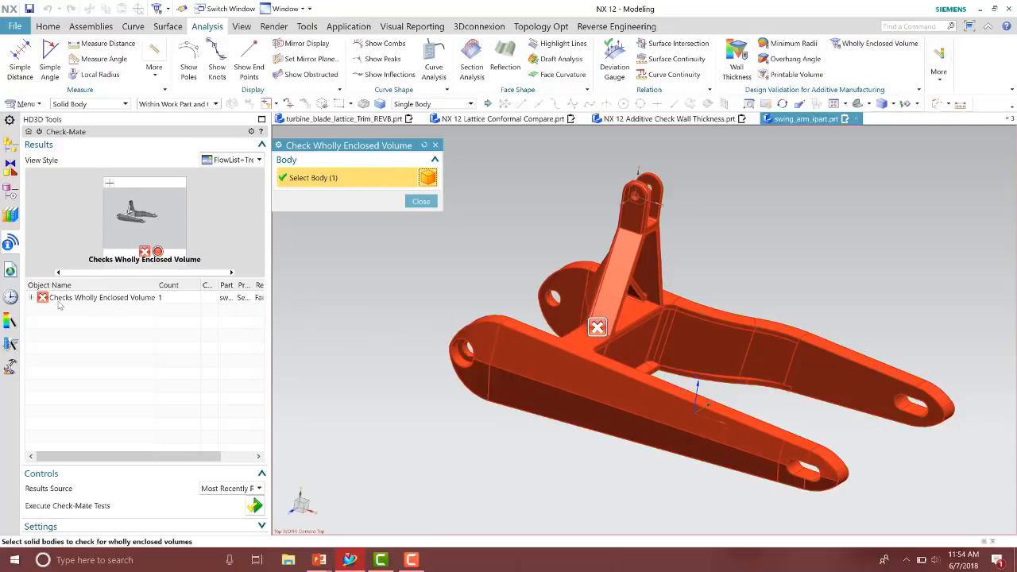
click(419, 202)
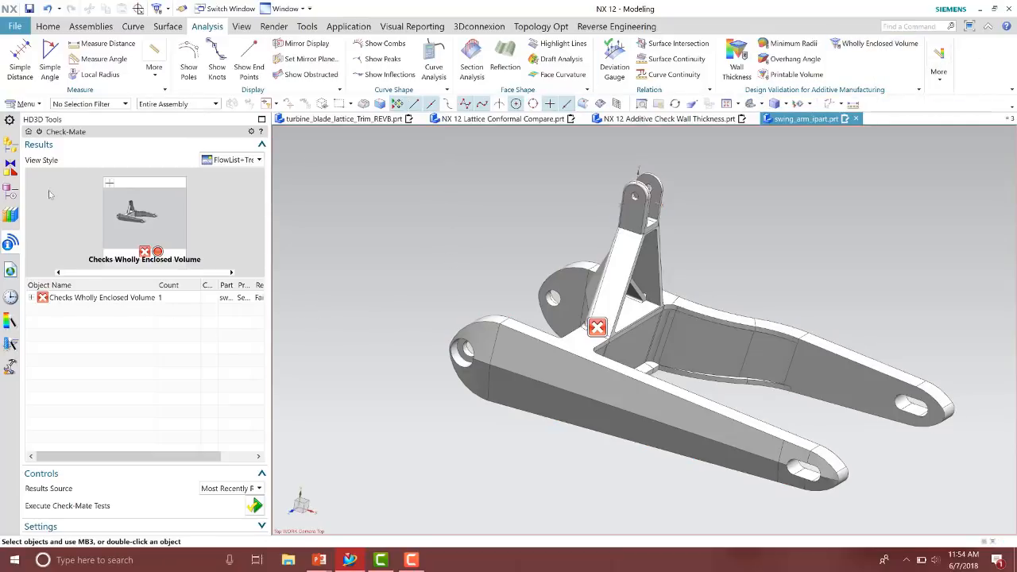
Show the Extrude (7) feature and its sketch again in the part's model history
click(10, 191)
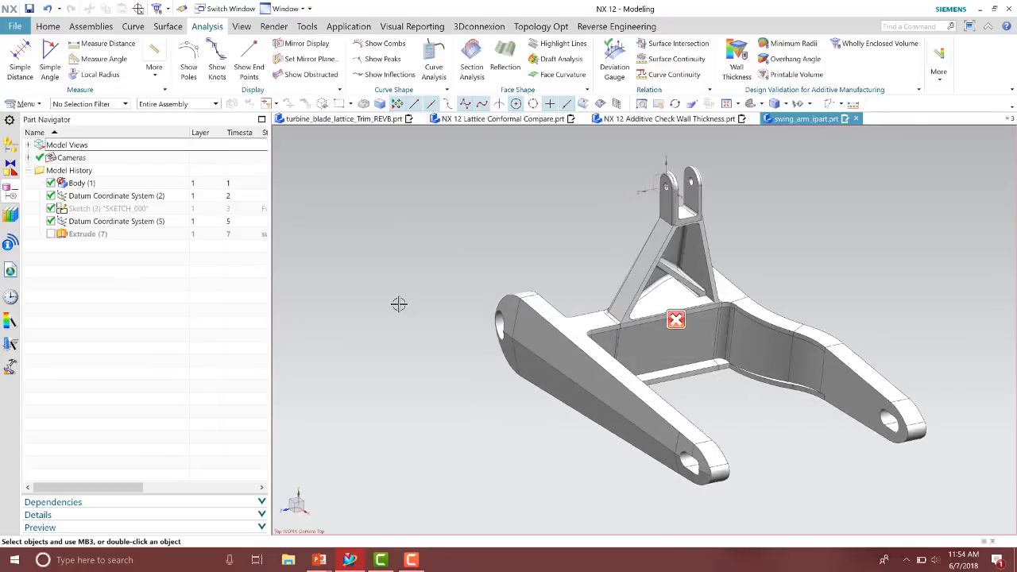
click(52, 235)
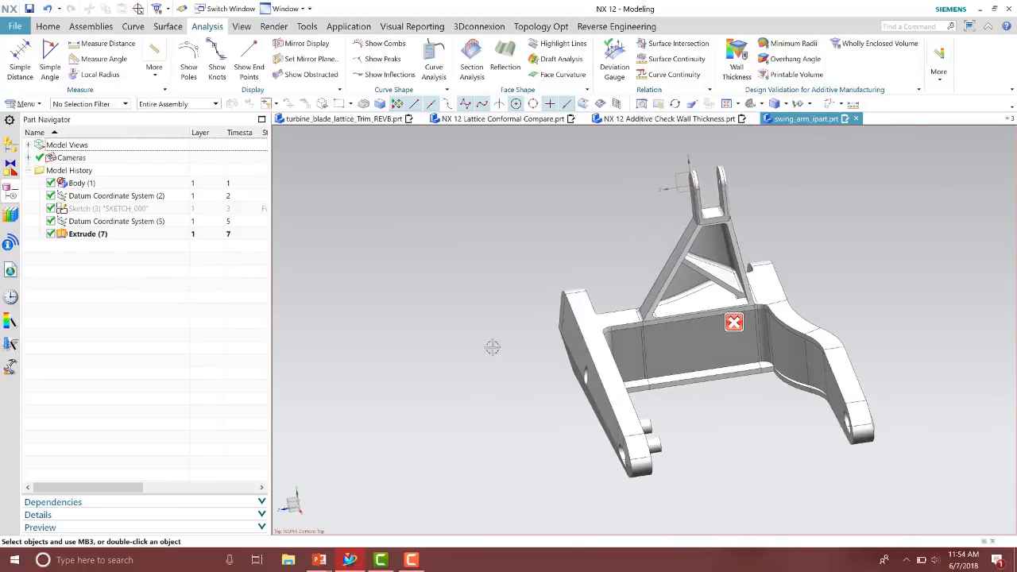
right_click(142, 211)
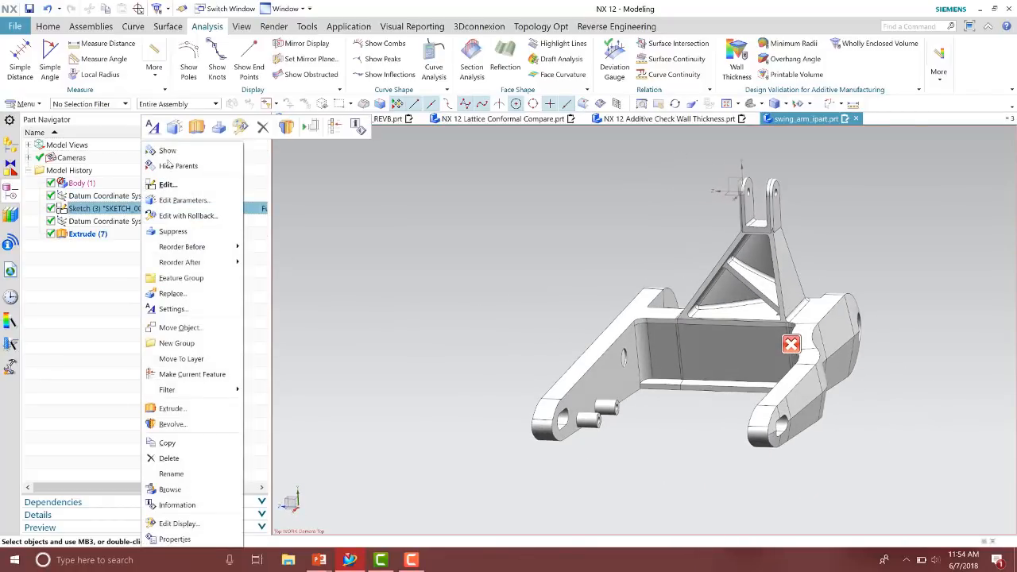
click(166, 150)
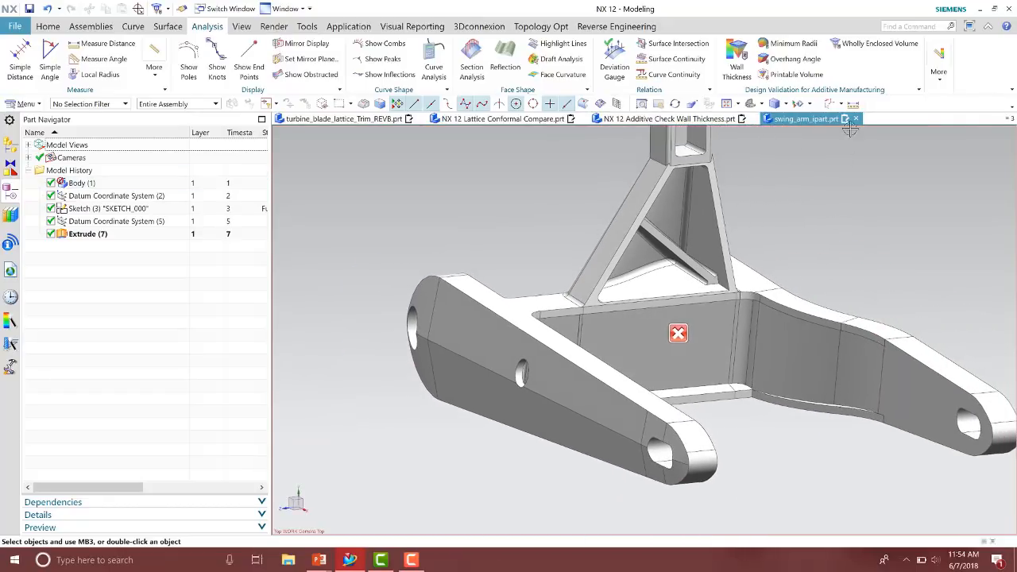
Rerun the Wholly Enclosed Volume check on the modified swing arm and close it
click(861, 45)
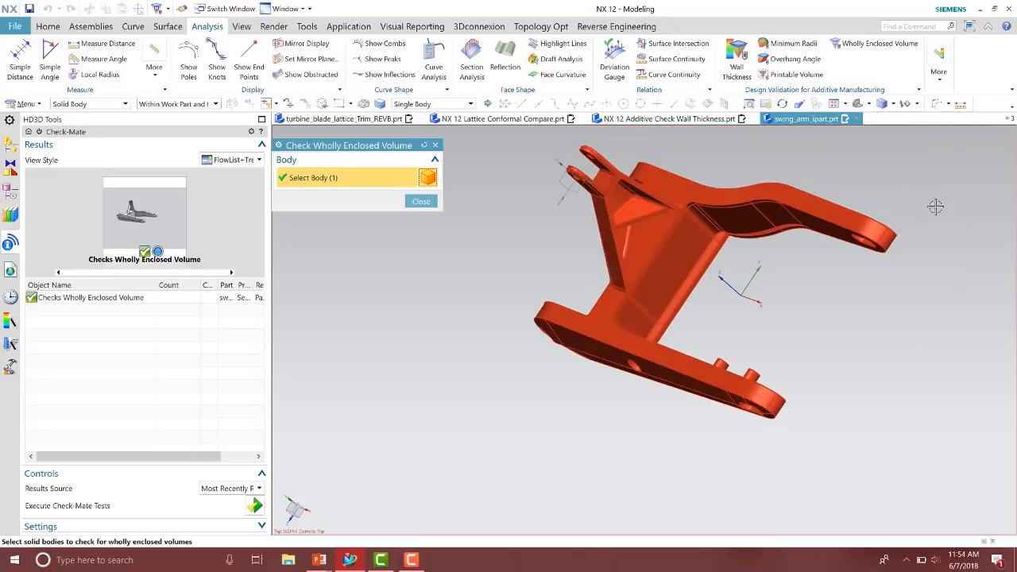
click(421, 201)
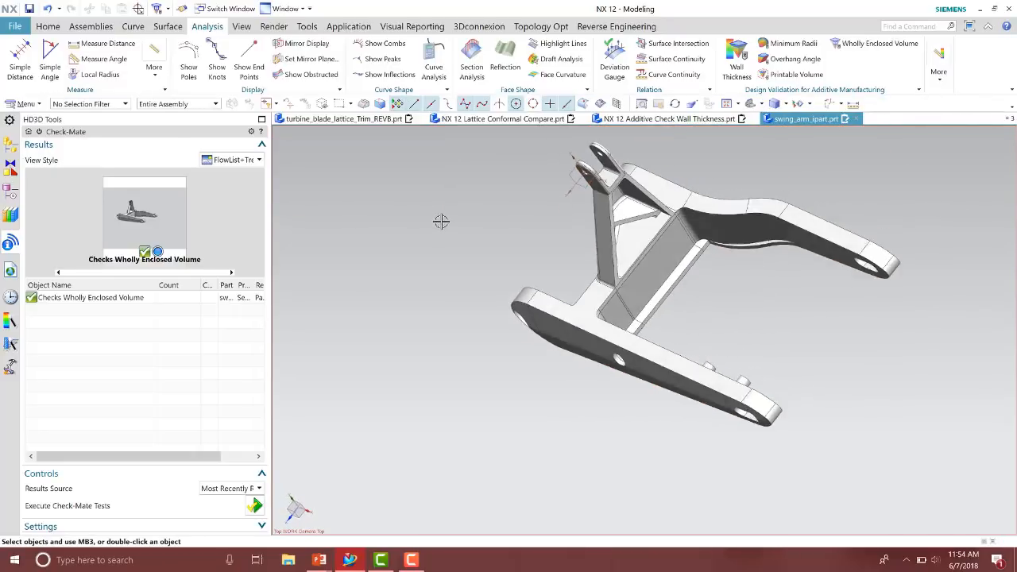
Switch to the PowerPoint slide show
key(alt+Tab)
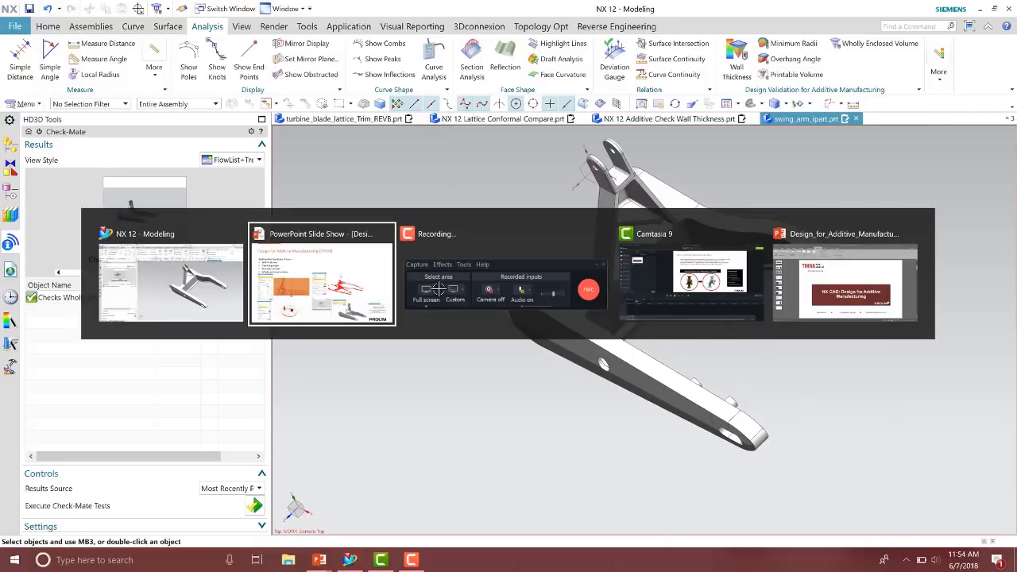
click(438, 289)
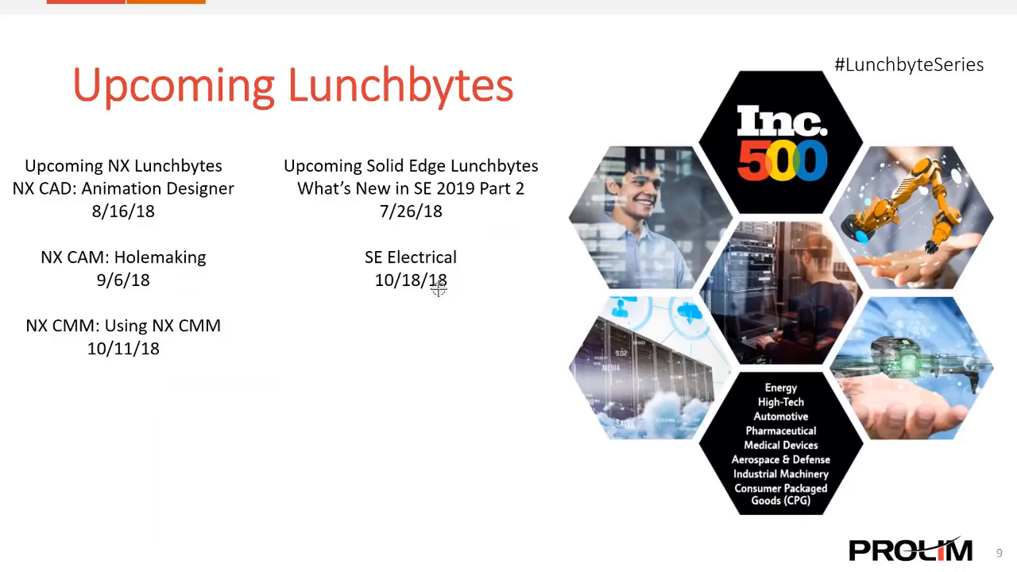